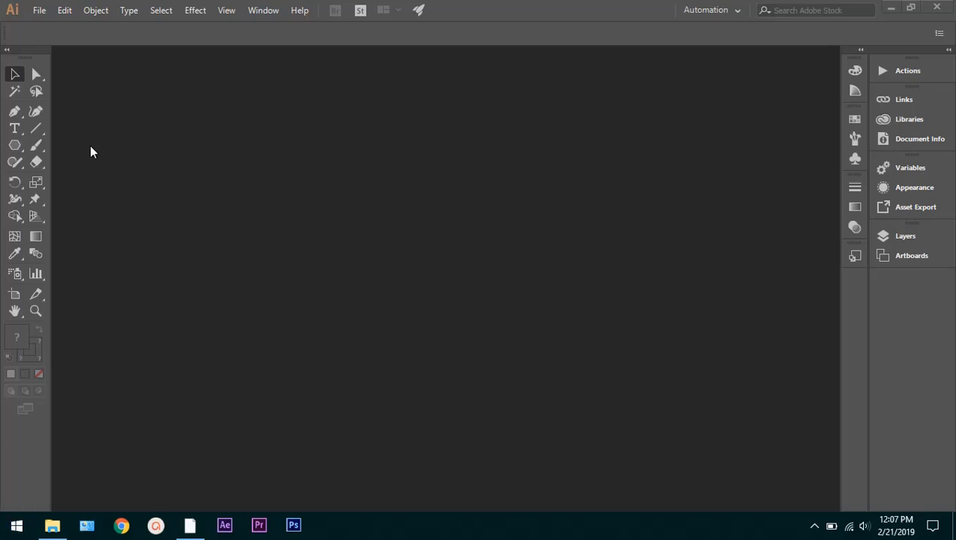
Try the Essentials, Layout and Painting workspaces, then restore the Automation workspace.
left_click_drag(33, 49, 10, 51)
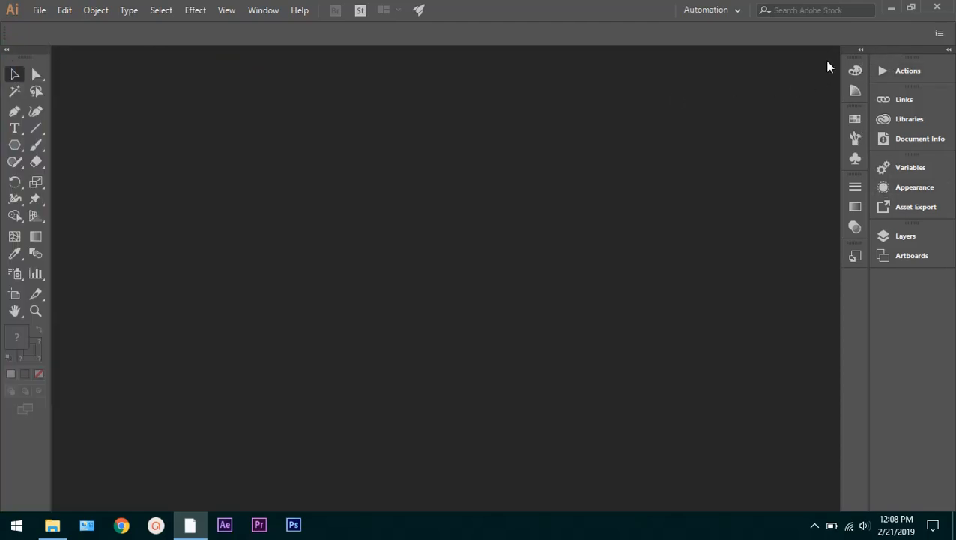
left_click(718, 12)
left_click(719, 43)
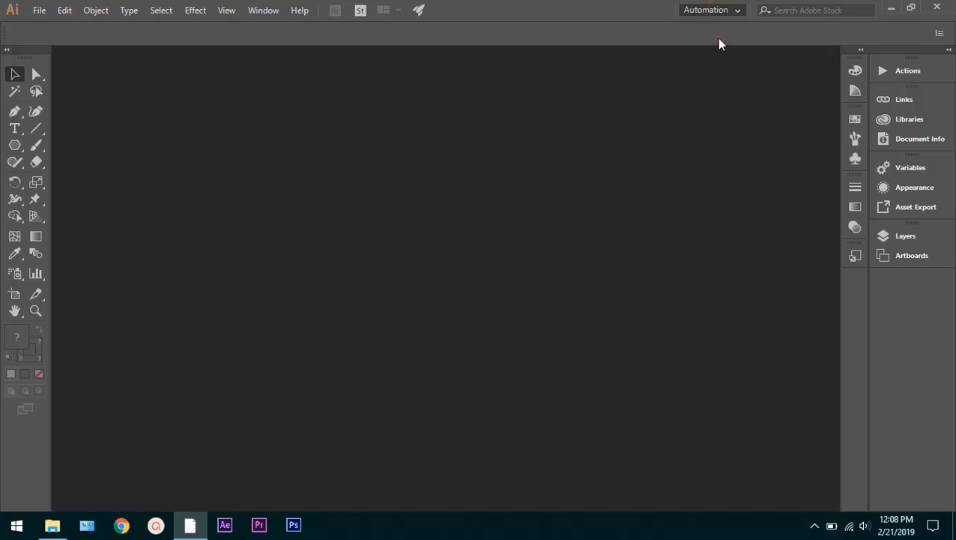
left_click(718, 10)
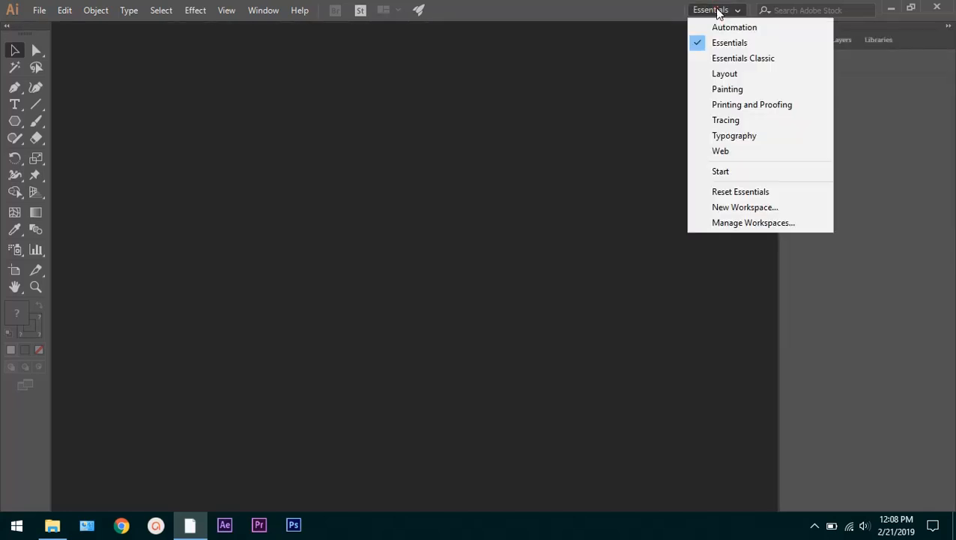
left_click(734, 73)
left_click(726, 12)
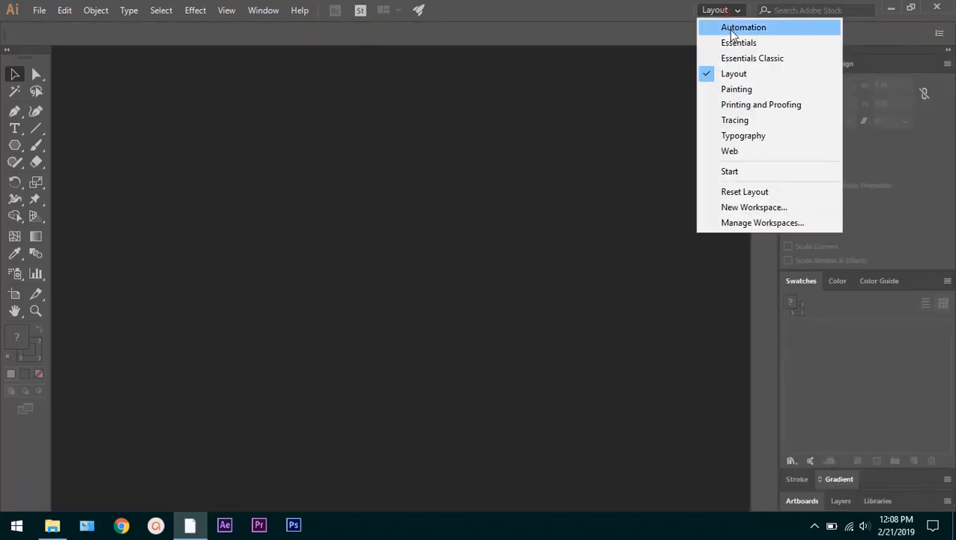
left_click(742, 76)
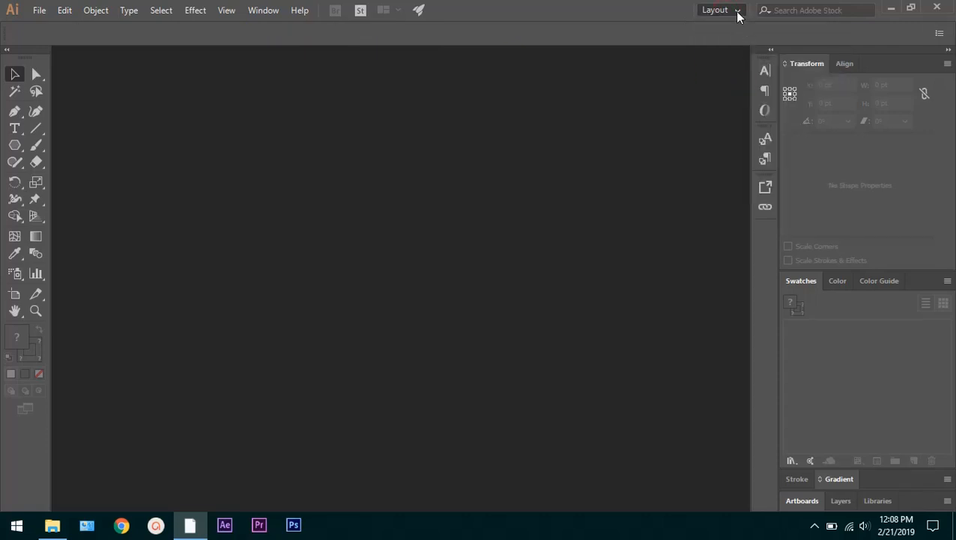
left_click(737, 12)
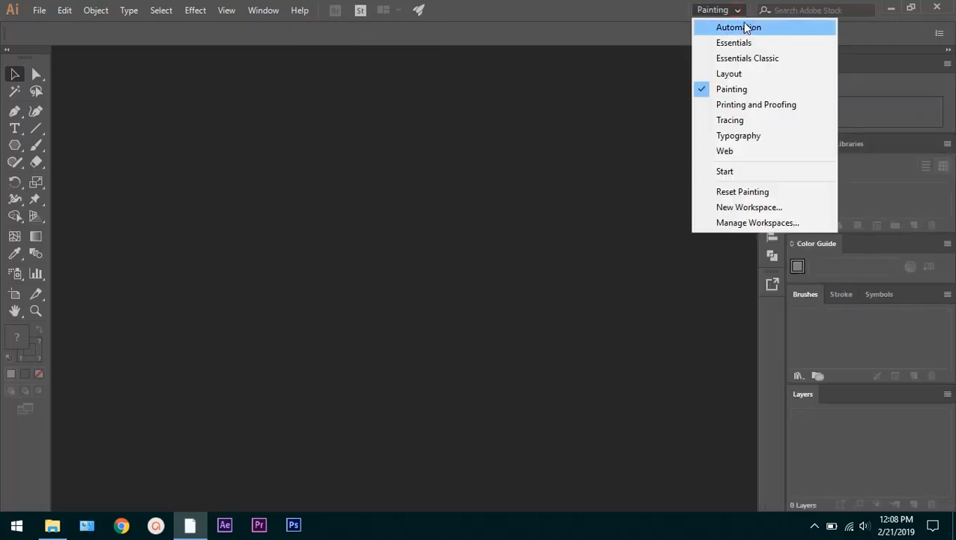
left_click(747, 28)
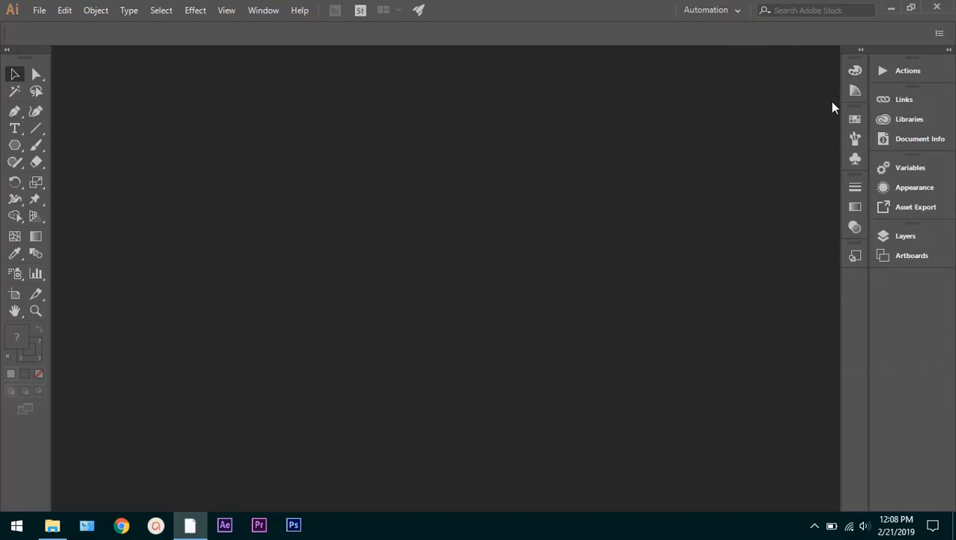
Expand the icon-only panel column beside the Actions panel group and collapse it back to icons.
left_click(862, 51)
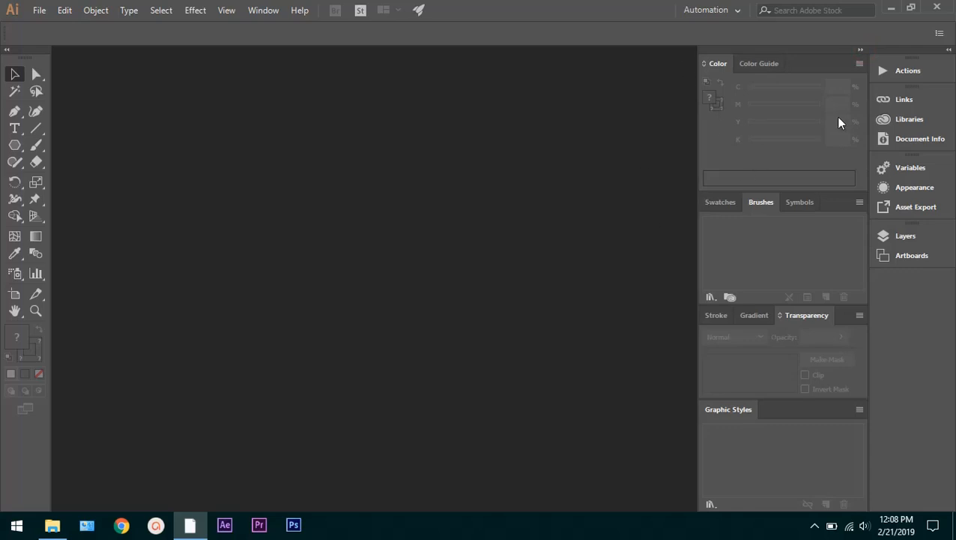
left_click(862, 51)
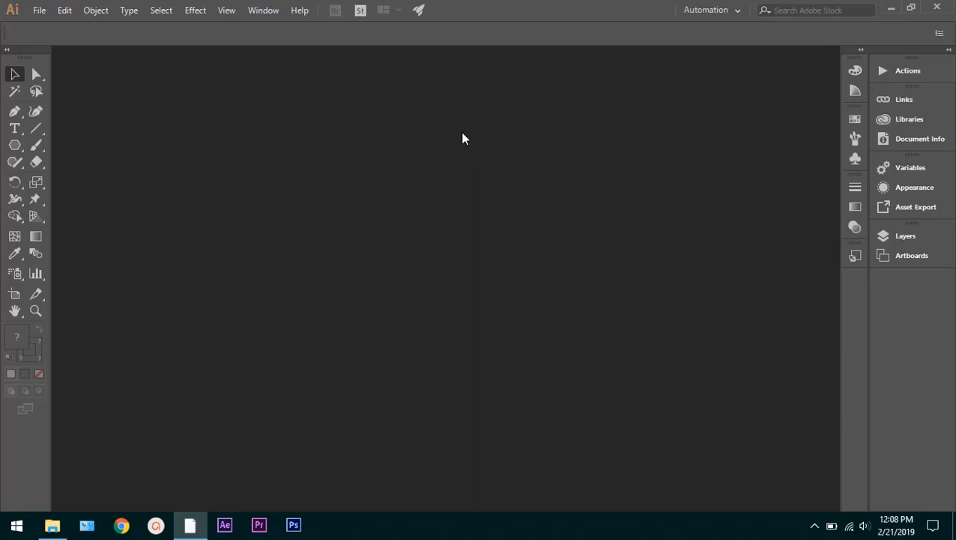
left_click(14, 75)
Start a new document and examine the Saved, Mobile, Web, Print, Film & Video and Art & Illustration presets.
left_click(35, 14)
left_click(49, 24)
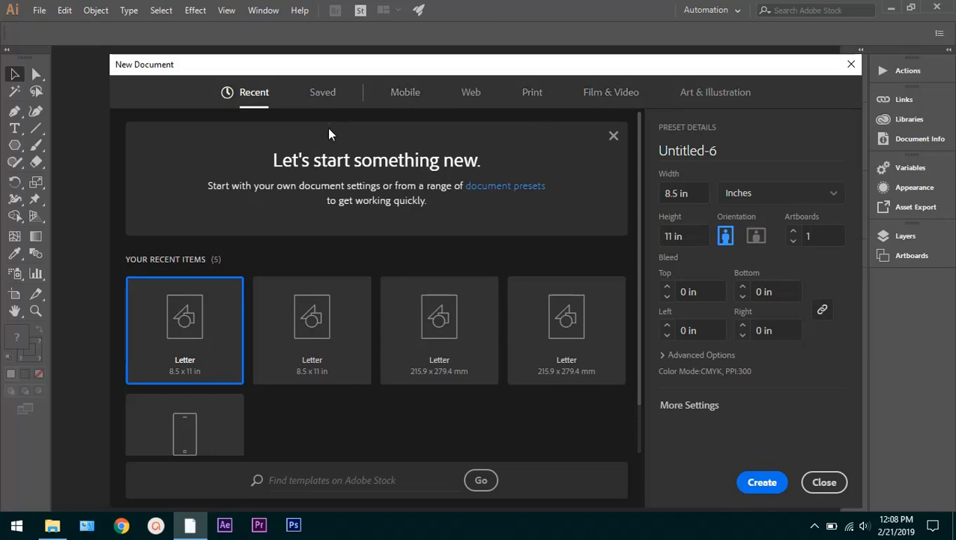
left_click(322, 93)
left_click(399, 98)
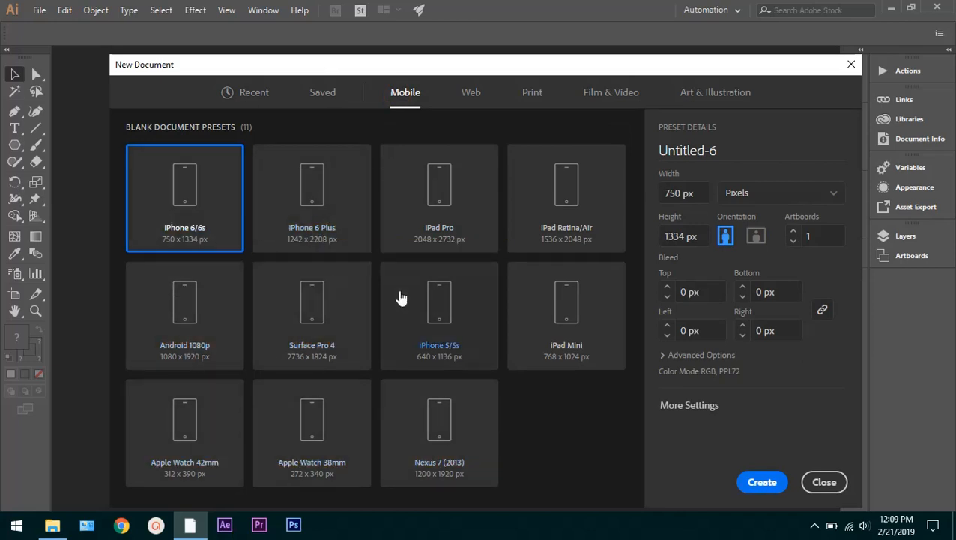
left_click(466, 97)
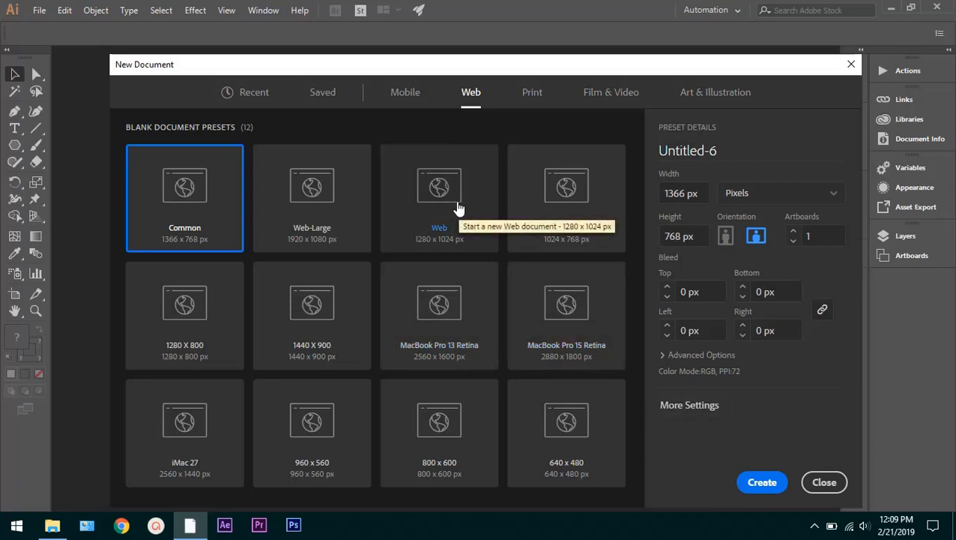
left_click(536, 91)
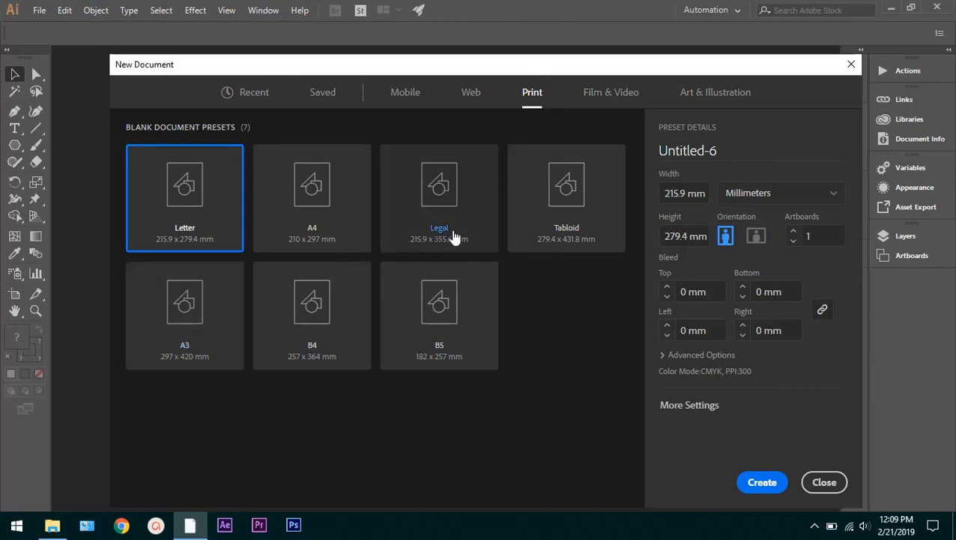
left_click(624, 95)
scroll(347, 249, "down", 3)
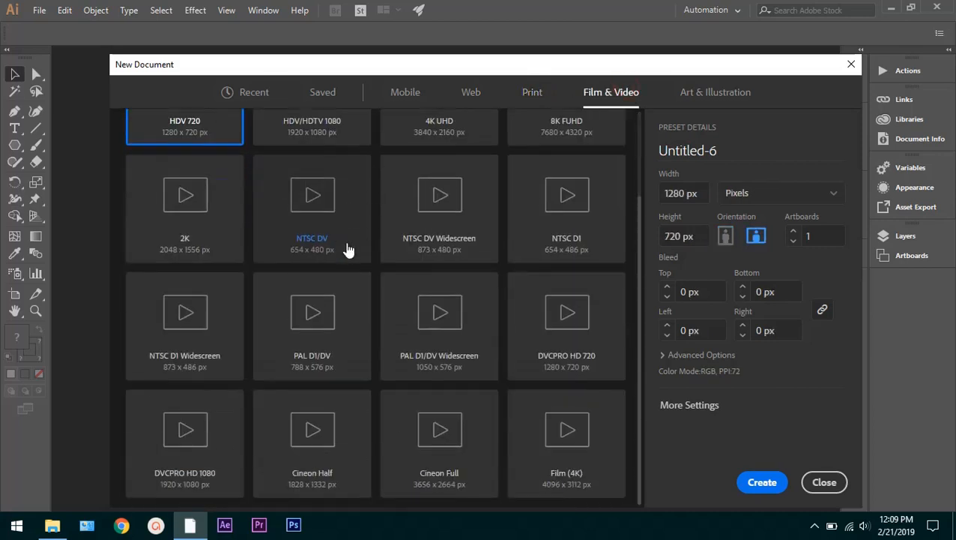
scroll(434, 308, "up", 3)
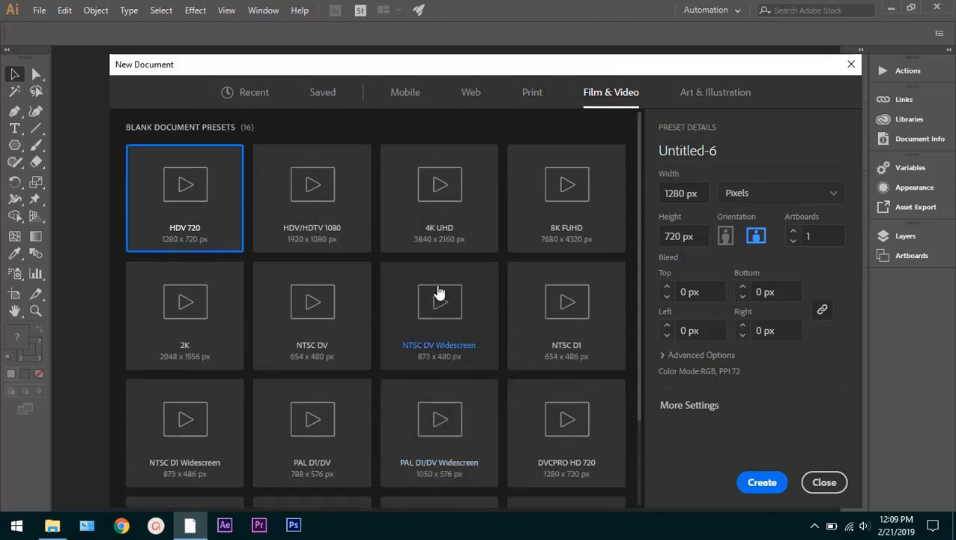
left_click(718, 93)
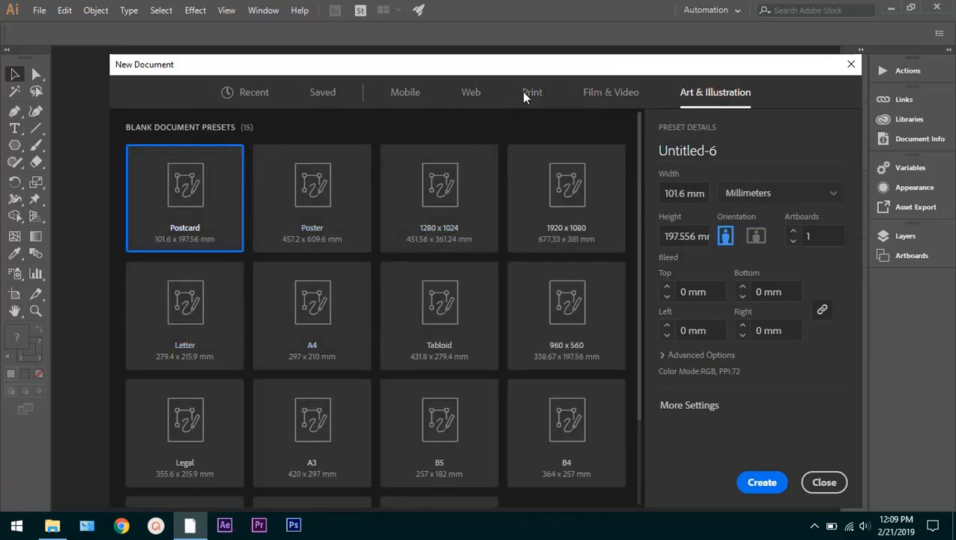
left_click(400, 94)
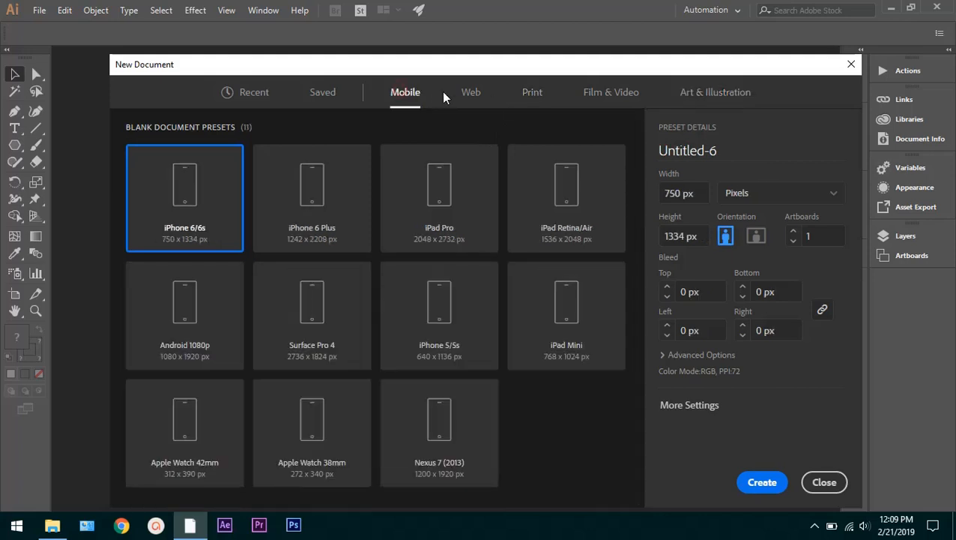
left_click(465, 94)
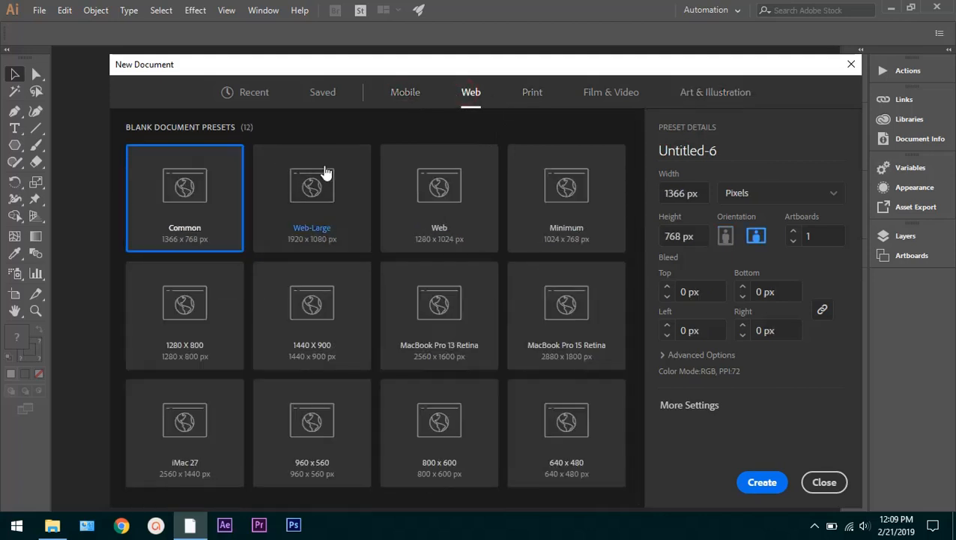
Create a document named "new doc" from the Print Letter preset, with inches as the unit.
left_click(533, 93)
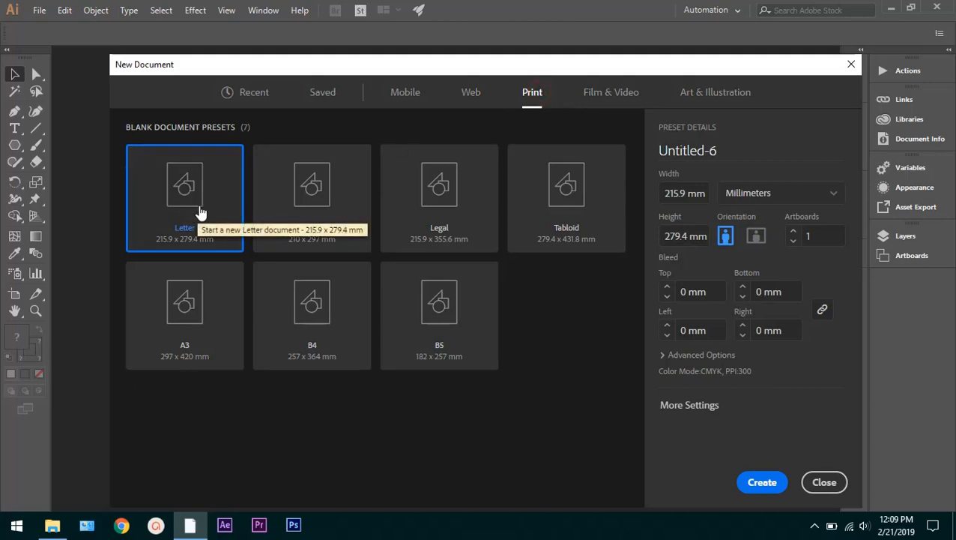
left_click(727, 149)
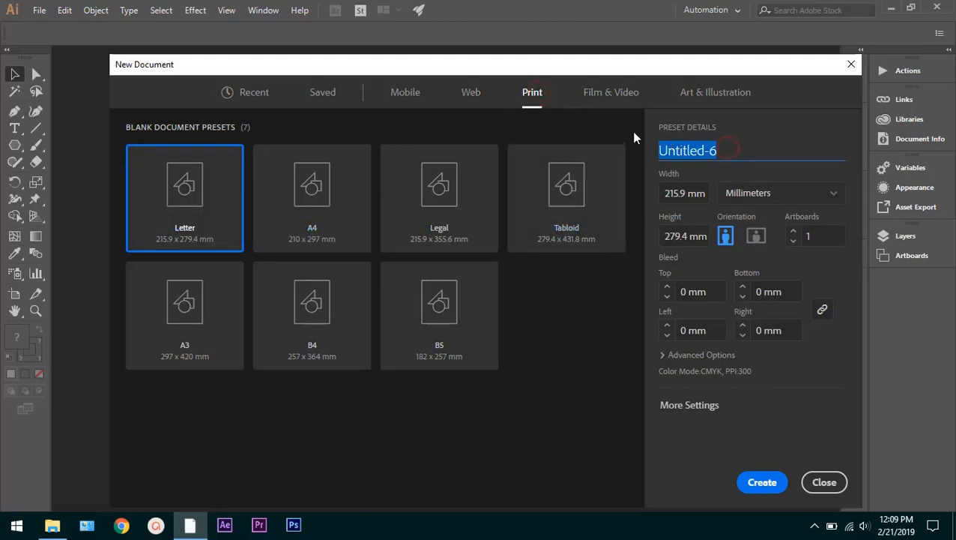
key("BackSpace")
type("new ")
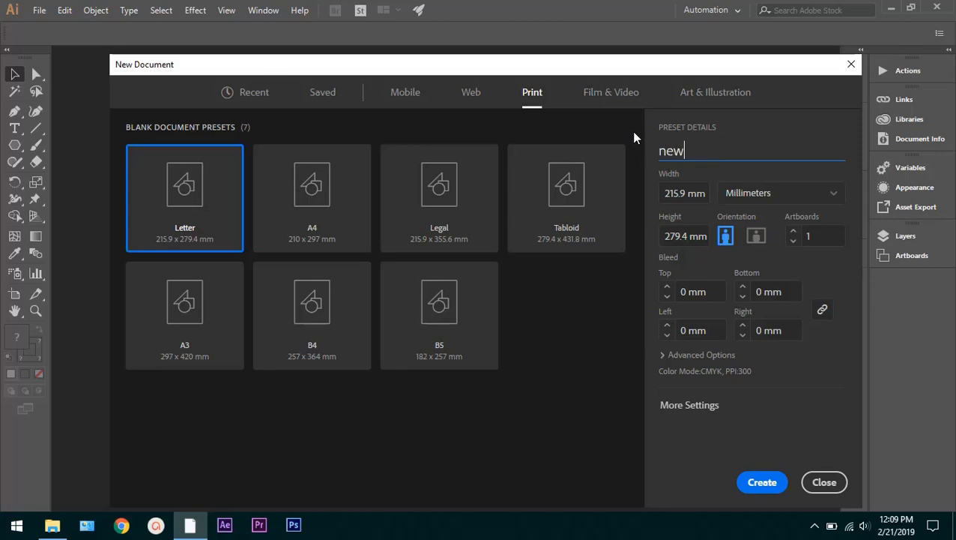
type("doc")
left_click(754, 193)
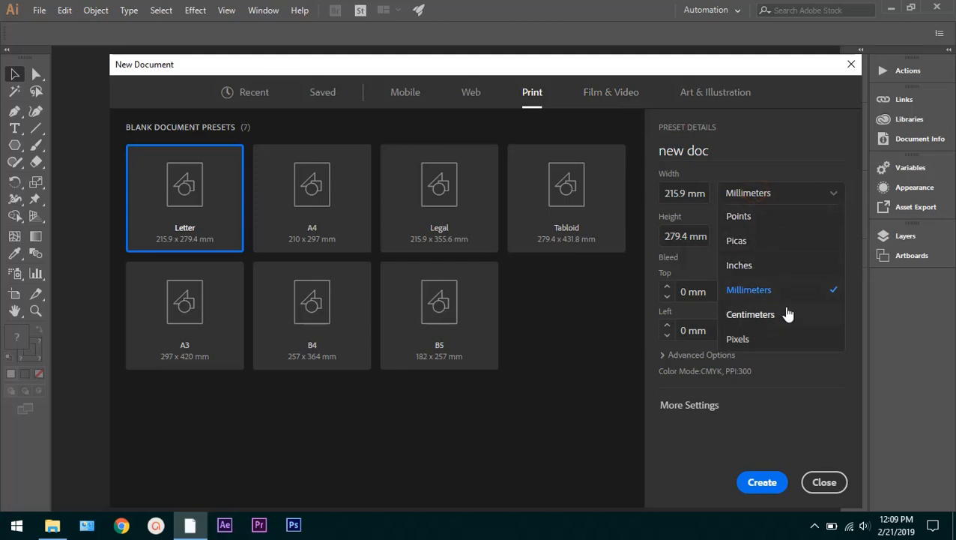
left_click(781, 267)
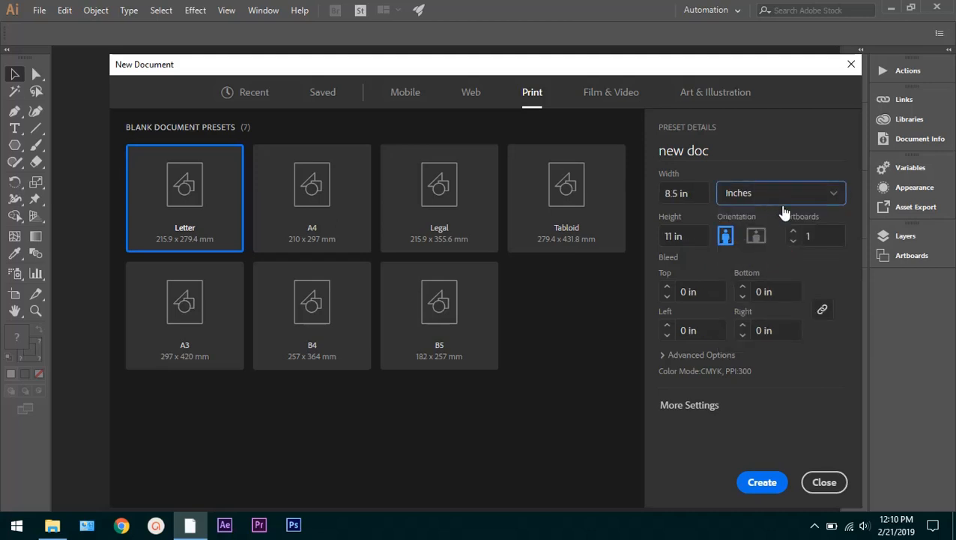
left_click(768, 484)
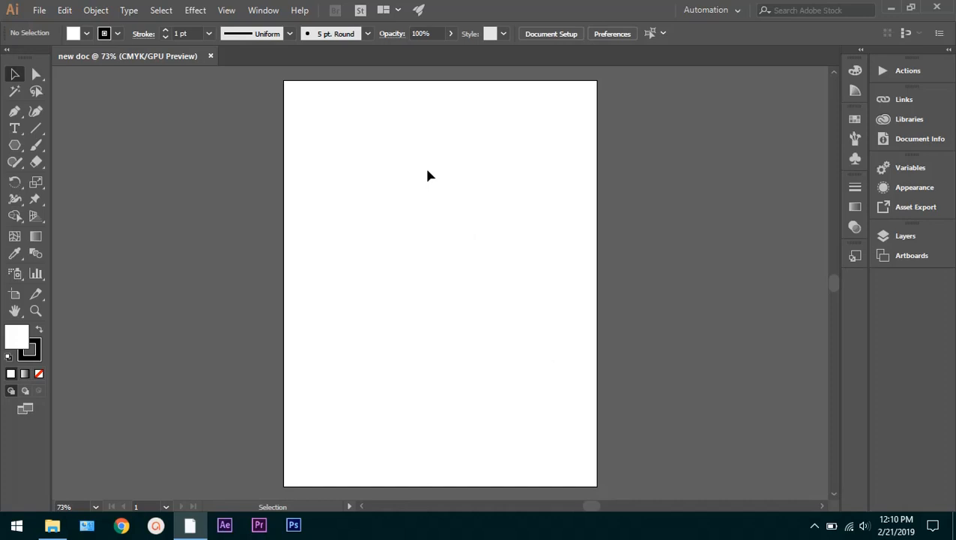
Create a second Letter document, 8.5 x 11 in, with four artboards.
left_click(35, 11)
left_click(47, 24)
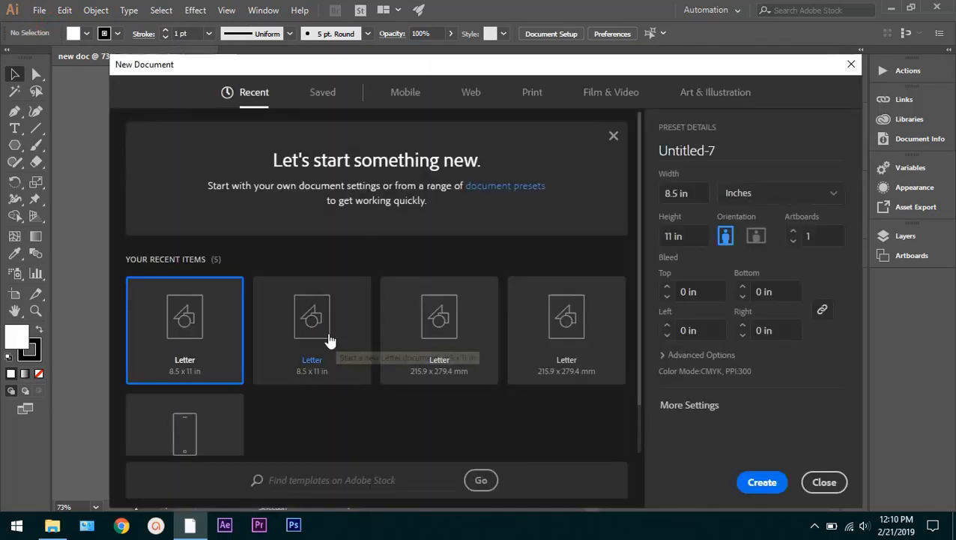
left_click(828, 236)
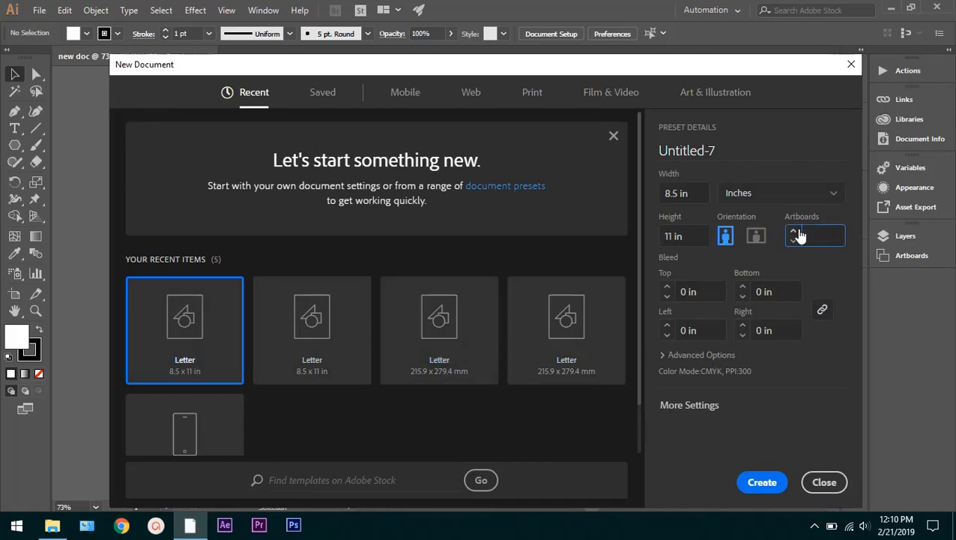
left_click(762, 481)
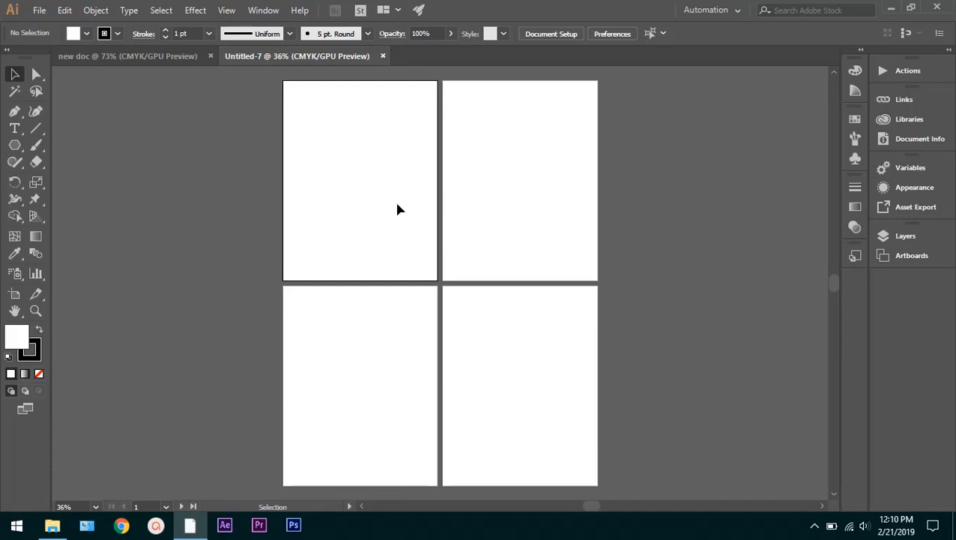
Activate each of the other three artboards in turn and return to the first one.
left_click(487, 189)
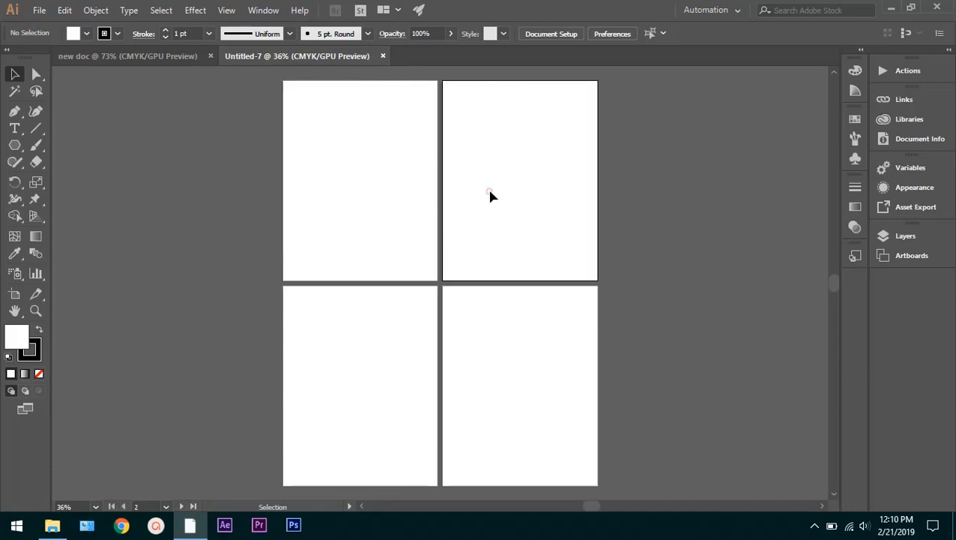
left_click(412, 312)
left_click(502, 331)
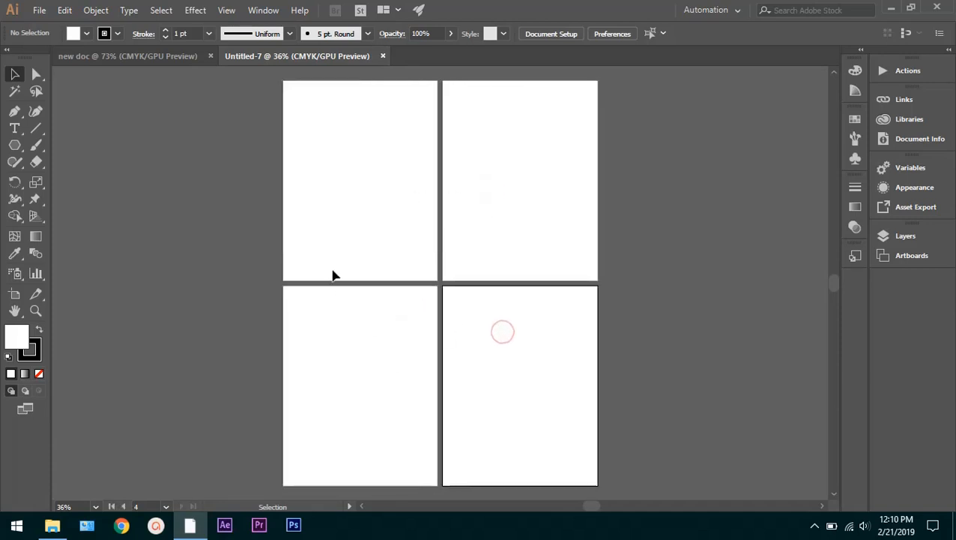
left_click(334, 235)
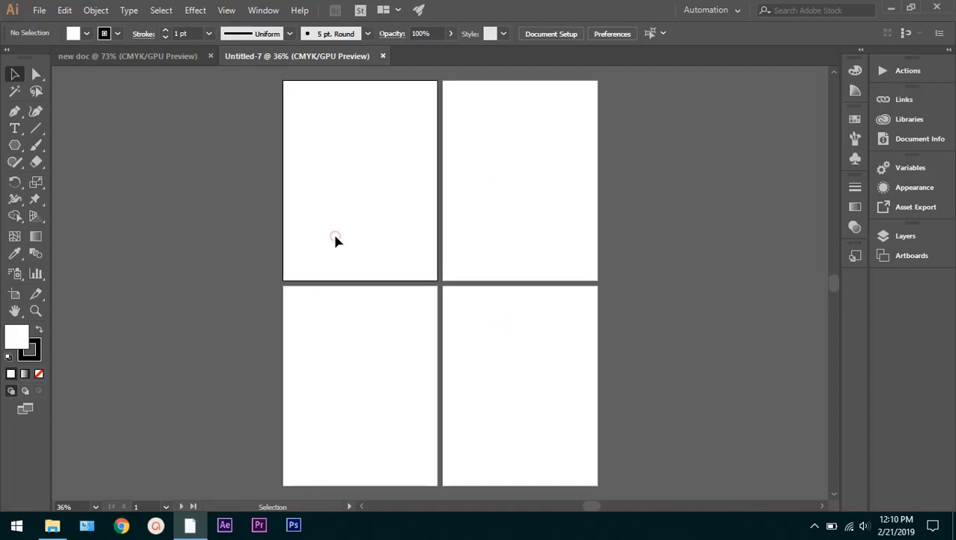
Switch back and forth between the two open documents and close the four-artboard one.
left_click(170, 54)
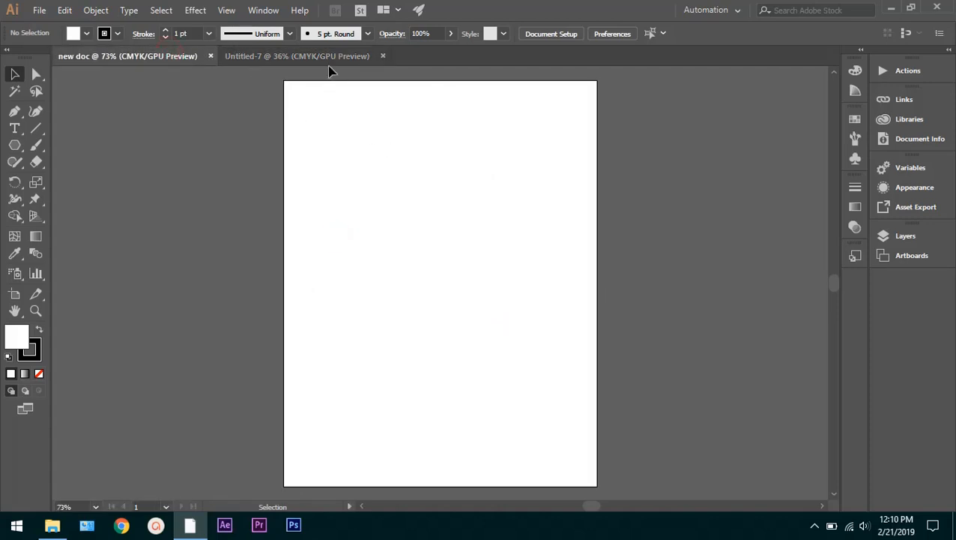
left_click(321, 55)
left_click(134, 58)
left_click(284, 54)
left_click(382, 56)
Toggle the toolbox between single-column and double-column layouts, leaving it in two columns.
left_click(8, 49)
left_click(9, 50)
left_click(9, 51)
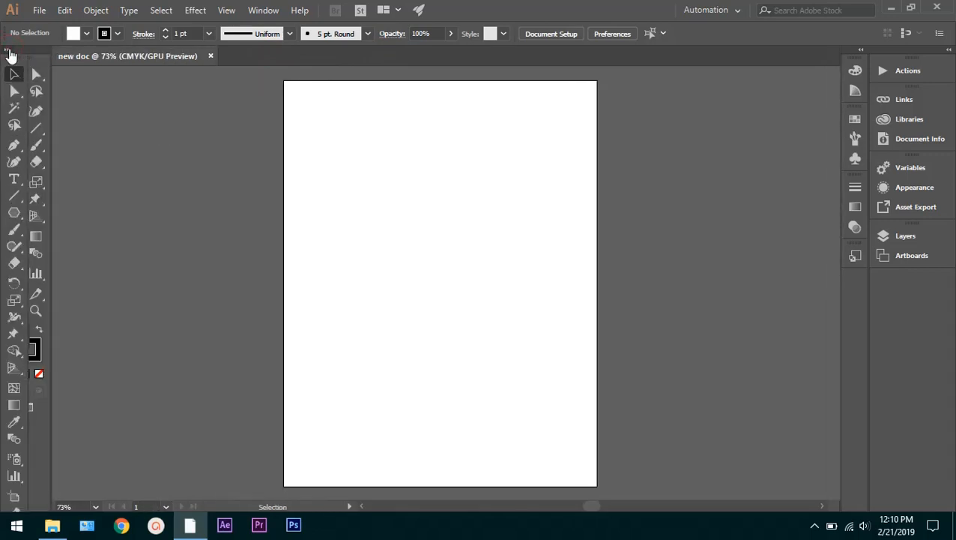
left_click(9, 51)
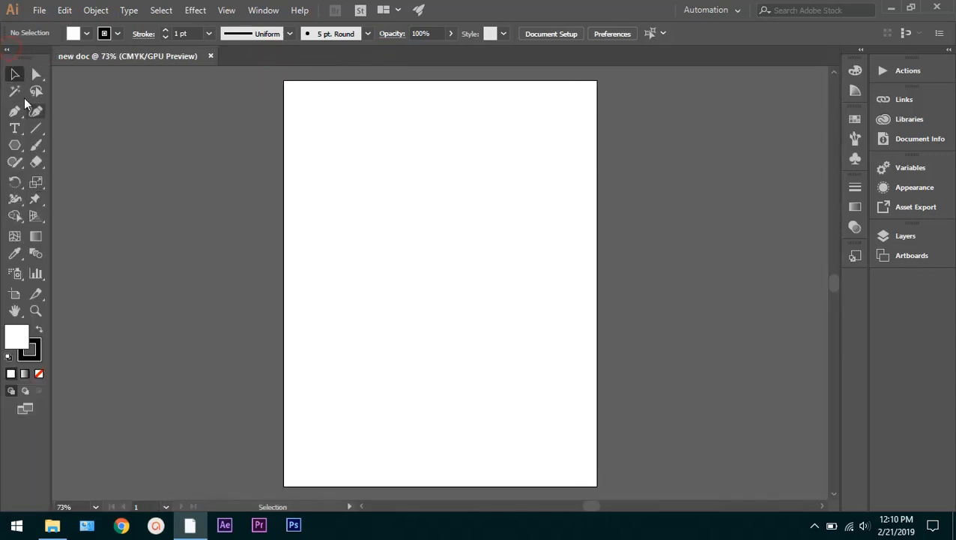
left_click(8, 51)
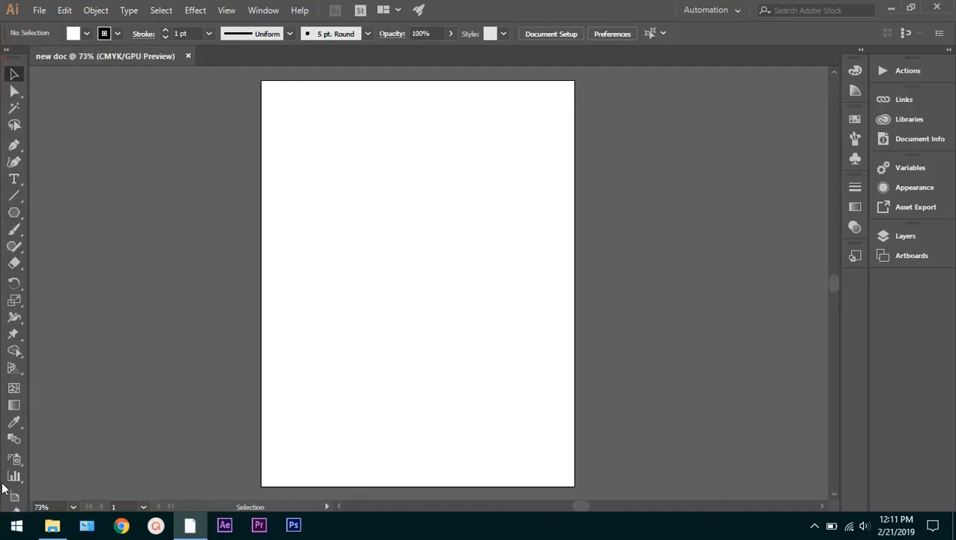
left_click(9, 51)
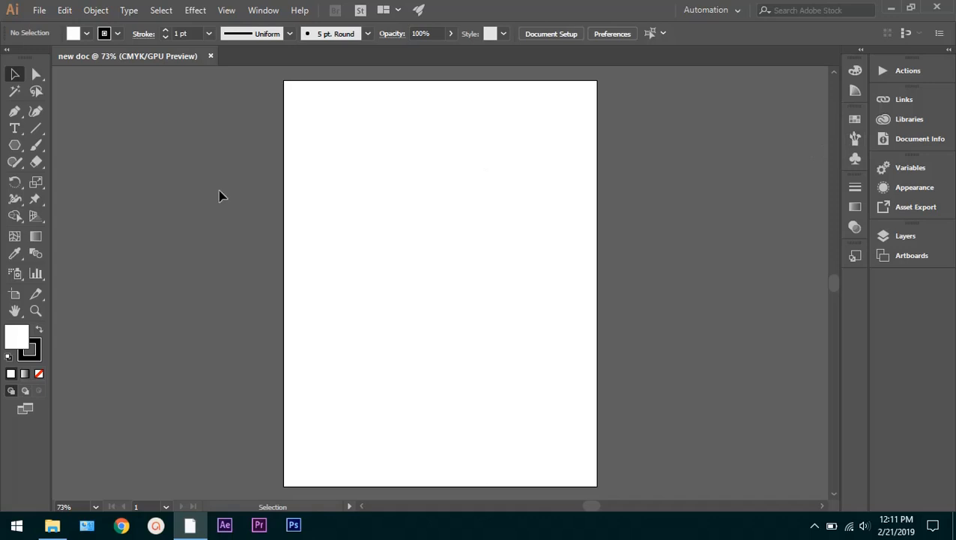
left_click(15, 74)
left_click_drag(378, 136, 323, 176)
left_click_drag(387, 173, 322, 196)
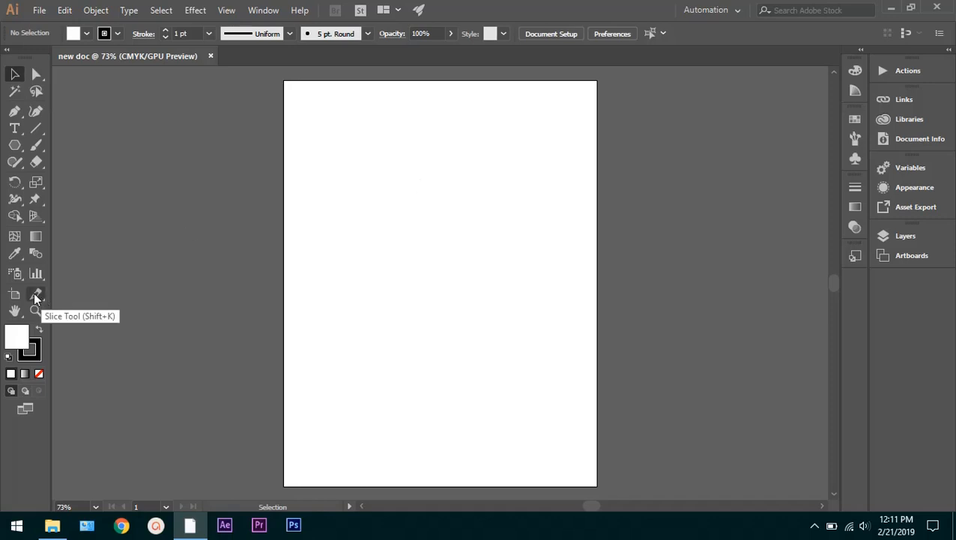
Switch the active shape tool from the Polygon tool to the Rectangle tool.
left_click(15, 145)
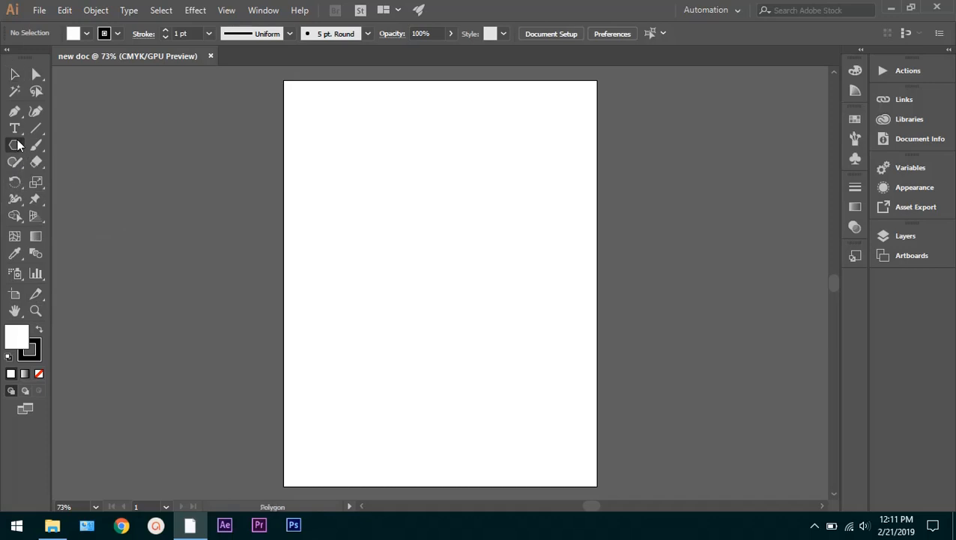
left_click(18, 146)
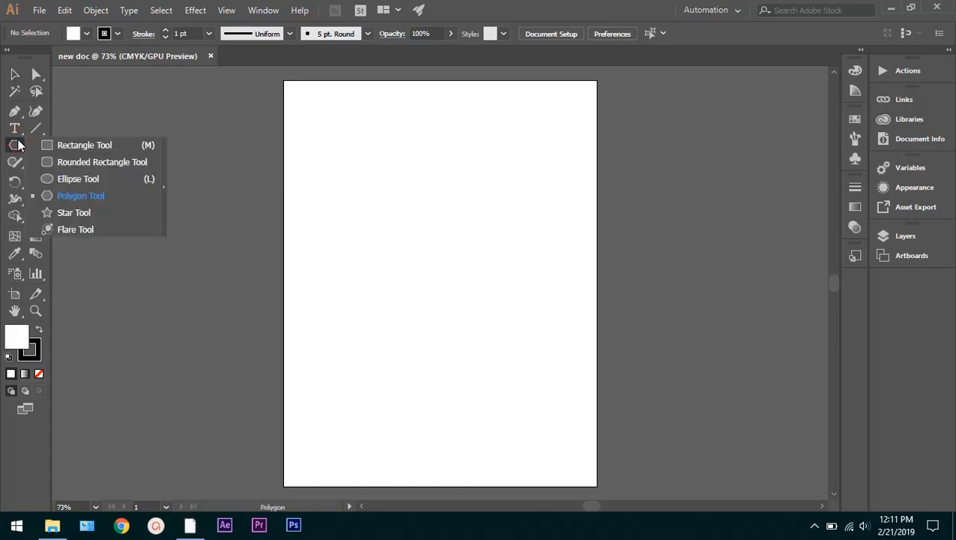
left_click(68, 146)
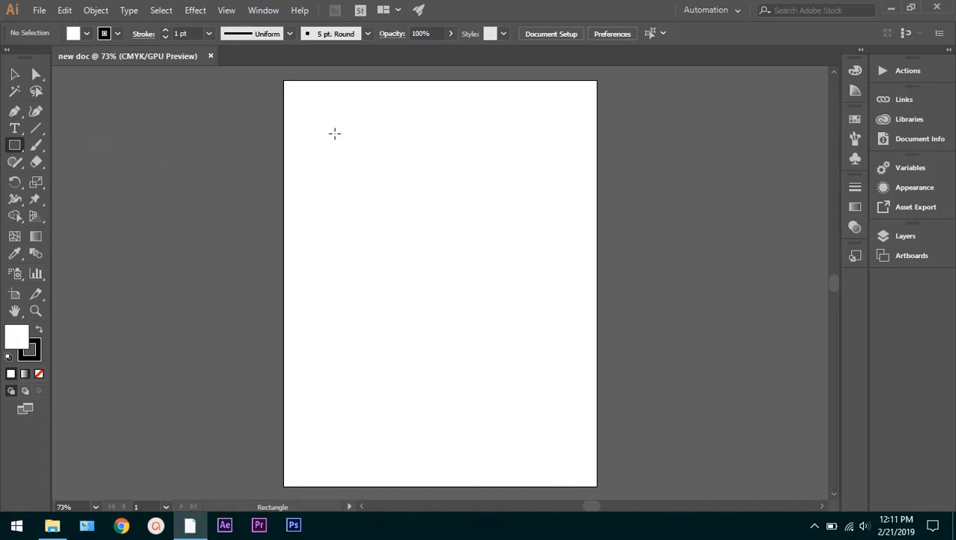
Try a large freehand rectangle across the upper part of the artboard and undo it.
left_click_drag(308, 114, 515, 258)
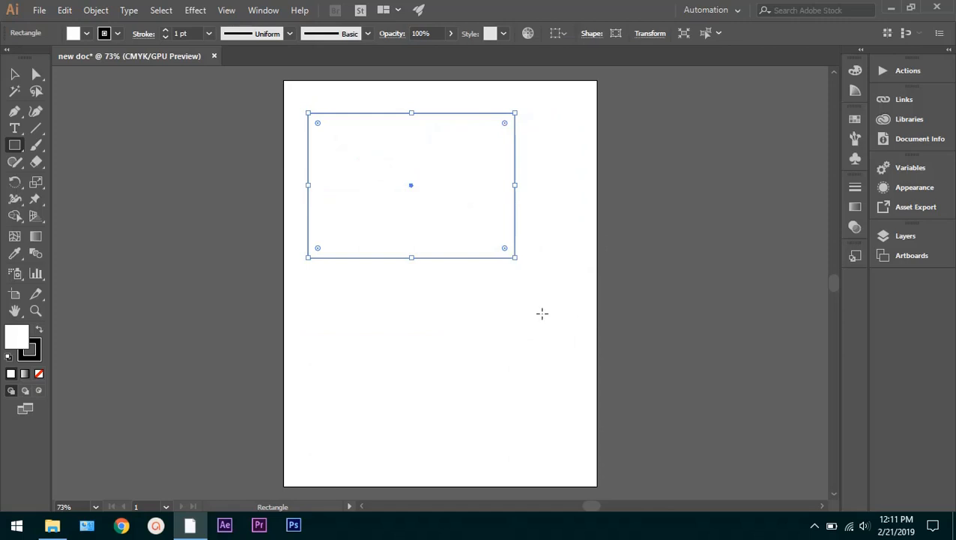
key("ctrl+z")
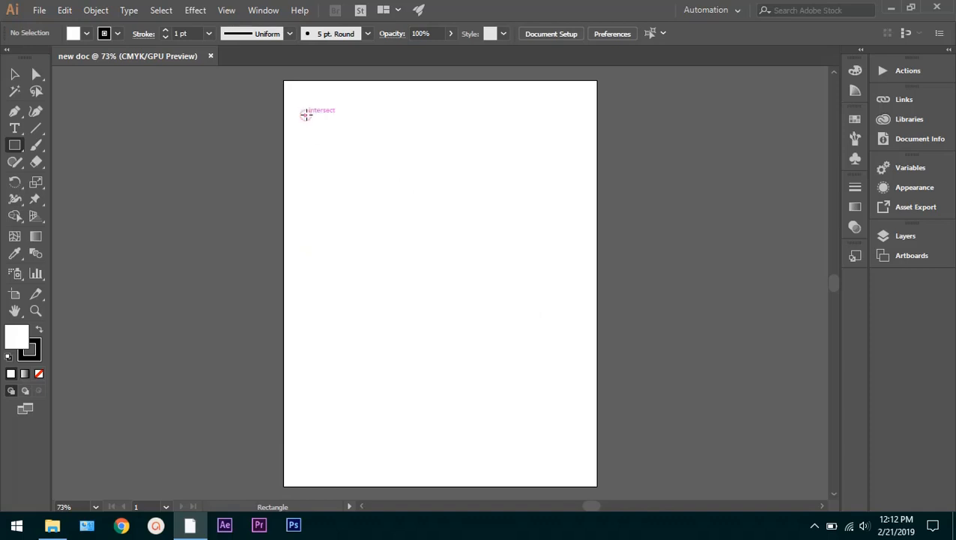
Create a rectangle 3 in wide and 3 in high near the artboard's upper-left corner by entering exact dimensions.
left_click(305, 115)
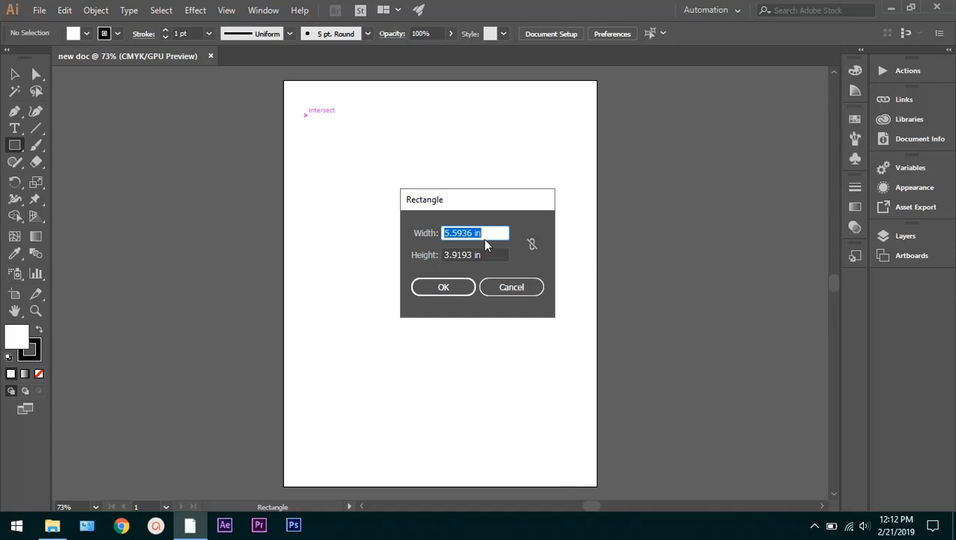
left_click_drag(490, 231, 401, 229)
type("3")
left_click(498, 254)
type("3")
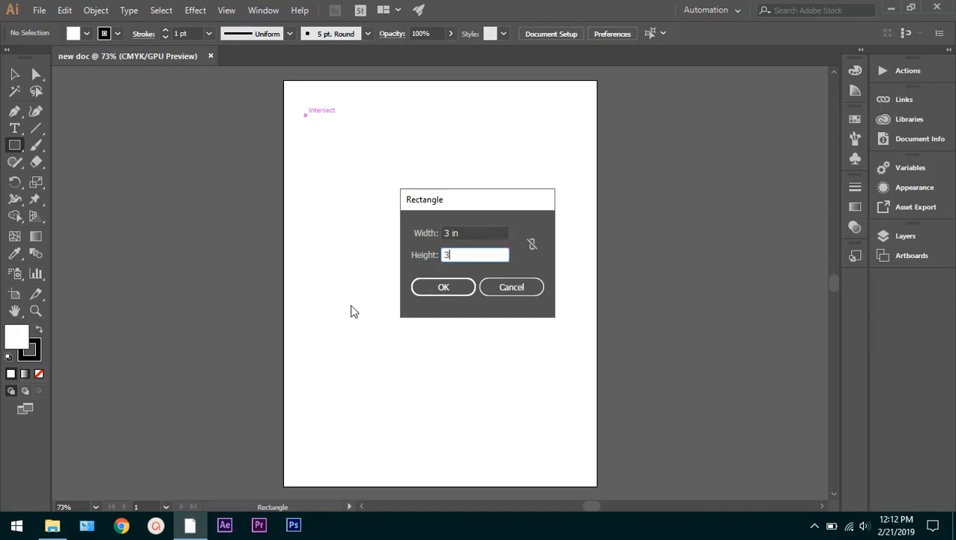
left_click(450, 285)
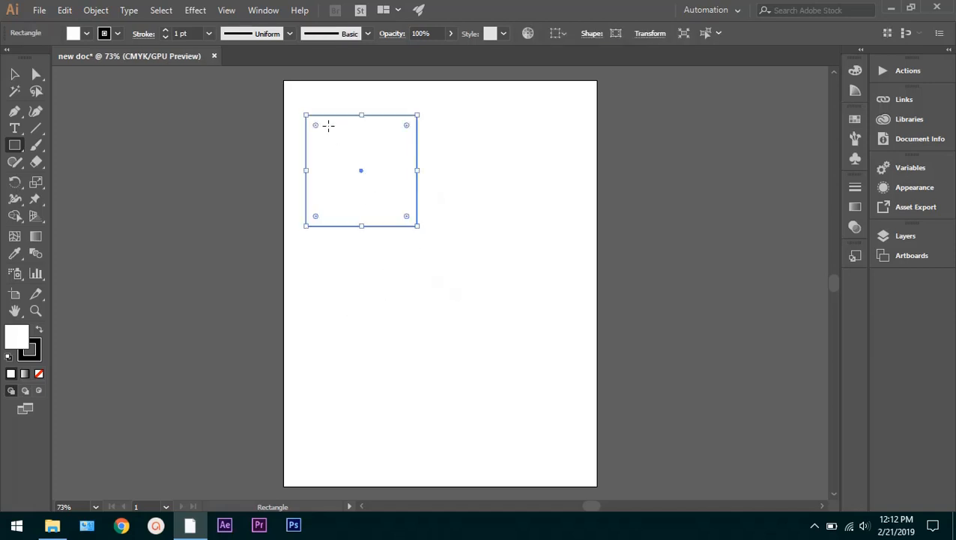
Draw a freehand rectangle below the square and a narrow one beside it, and undo all three shapes.
left_click_drag(348, 247, 466, 341)
mouse_move(483, 204)
left_mouse_down()
mouse_move(534, 394)
mouse_move(542, 246)
mouse_move(569, 174)
mouse_move(517, 185)
mouse_move(430, 320)
mouse_move(526, 273)
mouse_move(501, 282)
left_mouse_up()
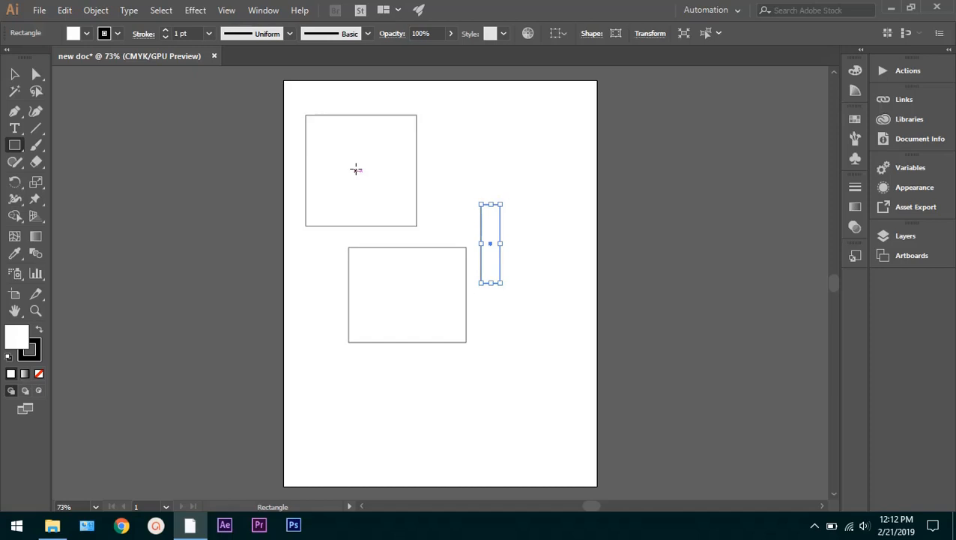
key("ctrl+z")
key("ctrl+z")
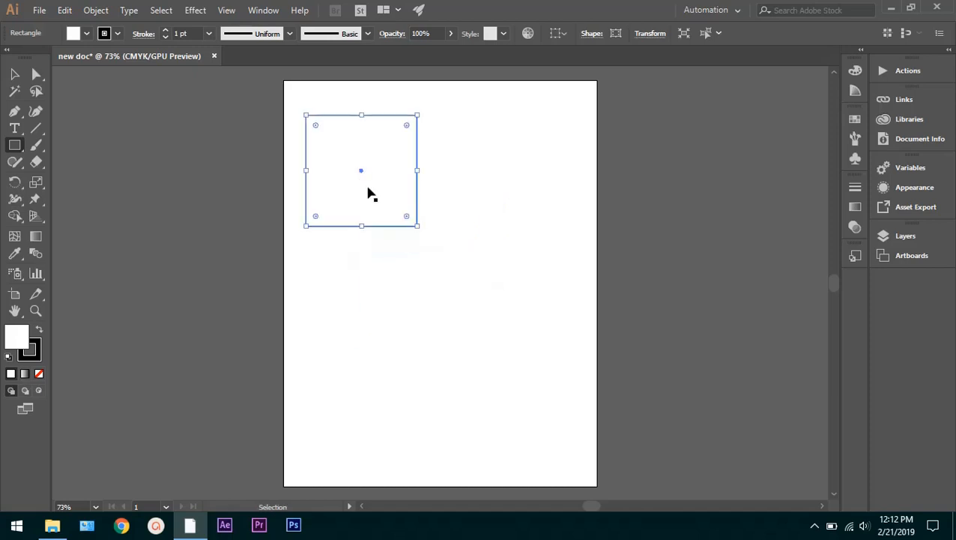
key("ctrl+z")
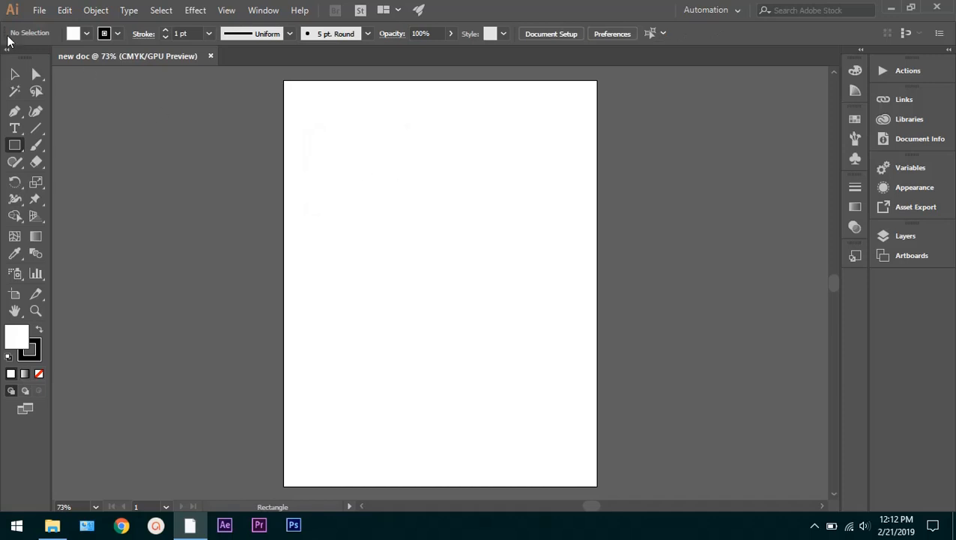
Draw a small freehand rectangle near the artboard's upper-left corner and undo it.
left_click_drag(293, 109, 345, 154)
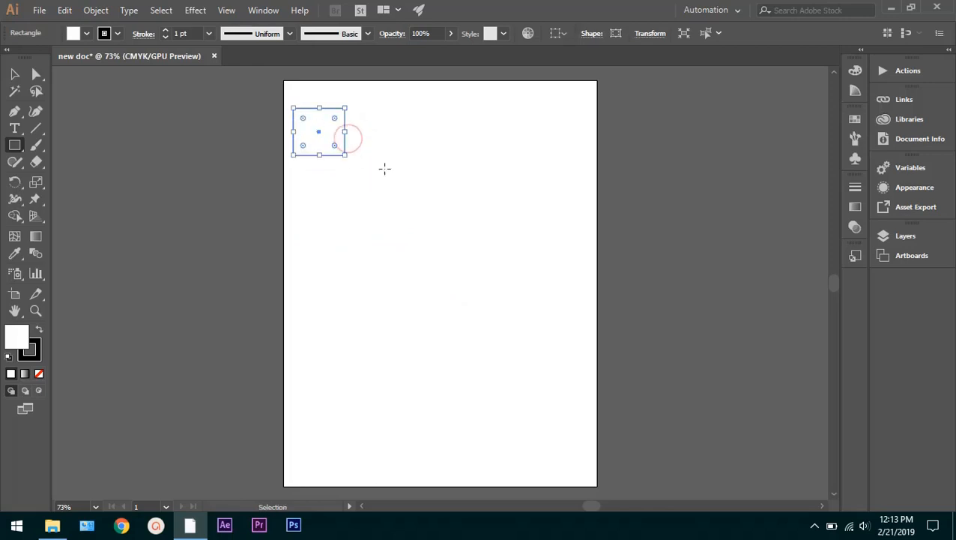
key("ctrl+z")
key("ctrl+z")
Draw a small square near the artboard's upper-left corner and scale it proportionally from its corner handles to a slightly larger size.
left_click_drag(316, 112, 365, 158)
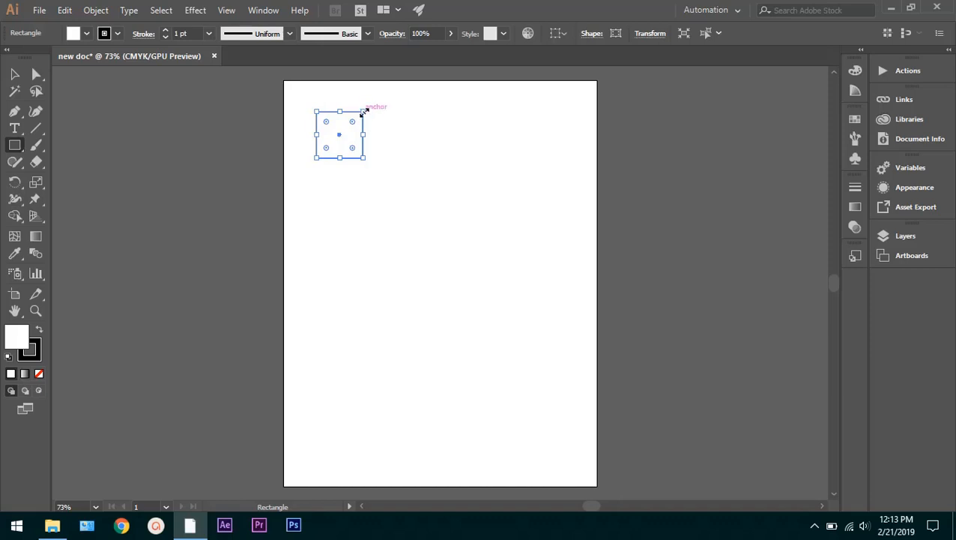
mouse_move(364, 111)
left_mouse_down()
mouse_move(392, 90)
mouse_move(368, 138)
mouse_move(441, 121)
mouse_move(493, 143)
mouse_move(423, 203)
mouse_move(476, 314)
mouse_move(420, 218)
mouse_move(476, 301)
mouse_move(442, 278)
mouse_move(534, 284)
mouse_move(522, 301)
mouse_move(501, 299)
mouse_move(499, 254)
mouse_move(516, 326)
left_mouse_up()
mouse_move(515, 311)
left_mouse_down()
mouse_move(501, 260)
mouse_move(570, 315)
mouse_move(320, 134)
mouse_move(412, 119)
mouse_move(462, 95)
mouse_move(379, 112)
left_mouse_up()
mouse_move(316, 157)
left_mouse_down()
mouse_move(406, 100)
mouse_move(484, 186)
mouse_move(455, 279)
mouse_move(526, 259)
mouse_move(463, 224)
mouse_move(509, 204)
mouse_move(435, 98)
mouse_move(448, 93)
mouse_move(434, 97)
left_mouse_up()
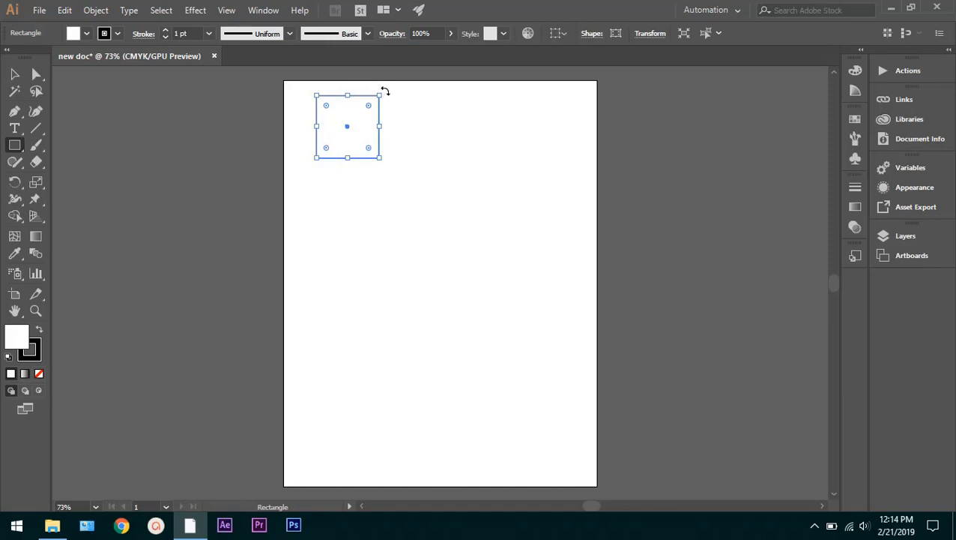
key("super")
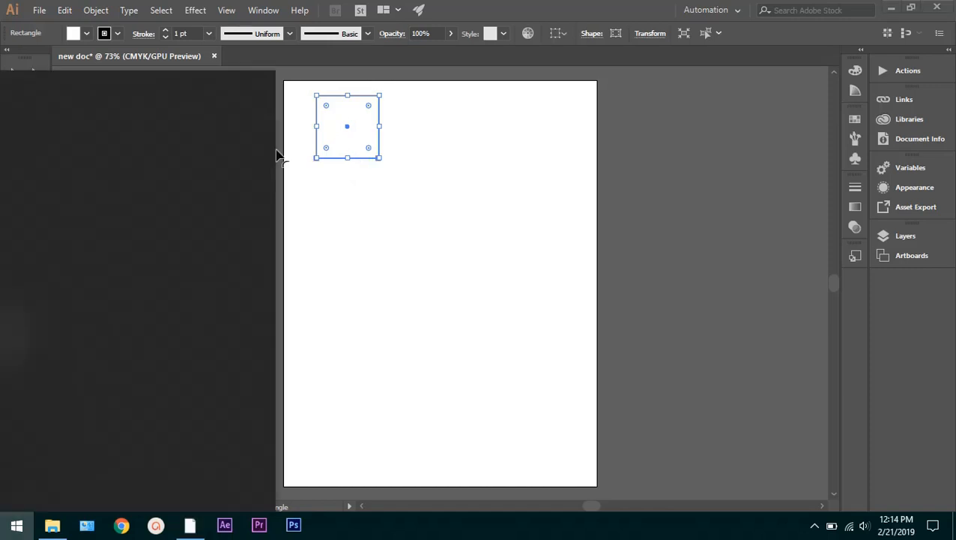
left_click(402, 73)
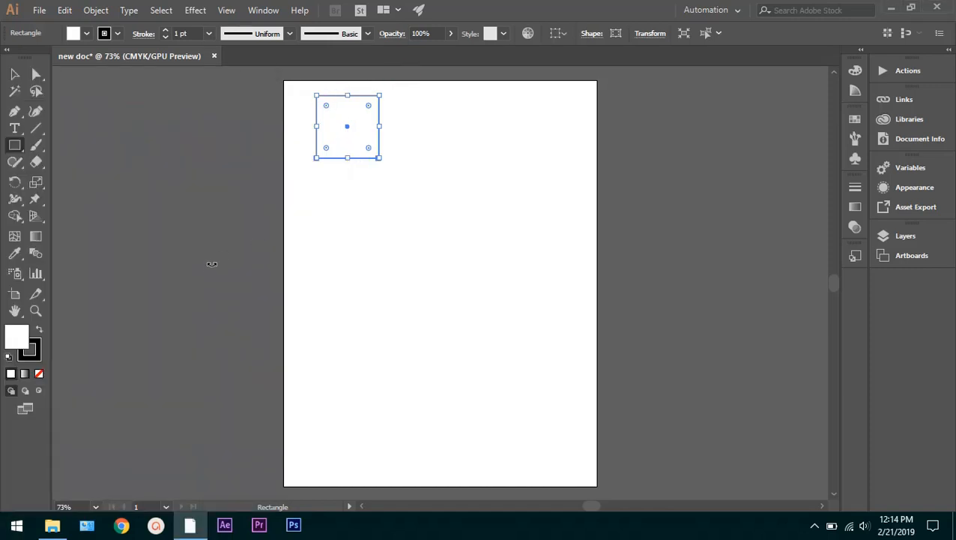
key("k")
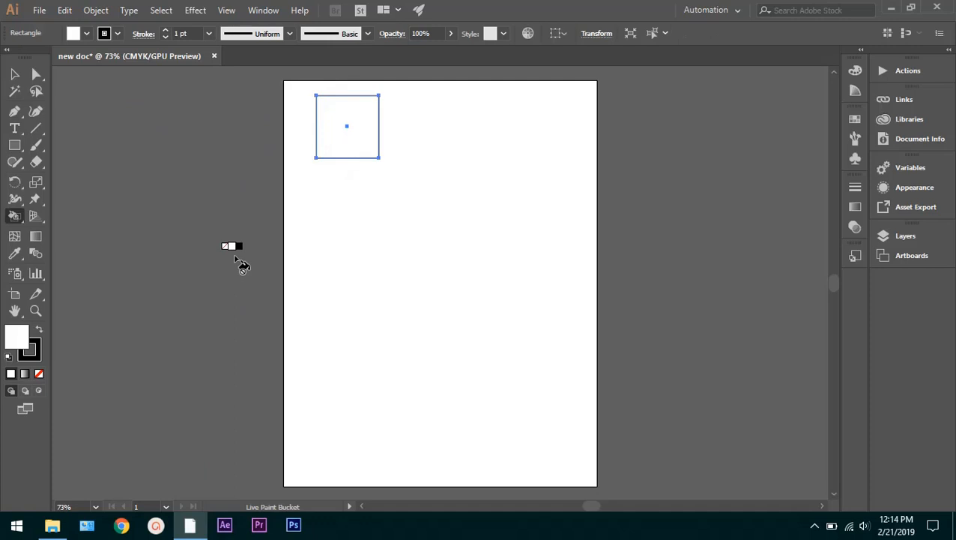
left_click(11, 75)
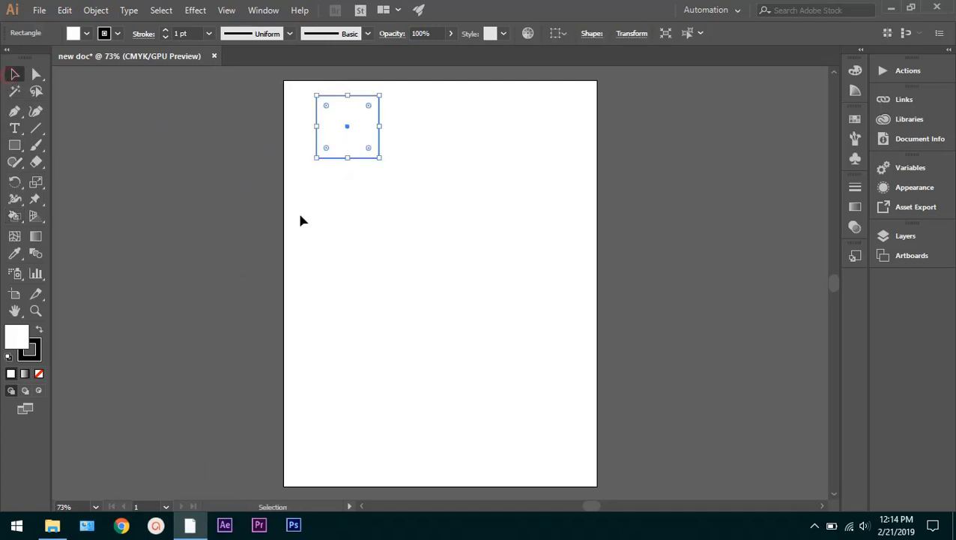
left_click(14, 145)
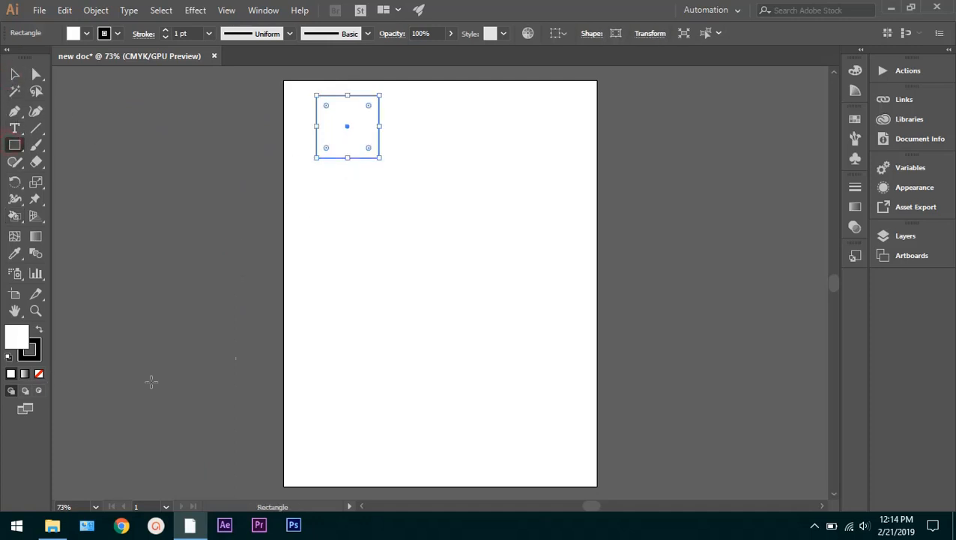
Magnify the square to 400% with the Zoom tool and view it in full.
left_click(36, 311)
left_click(367, 88)
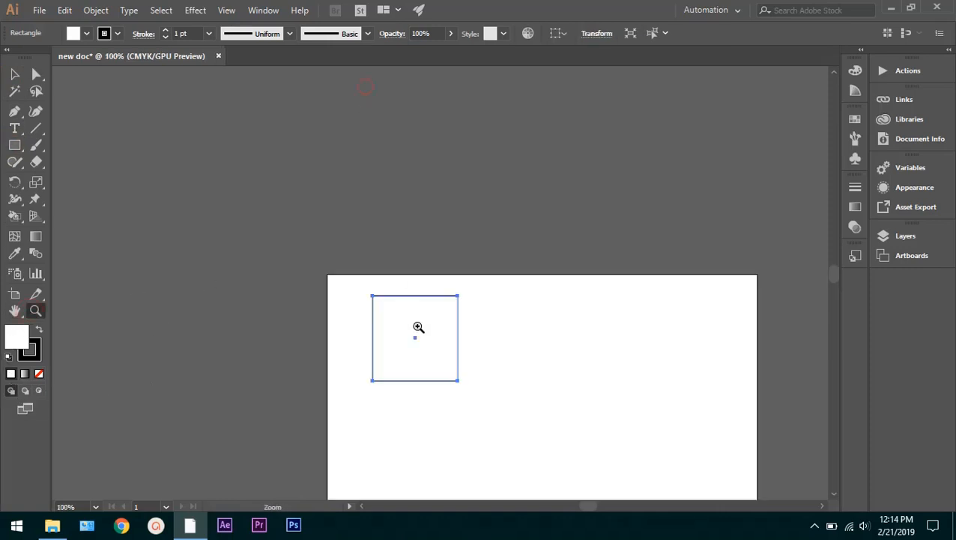
left_click(418, 320)
left_click(421, 318)
left_click(428, 314)
left_click(445, 290)
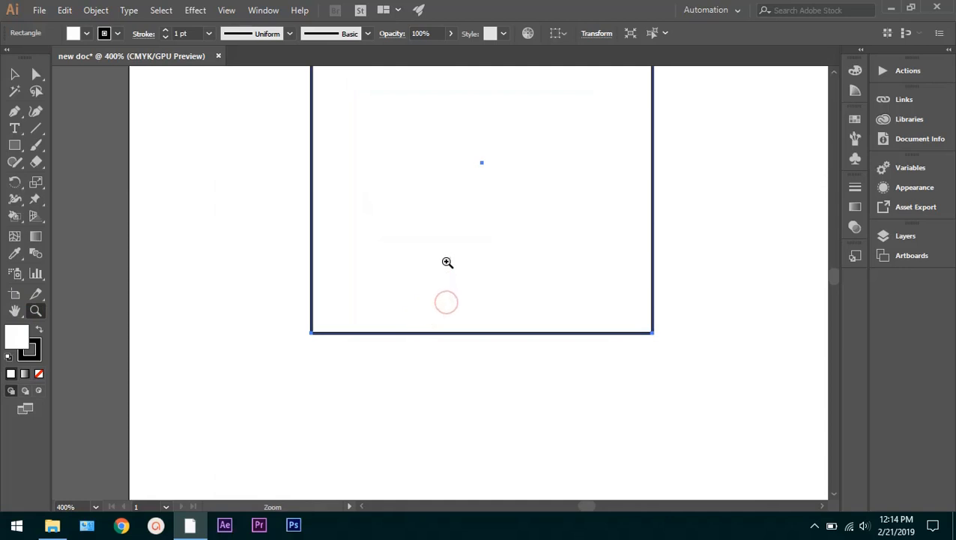
scroll(446, 262, "up", 3)
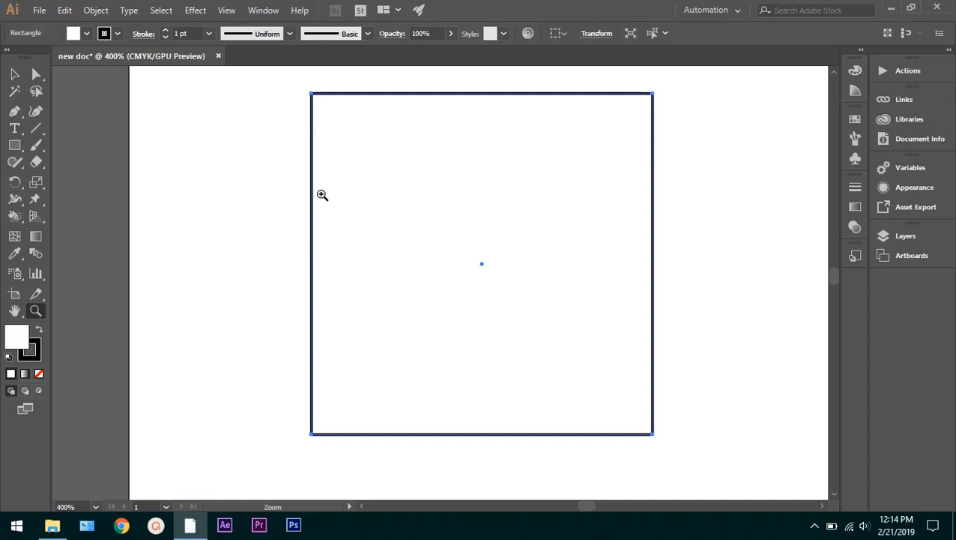
scroll(500, 271, "down", 1)
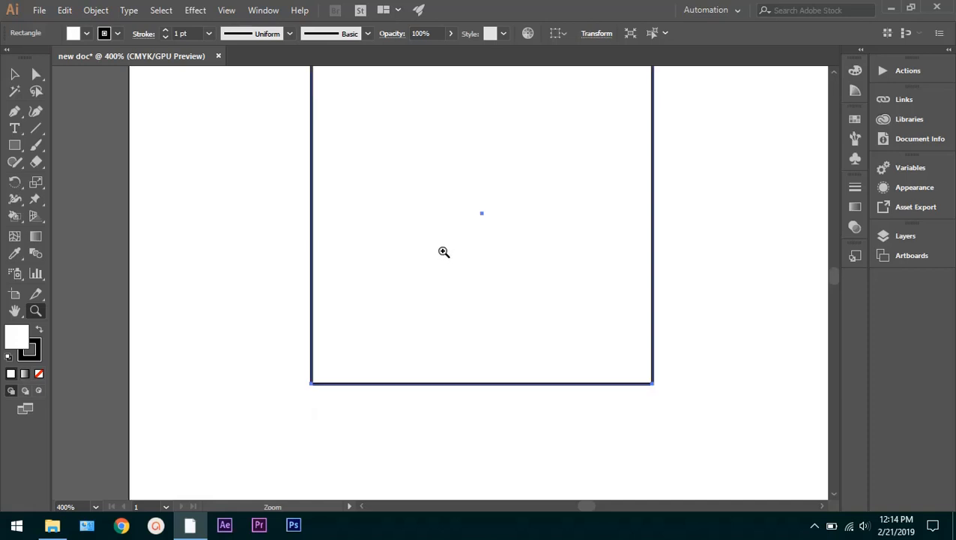
scroll(430, 241, "up", 1)
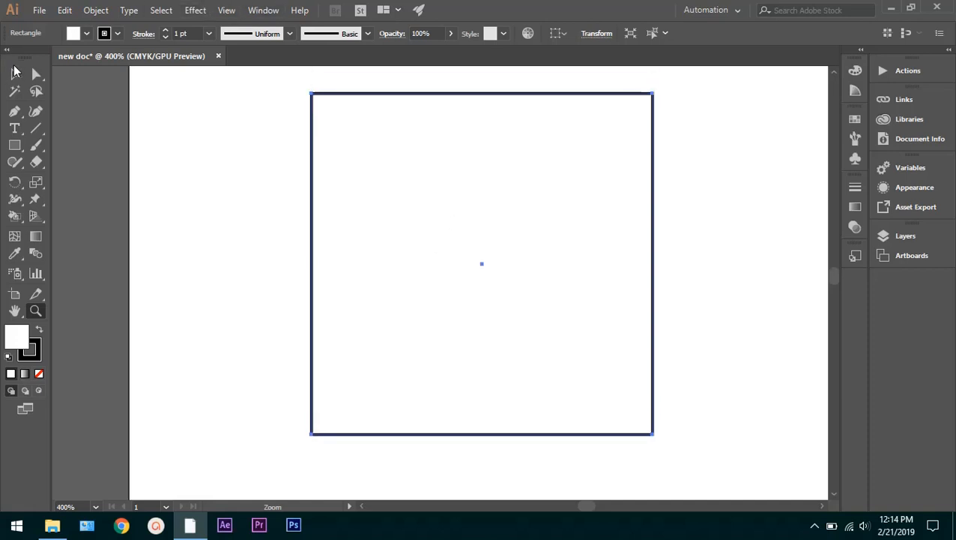
Activate the Selection tool and zoom out to 3.13% to examine the whole canvas around the artboard.
left_click(15, 72)
scroll(389, 183, "down", 1)
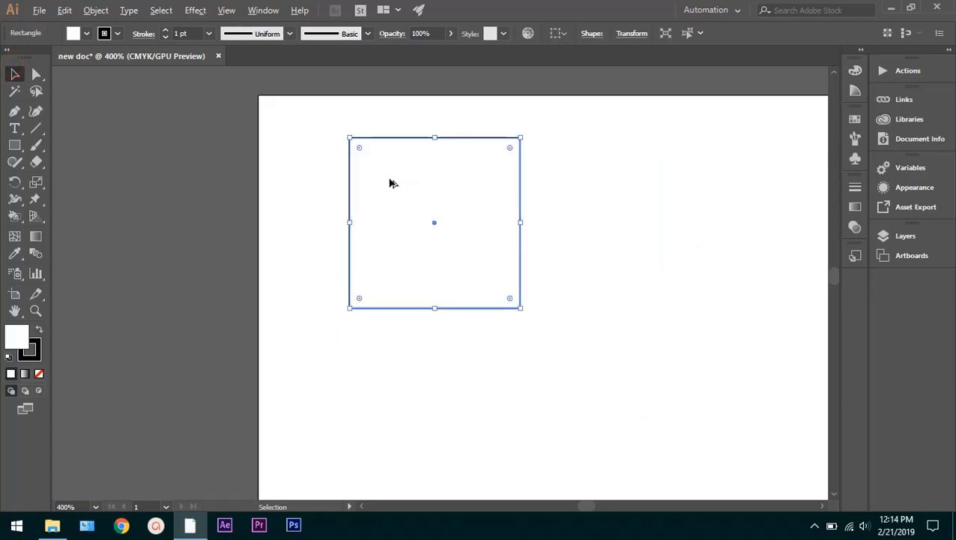
scroll(389, 183, "down", 5)
scroll(399, 194, "up", 5)
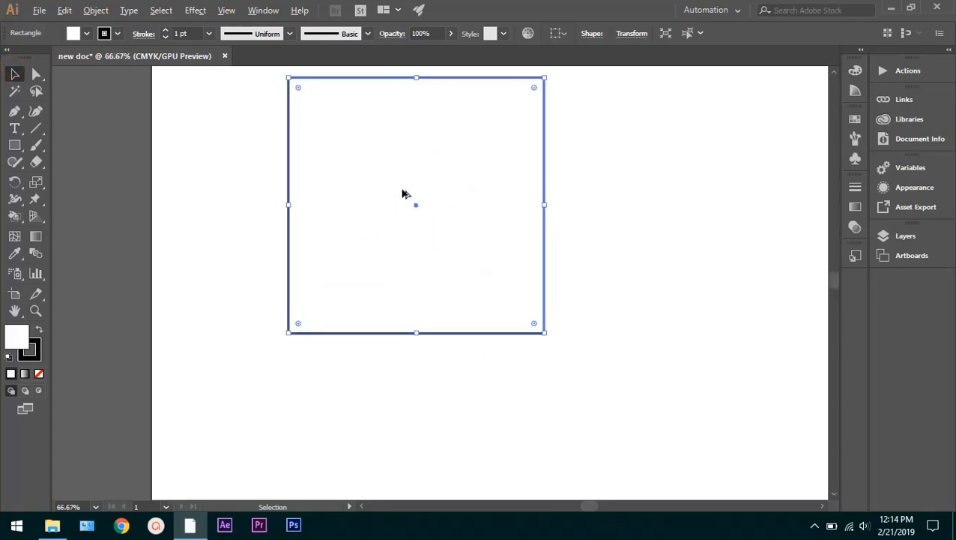
scroll(404, 189, "down", 1)
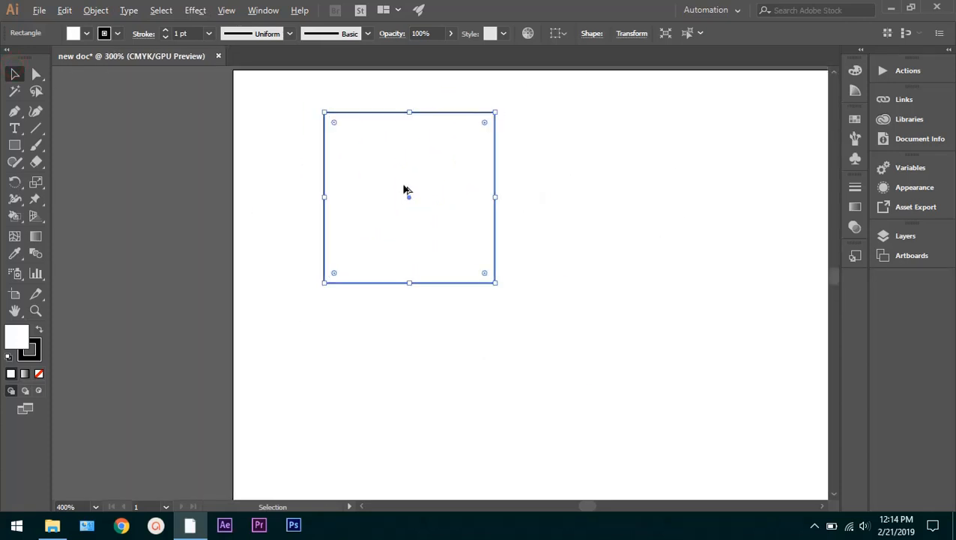
scroll(390, 181, "down", 1)
scroll(389, 184, "down", 12)
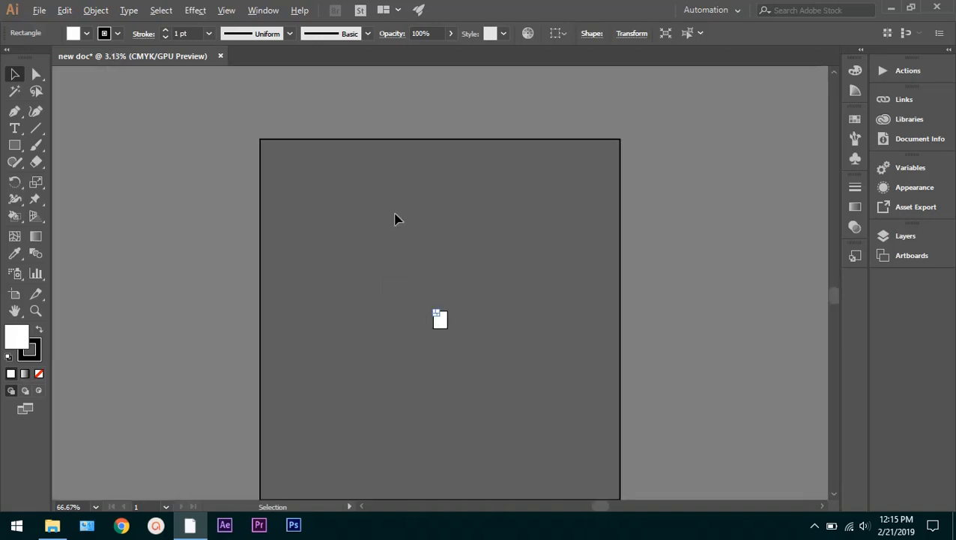
scroll(397, 219, "up", 7)
scroll(390, 335, "down", 7)
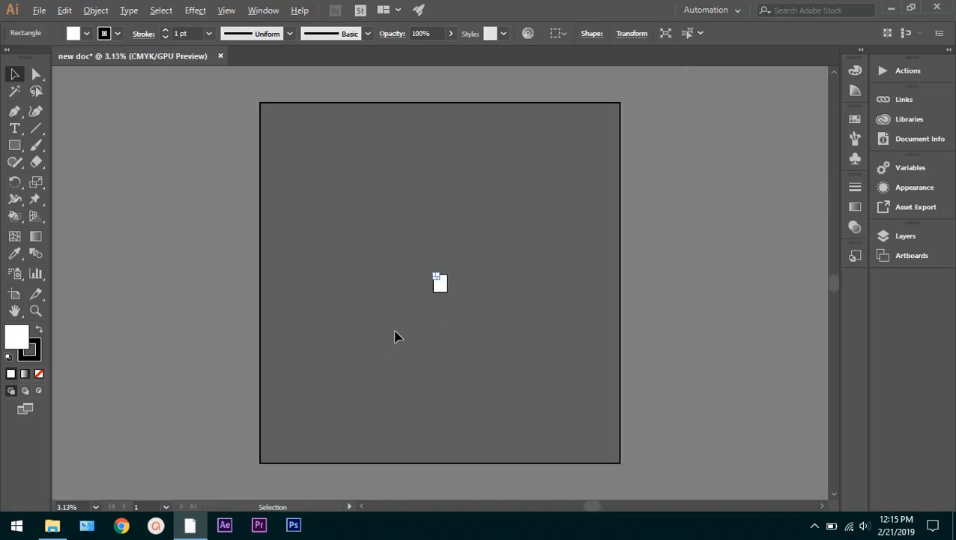
Zoom in on the square up to 64000% and return to a 400% view of it.
scroll(397, 337, "up", 10)
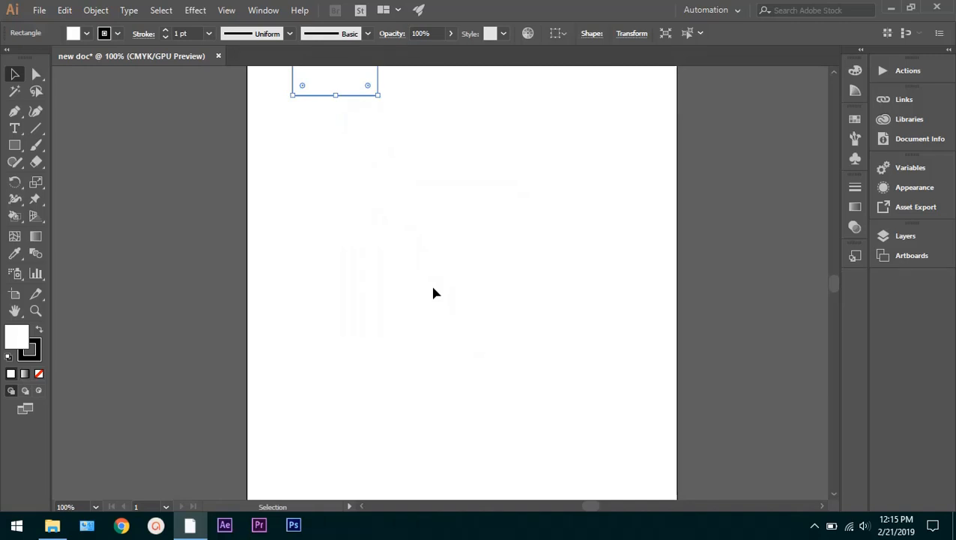
scroll(301, 185, "up", 5)
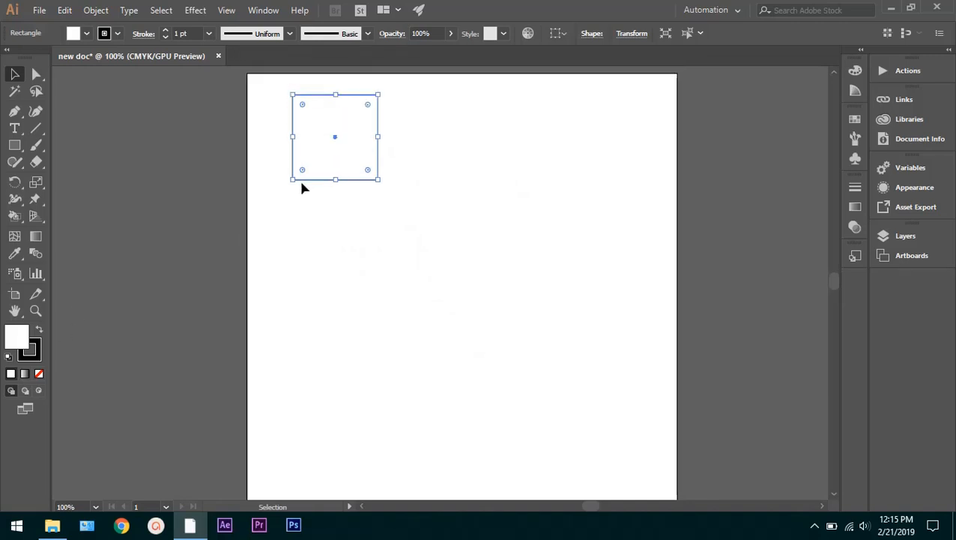
scroll(321, 186, "up", 3)
scroll(324, 222, "up", 10)
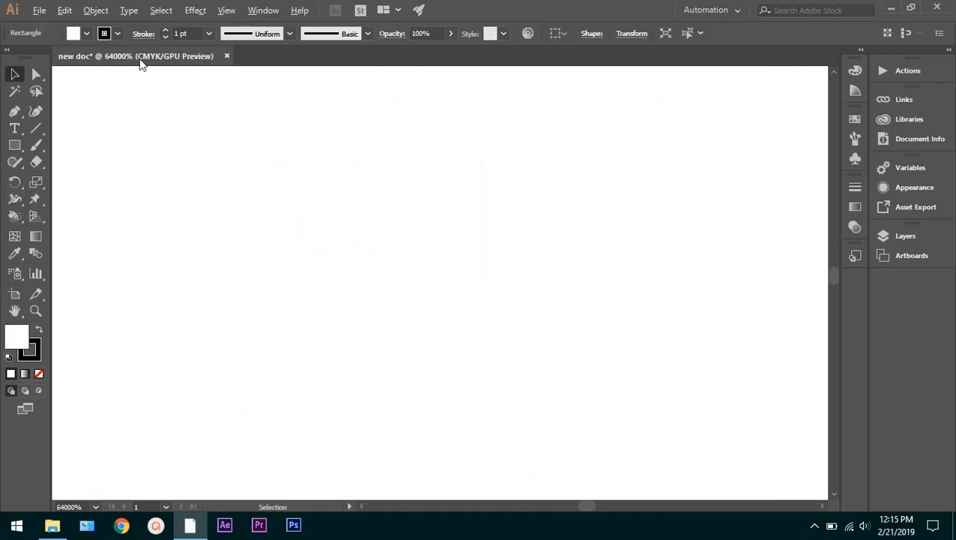
scroll(310, 224, "down", 15)
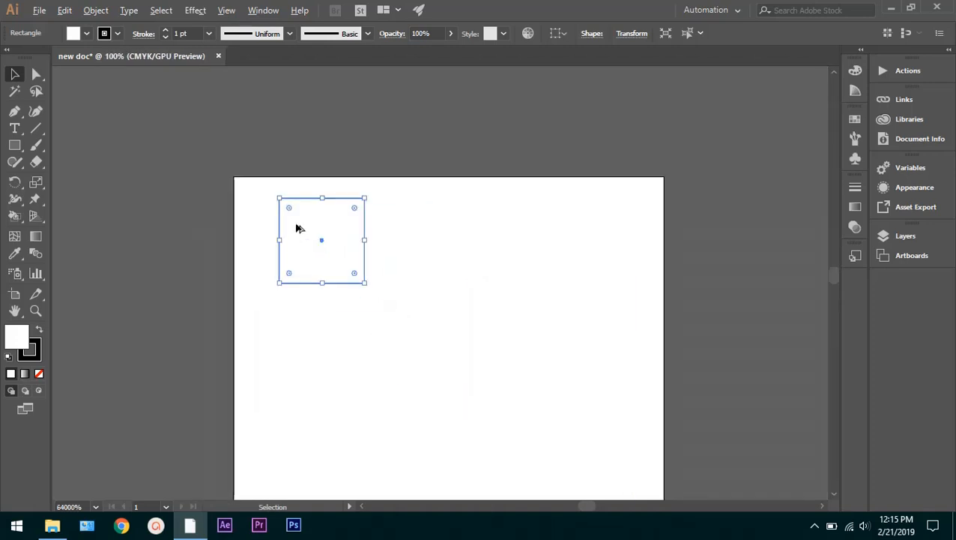
scroll(297, 224, "up", 4)
scroll(278, 241, "down", 3)
scroll(316, 240, "up", 1)
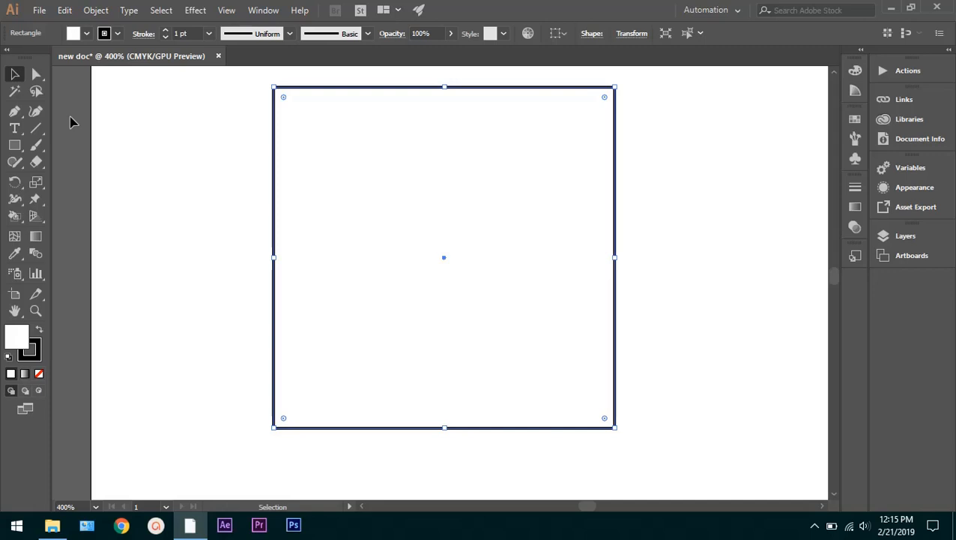
Move the square a little to the right and down on the artboard.
scroll(285, 243, "down", 5)
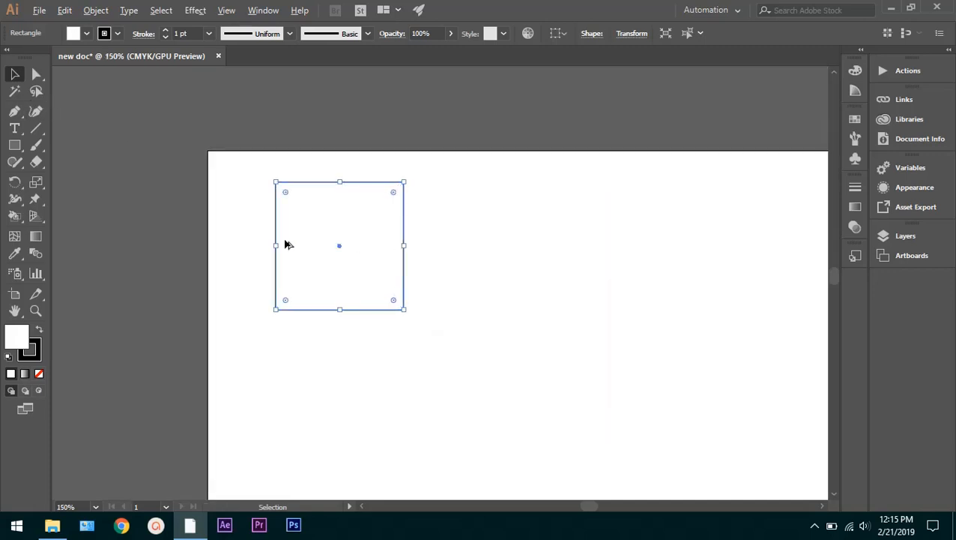
scroll(362, 269, "down", 2)
scroll(359, 269, "up", 2)
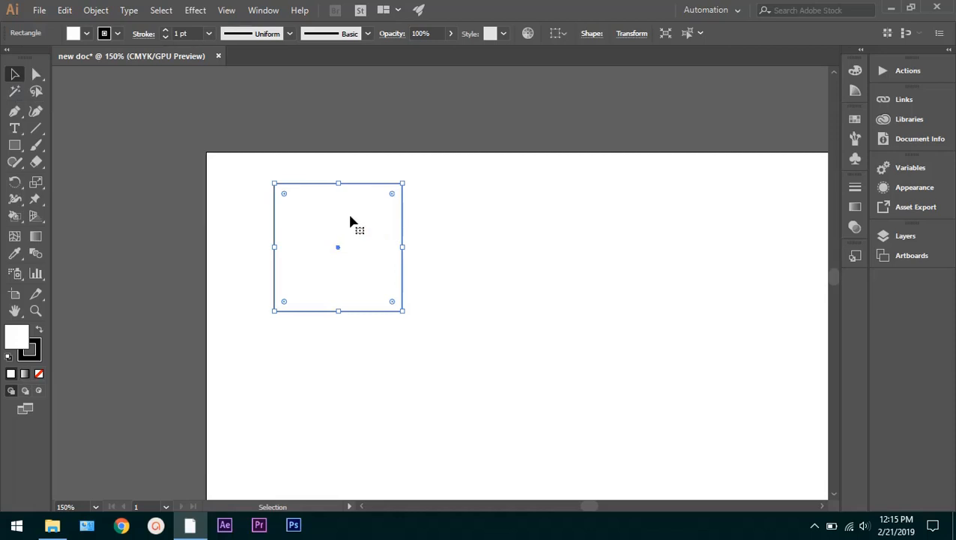
left_click_drag(350, 219, 405, 250)
left_click(539, 267)
left_click(389, 259)
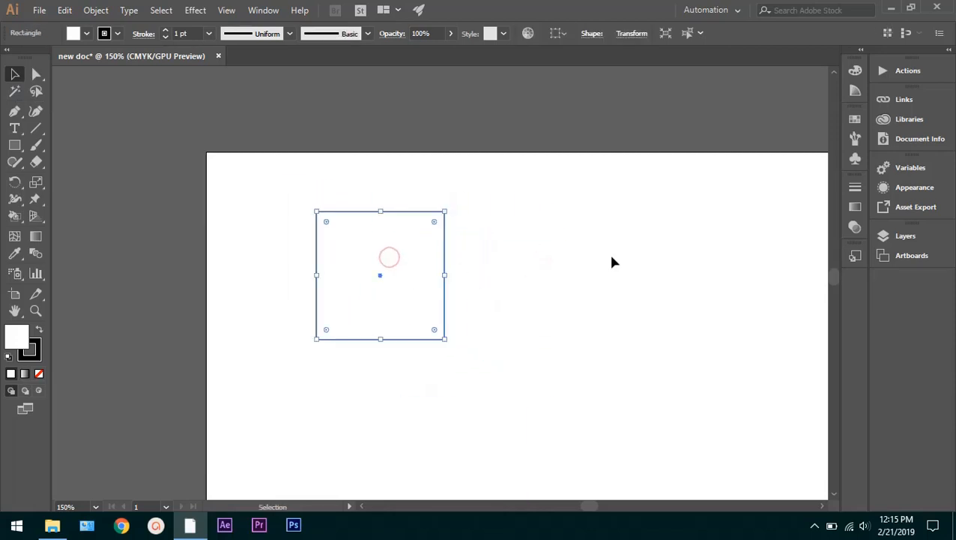
left_click_drag(411, 257, 406, 233)
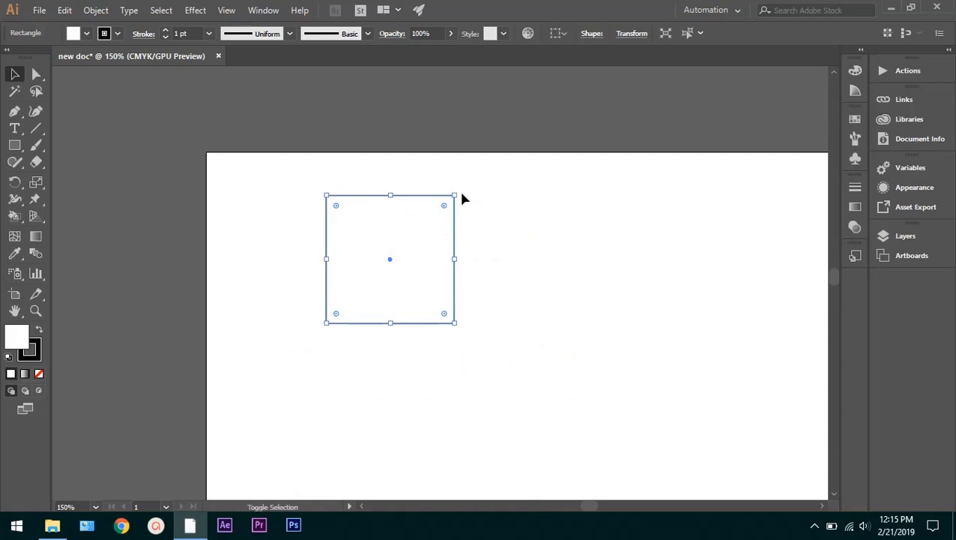
Scale the square non-proportionally from its upper-right corner, first into a wide rectangle and finally into a small upright one.
left_click_drag(454, 196, 508, 182)
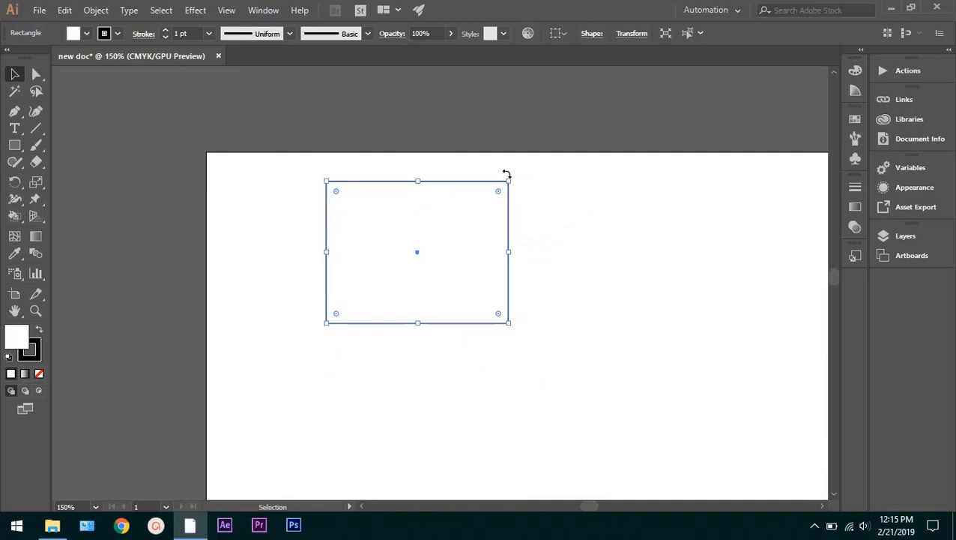
left_click_drag(508, 182, 389, 238)
left_click(514, 275)
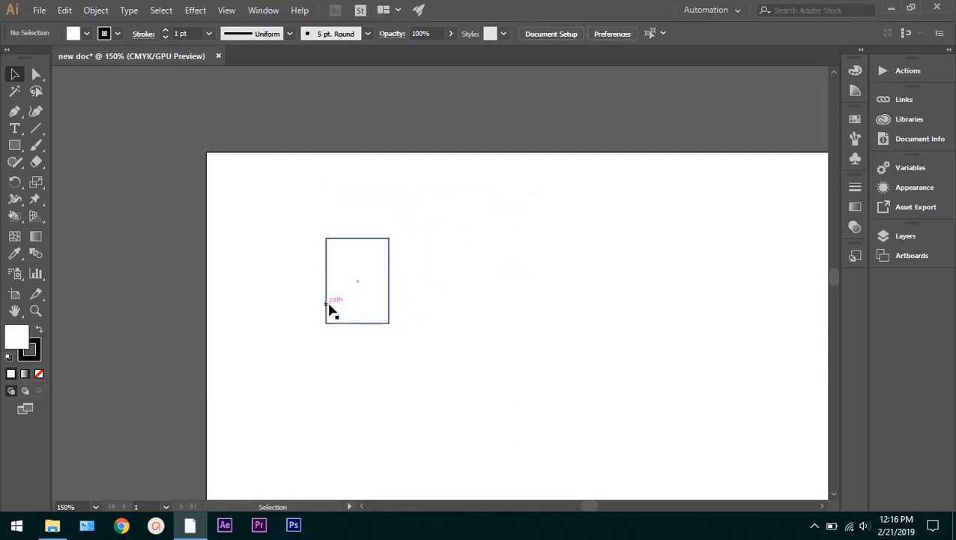
Select the small upright rectangle and delete it from the artboard.
left_click(378, 263)
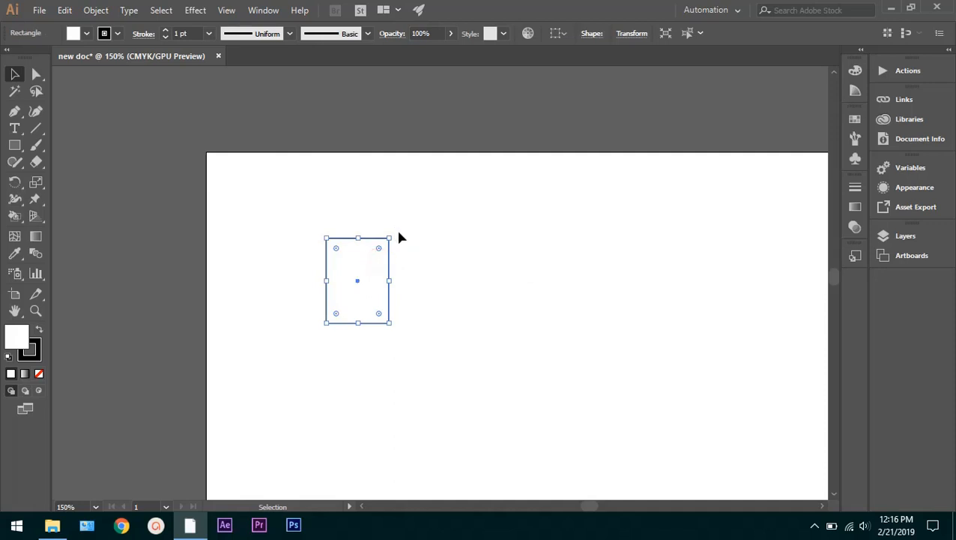
mouse_move(394, 239)
left_mouse_down()
mouse_move(408, 301)
mouse_move(338, 328)
mouse_move(305, 258)
mouse_move(427, 320)
mouse_move(442, 235)
mouse_move(431, 259)
mouse_move(391, 283)
mouse_move(412, 233)
mouse_move(414, 289)
mouse_move(426, 254)
mouse_move(386, 341)
mouse_move(297, 239)
mouse_move(340, 313)
mouse_move(386, 319)
mouse_move(424, 224)
mouse_move(442, 287)
mouse_move(388, 377)
mouse_move(350, 380)
mouse_move(314, 329)
mouse_move(299, 278)
mouse_move(358, 315)
mouse_move(412, 275)
mouse_move(395, 238)
left_mouse_up()
left_click_drag(436, 327, 299, 211)
key("Delete")
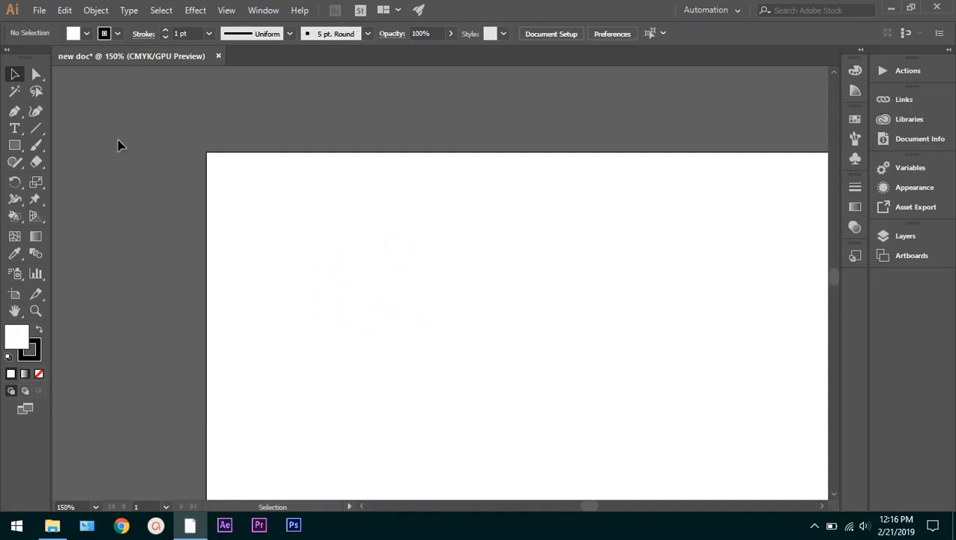
Draw a new small square near the artboard's upper-left corner and return to the Selection tool.
left_click(14, 145)
left_click_drag(280, 213, 352, 282)
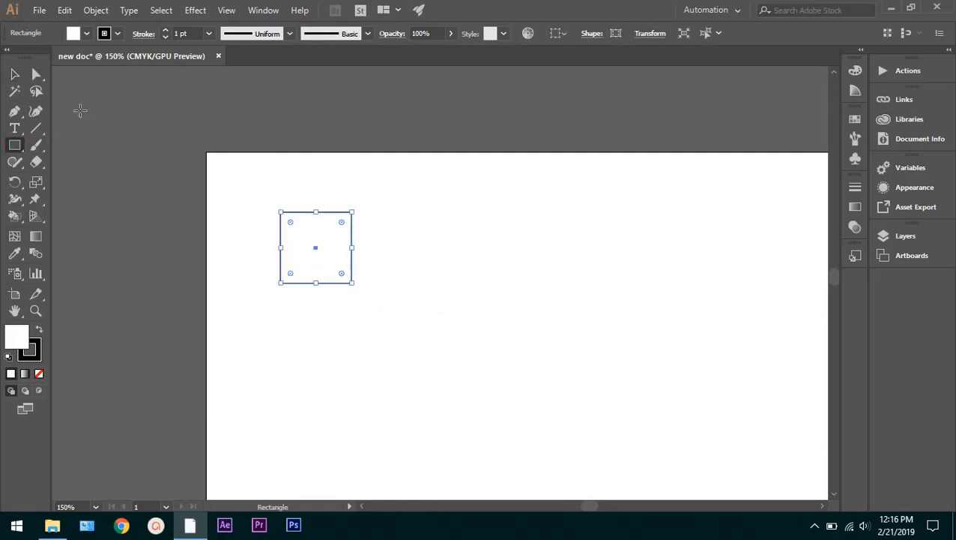
left_click(16, 75)
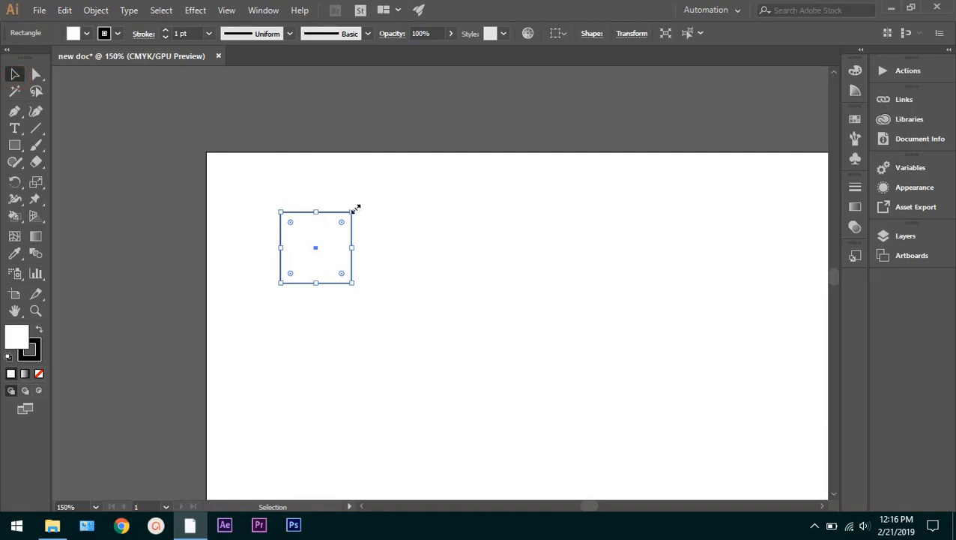
Rotate the square around its centre from its corners, bring it back upright and deselect it.
left_click_drag(358, 205, 269, 250)
left_click_drag(258, 204, 288, 241)
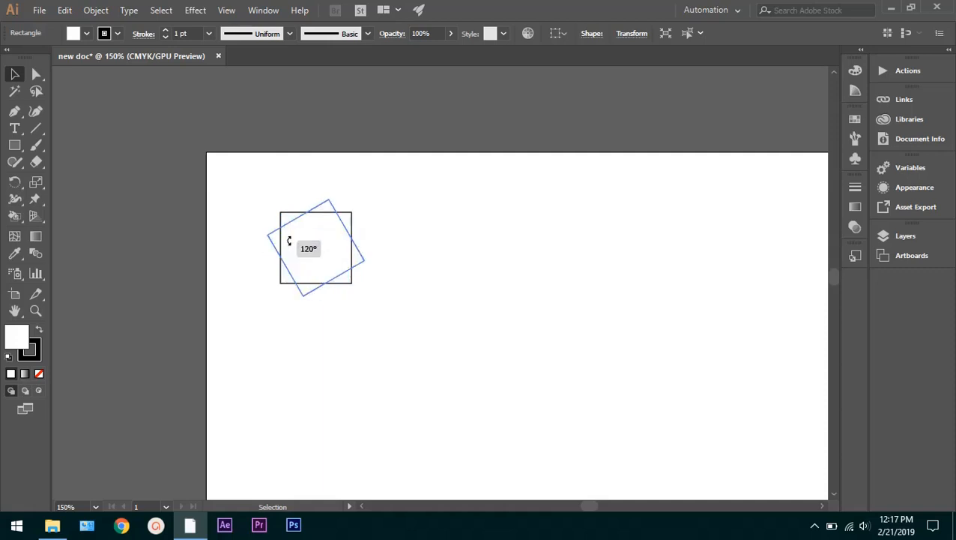
left_click_drag(289, 240, 292, 224)
left_click(402, 240)
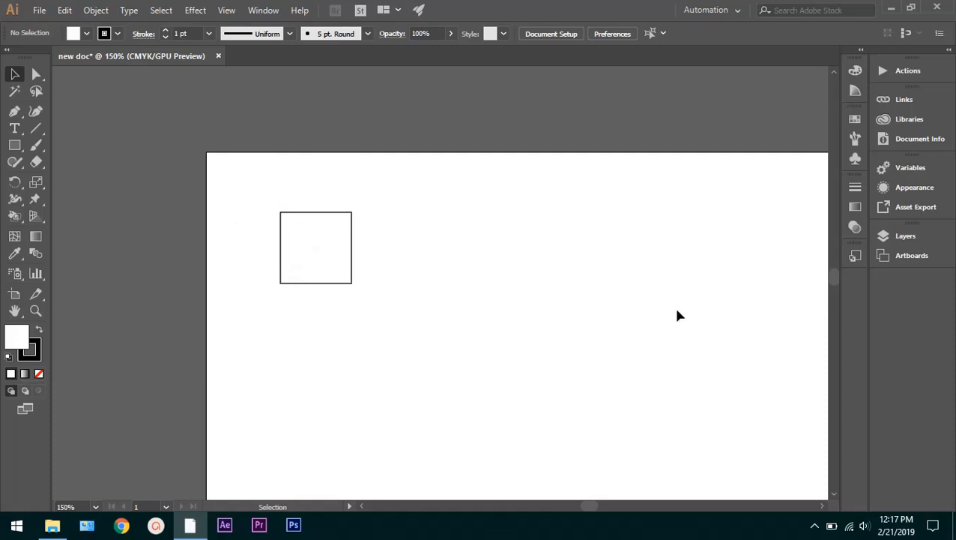
Pan around the artboard with the temporary and the permanent Hand tool, ending with the Selection tool and the square in view.
left_click(710, 303)
left_click(694, 258)
left_click(655, 256)
left_click_drag(673, 284, 450, 309)
key("space")
left_click_drag(647, 318, 650, 255)
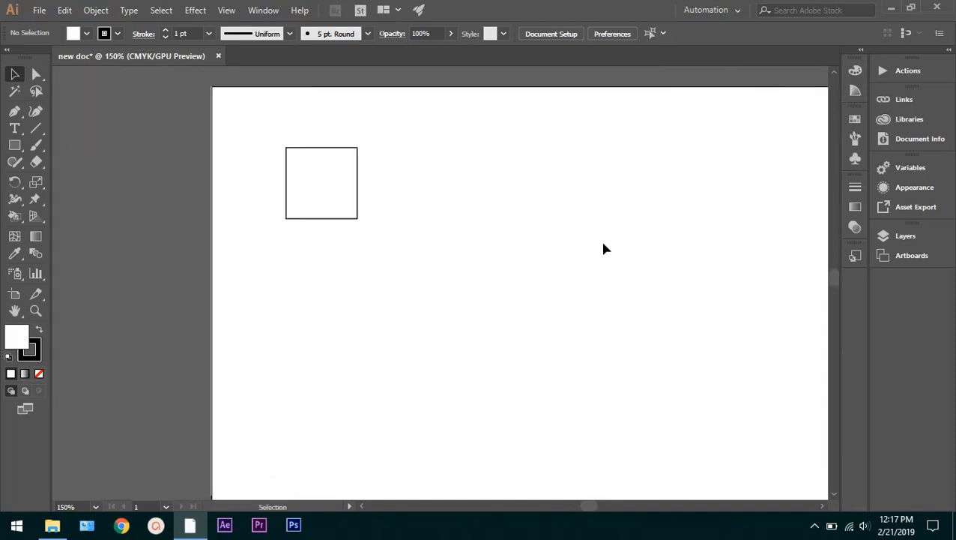
key("h")
left_click_drag(599, 290, 486, 236)
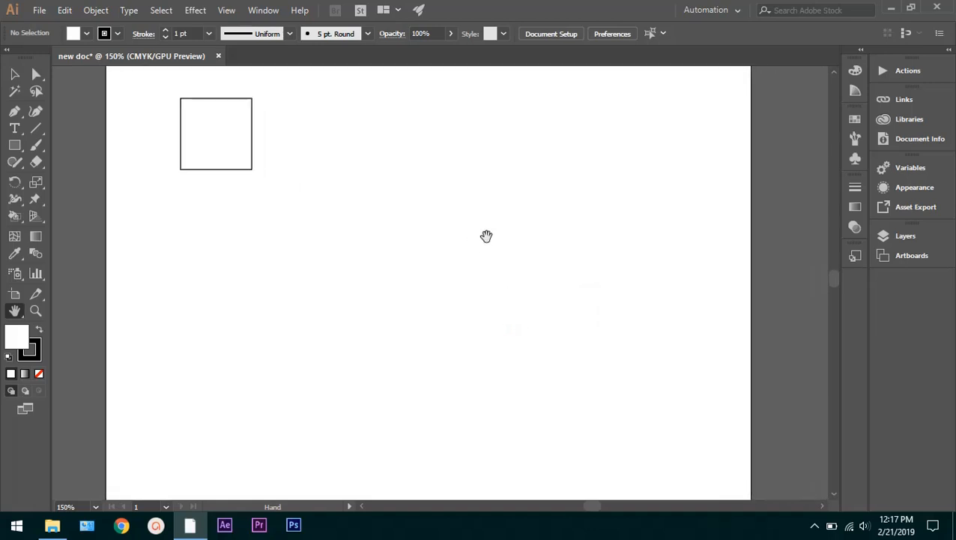
key("v")
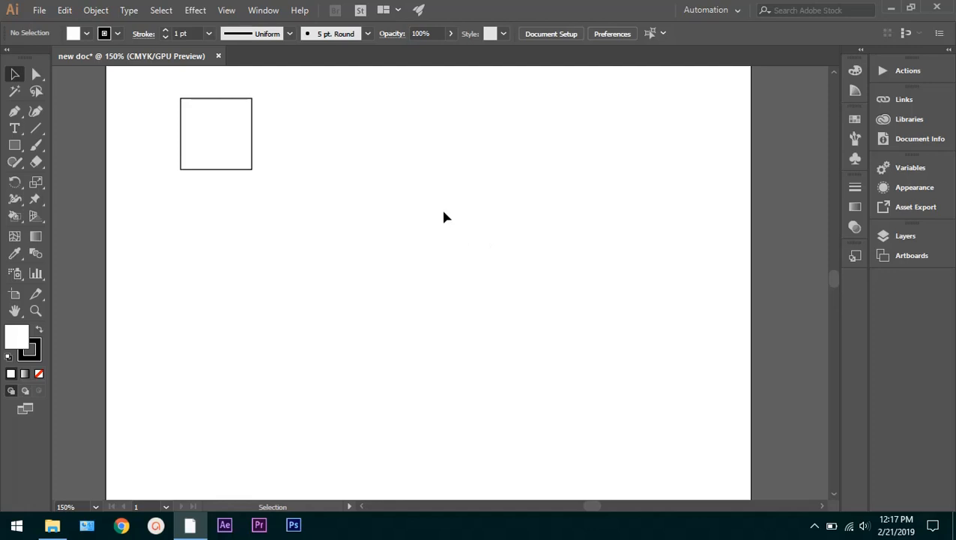
key("space")
left_click_drag(343, 156, 418, 184)
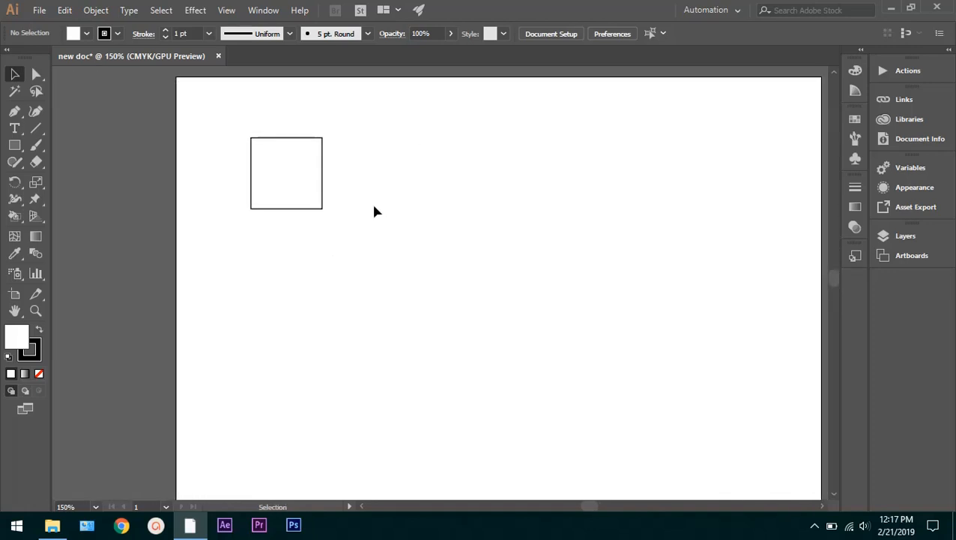
Duplicate the square four times, placing the copies freely around it on the artboard.
left_click(302, 186)
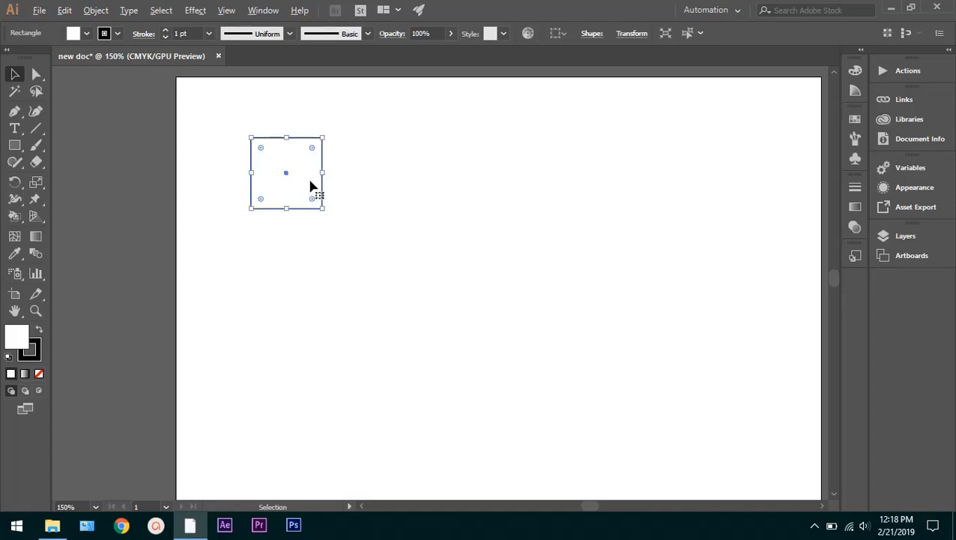
left_click_drag(306, 180, 445, 151)
left_click(536, 150)
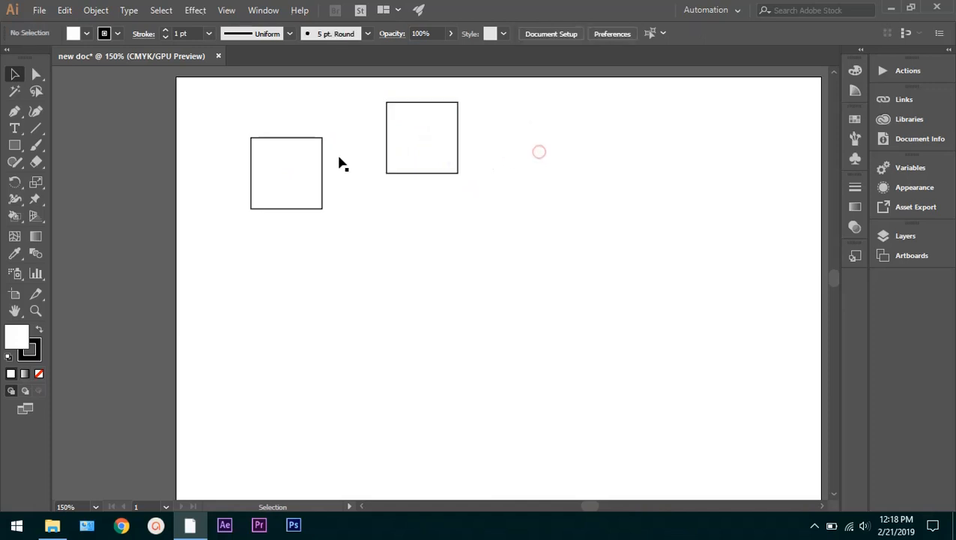
left_click_drag(304, 179, 453, 290)
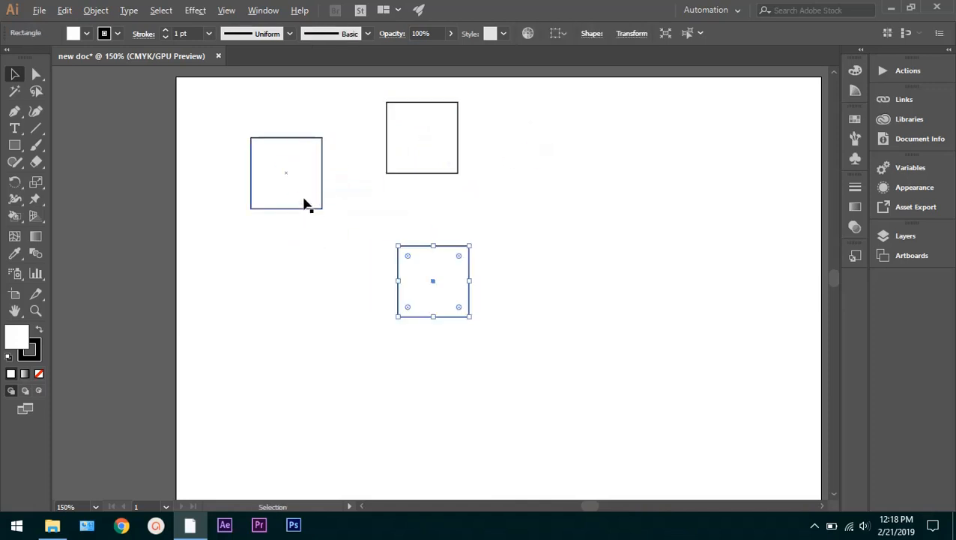
left_click_drag(305, 199, 266, 316)
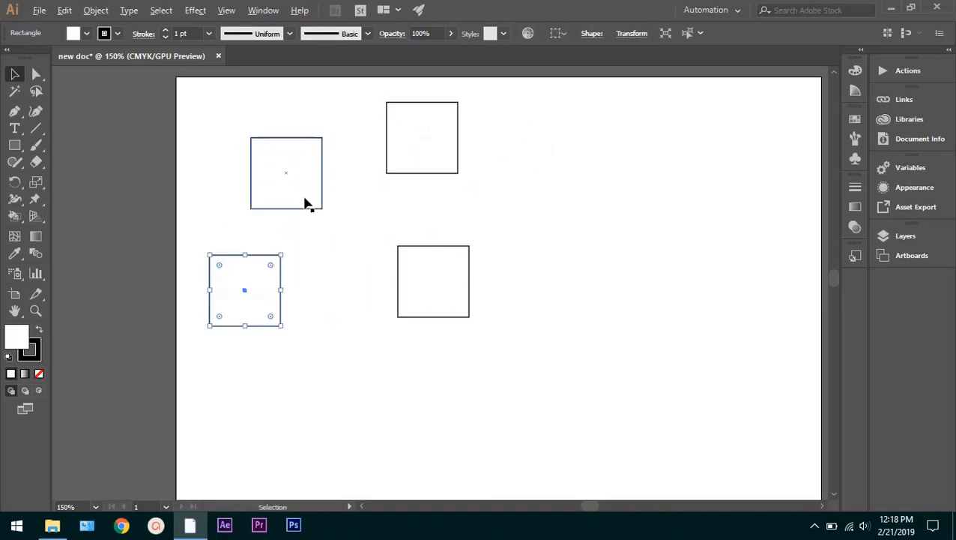
left_click_drag(306, 202, 586, 256)
left_click(622, 312)
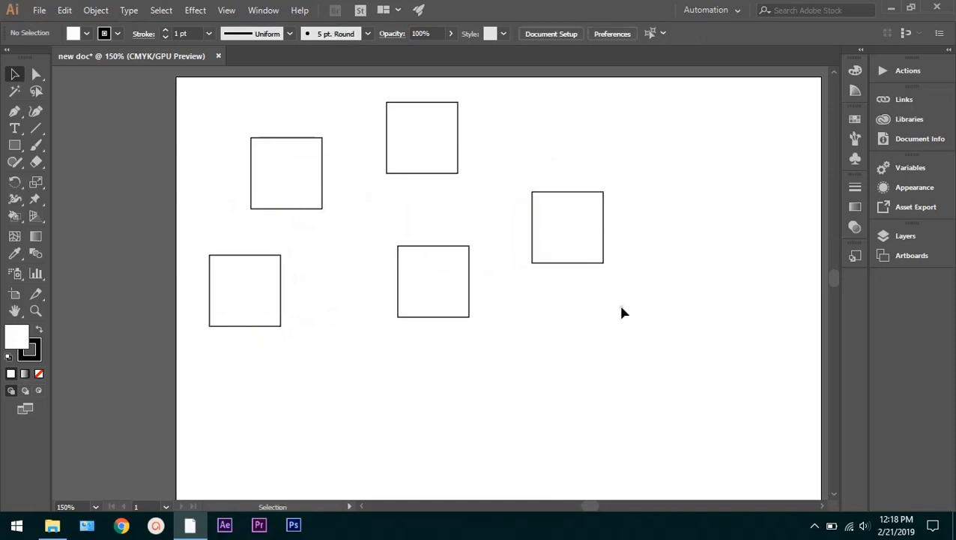
Undo the four freely placed copies of the square.
key("ctrl+z")
key("ctrl+z")
key("ctrl+z")
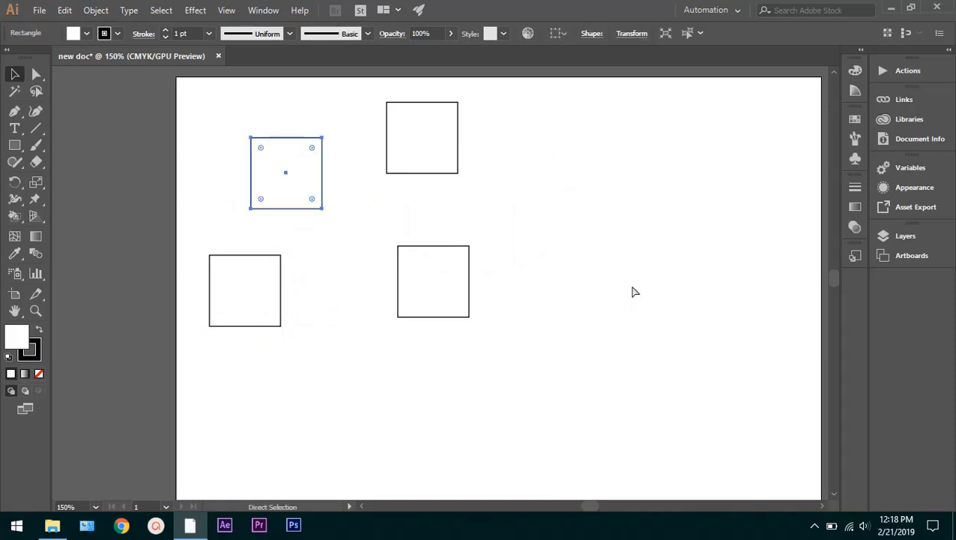
key("ctrl+z")
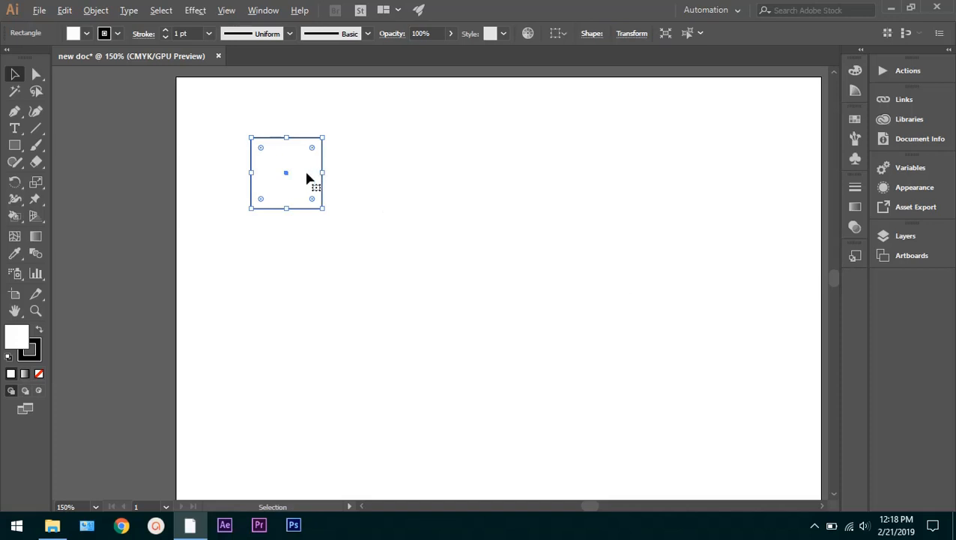
Duplicate the square 1.64 in to the right in a straight line and add a third square further along the row.
left_click_drag(307, 177, 433, 188)
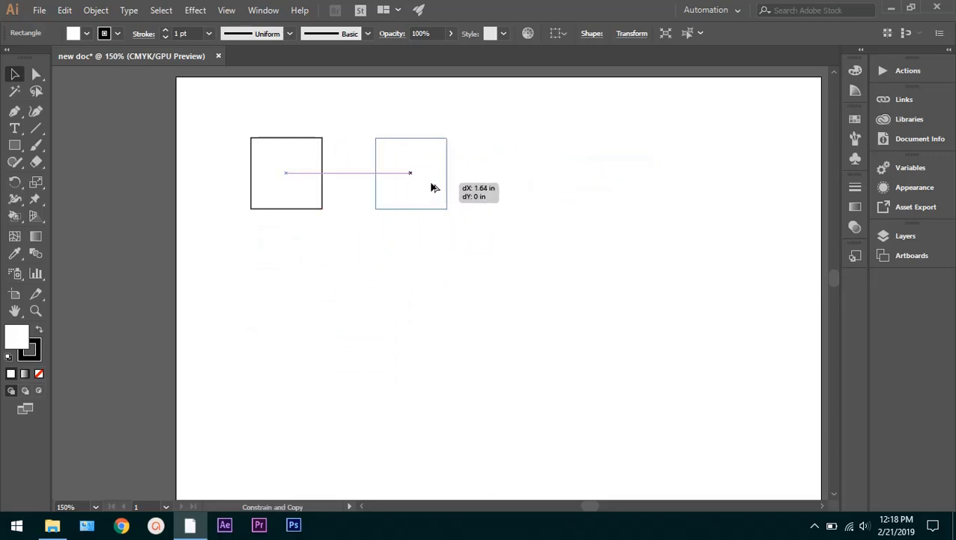
left_click_drag(523, 191, 517, 179)
left_click(512, 176)
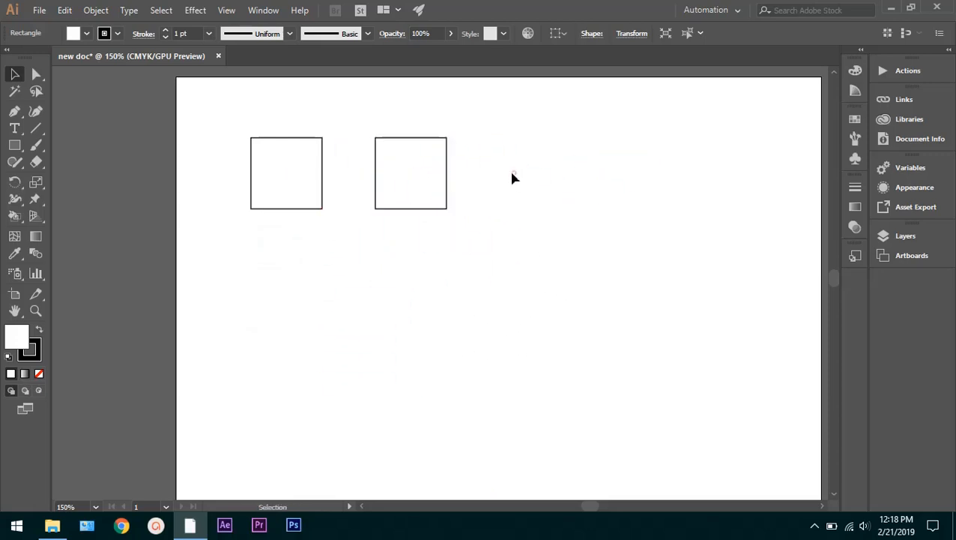
left_click_drag(433, 174, 573, 172)
left_click(621, 163)
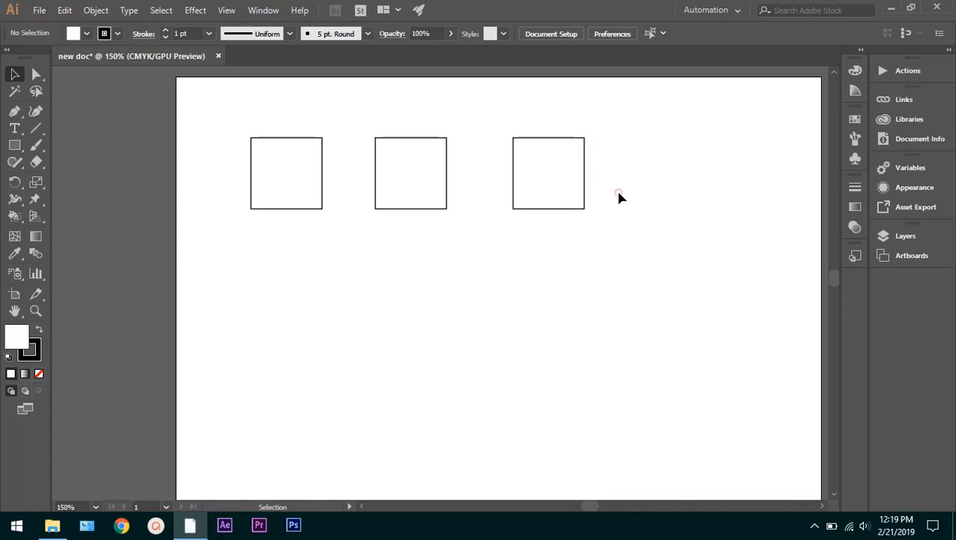
left_click(616, 190)
Undo both aligned copies so that only the original square is left.
key("ctrl+z")
key("ctrl+z")
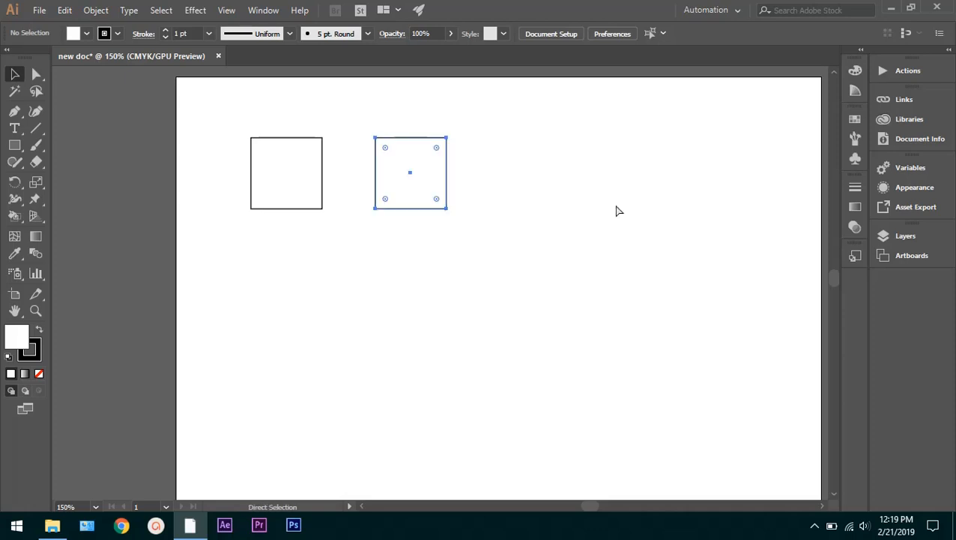
left_click(421, 221)
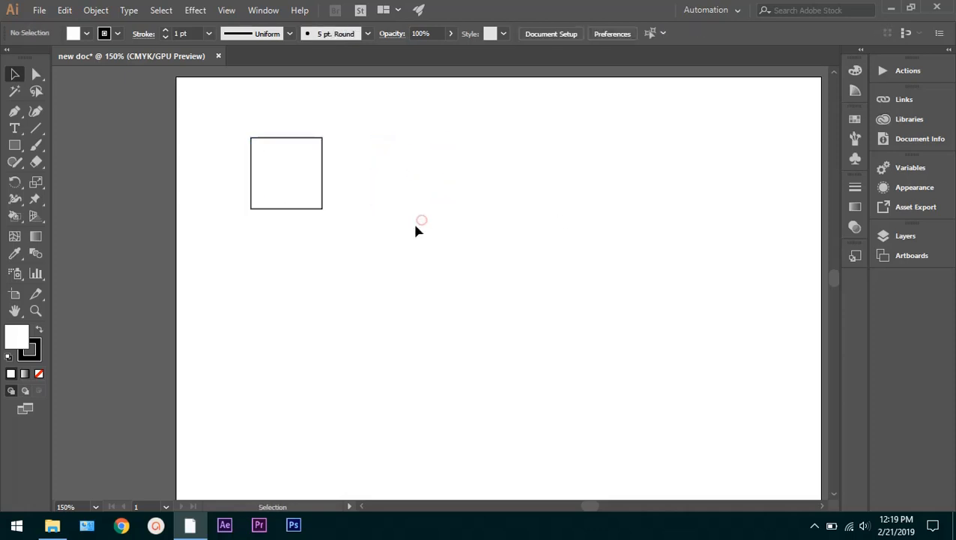
Move the square straight down, shift it freely towards the artboard's upper middle and deselect it.
left_click(285, 182)
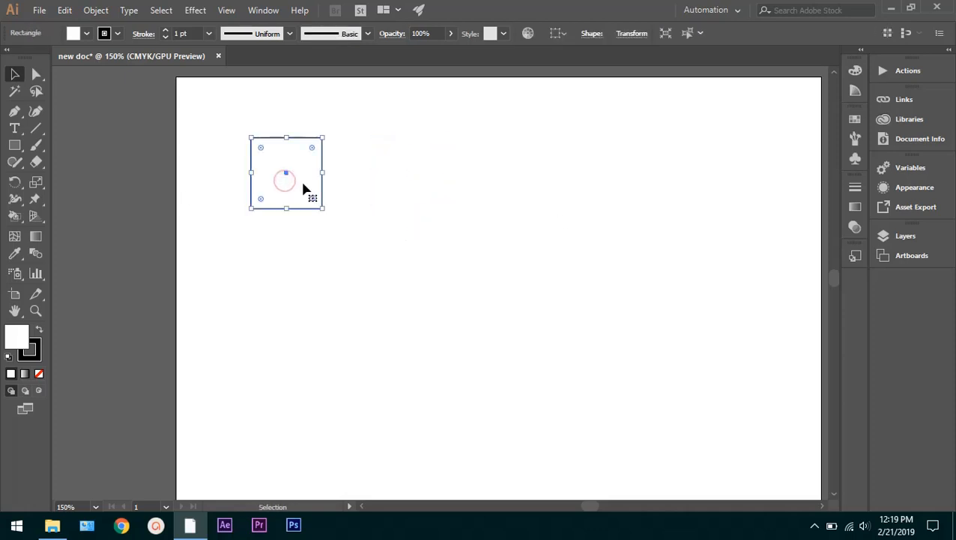
left_click_drag(303, 182, 303, 278)
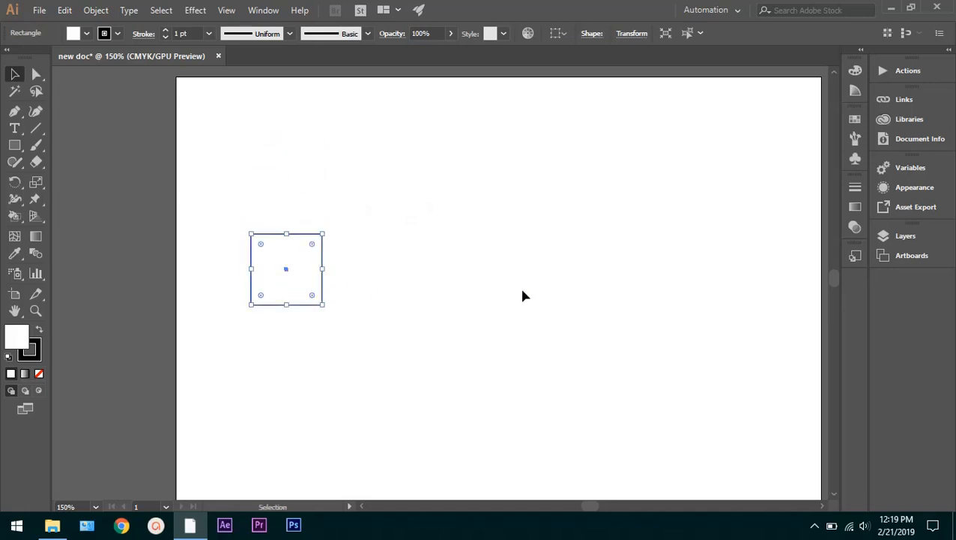
left_click_drag(303, 272, 398, 253)
left_click(501, 249)
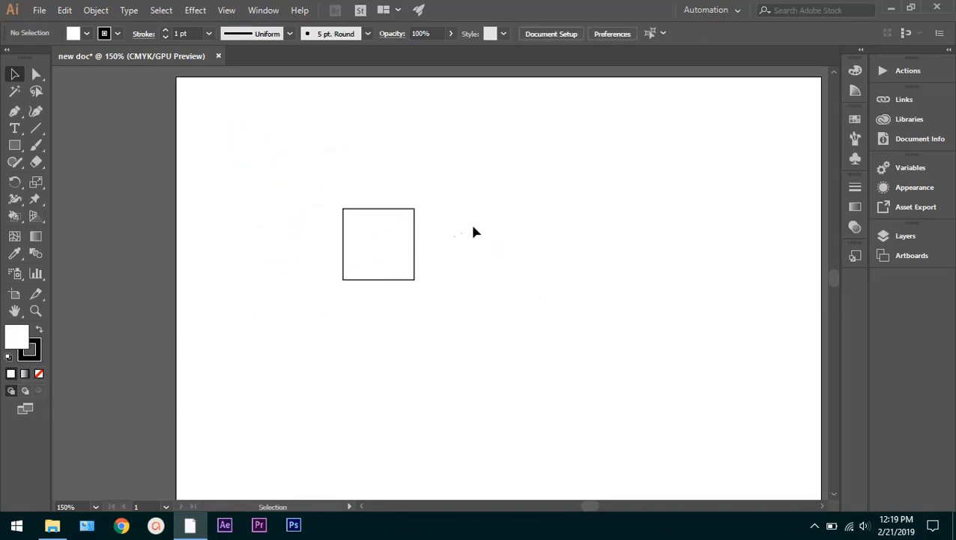
Repeat the square's last diagonal move twice with Transform Again.
left_click(389, 220)
key("ctrl+d")
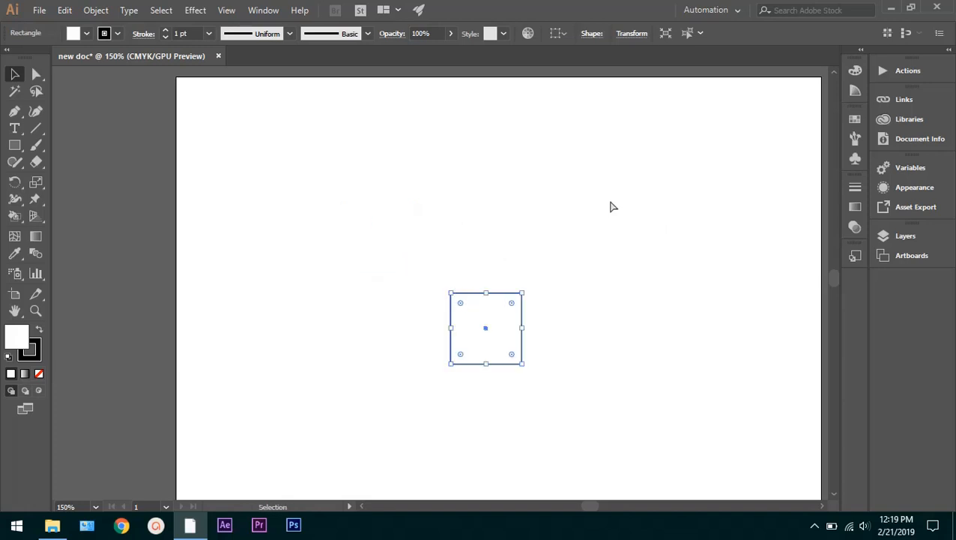
key("ctrl+d")
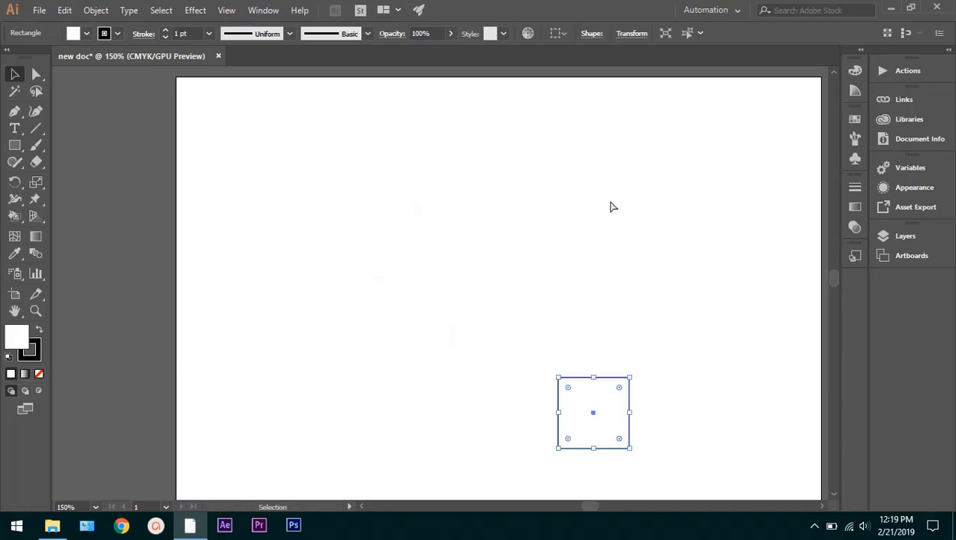
Undo the square's repeated moves until it is back in the artboard's upper-left area, and deselect it.
key("ctrl+z")
key("ctrl+z")
key("ctrl+z")
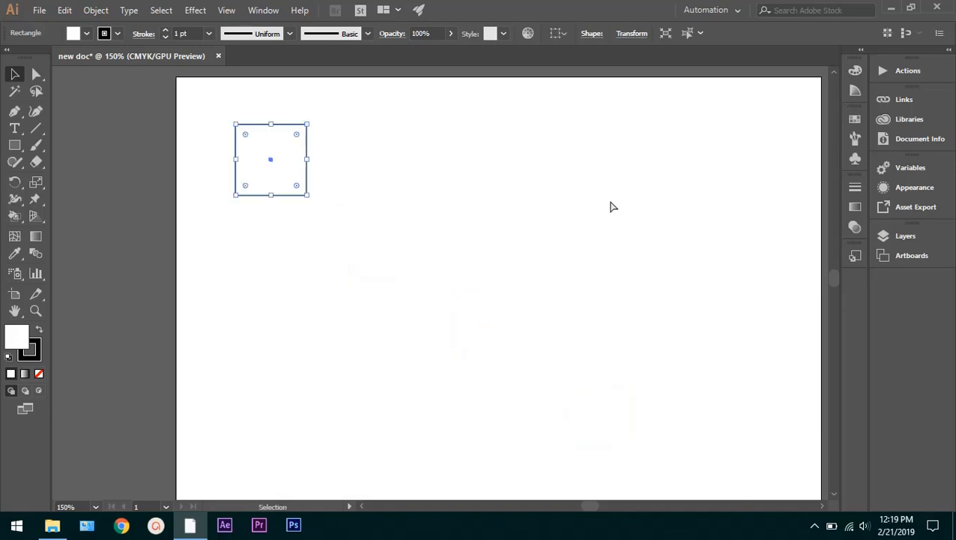
key("ctrl+z")
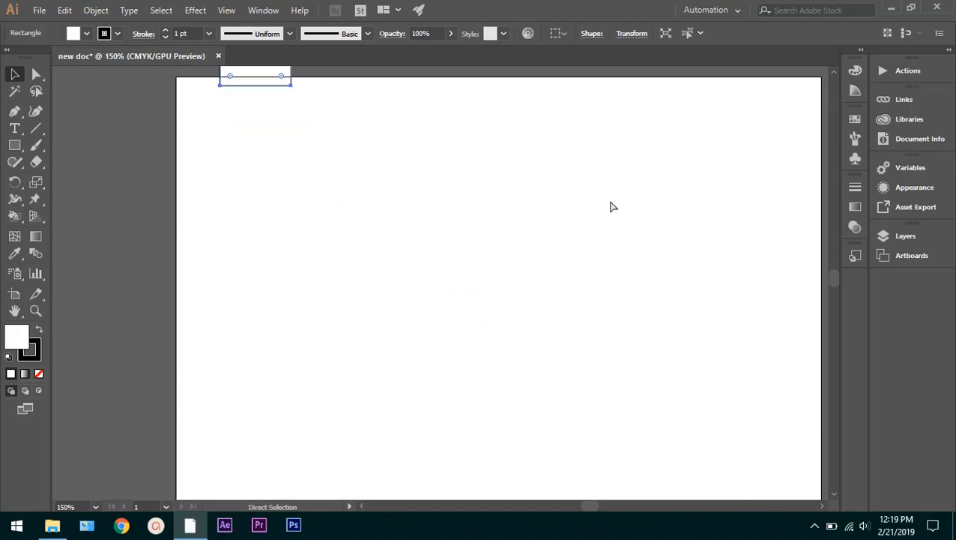
key("ctrl+shift+z")
left_click(387, 174)
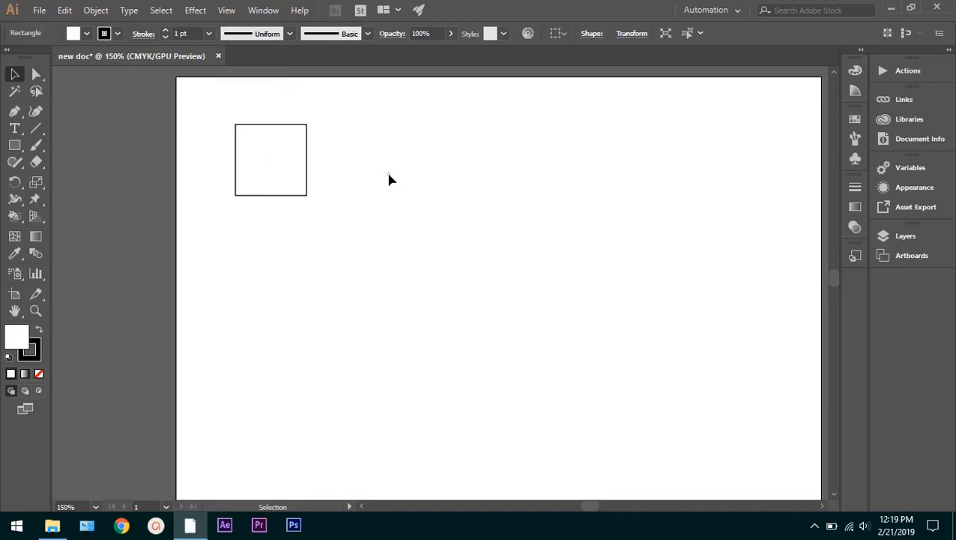
Move the square to the right and repeat that move four times with Transform Again.
left_click(274, 162)
left_click_drag(284, 162, 371, 156)
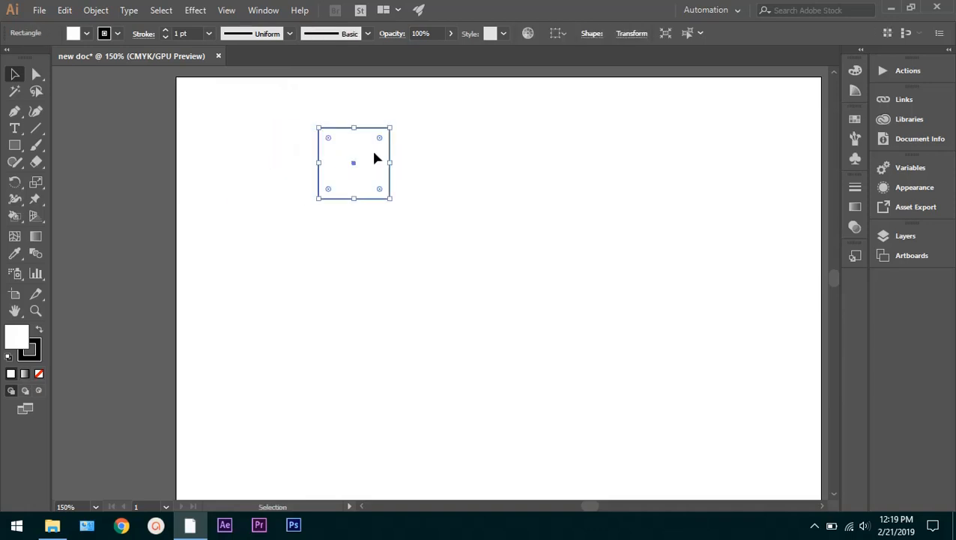
left_click(470, 144)
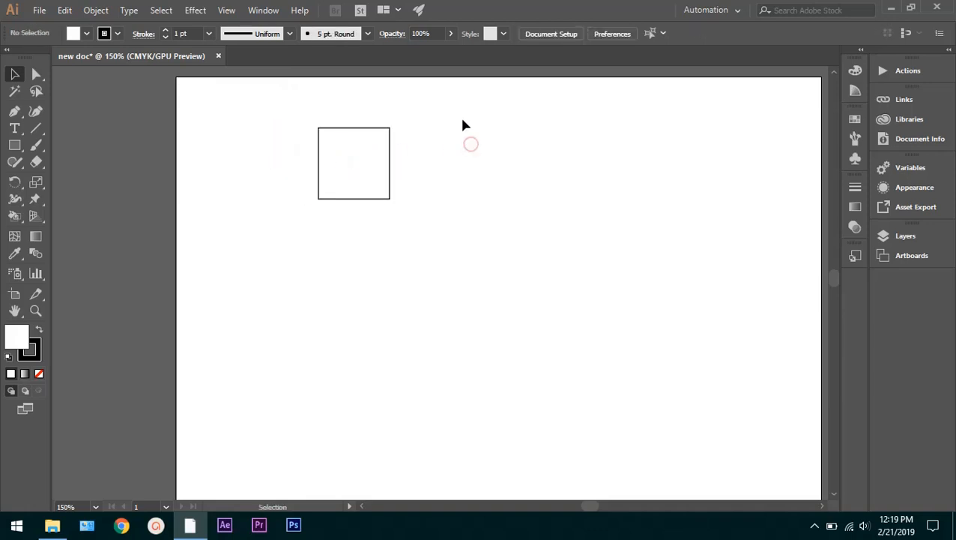
left_click(364, 154)
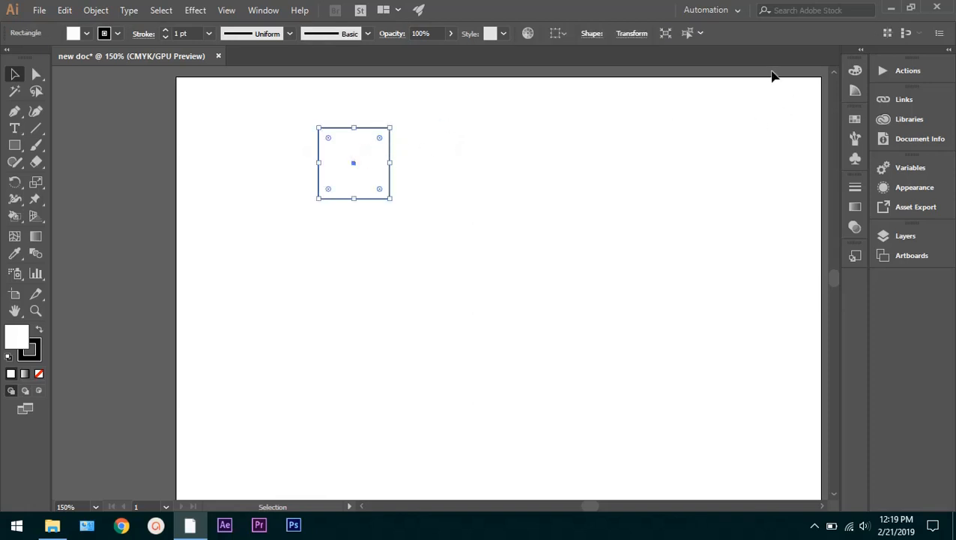
key("ctrl+d")
key("ctrl+d")
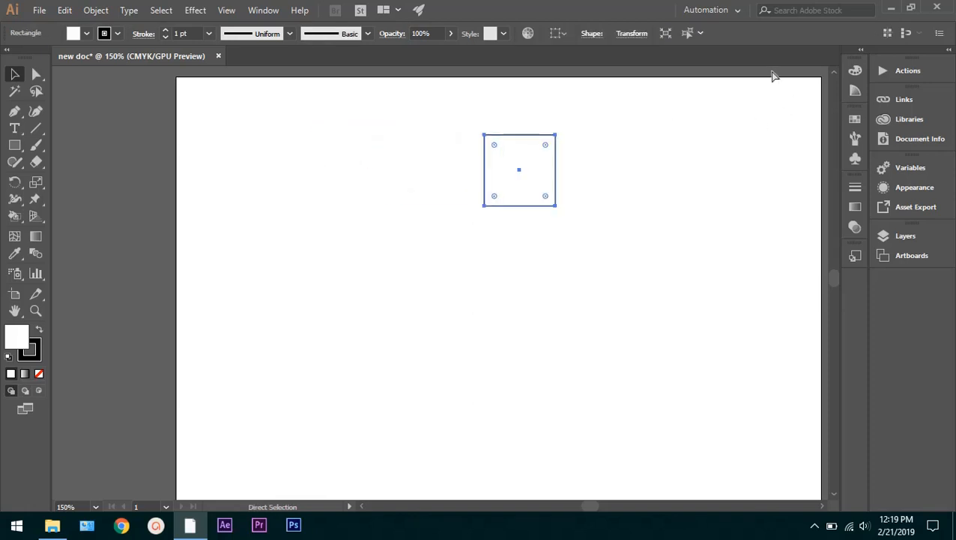
key("ctrl+d")
key("ctrl+d")
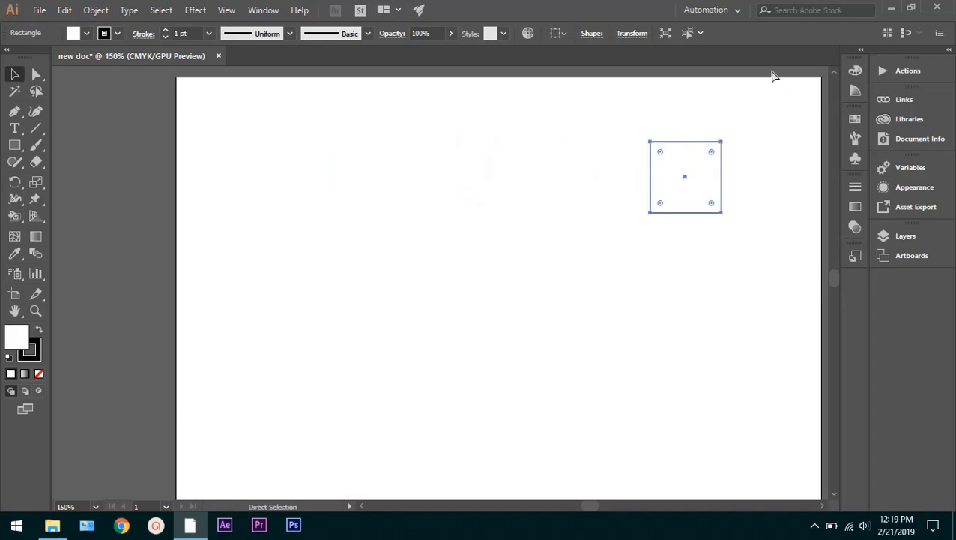
Undo the rightward move and all its repeats, and deselect the square.
key("ctrl+z")
key("ctrl+z")
key("ctrl+z")
key("ctrl+z")
key("ctrl+z")
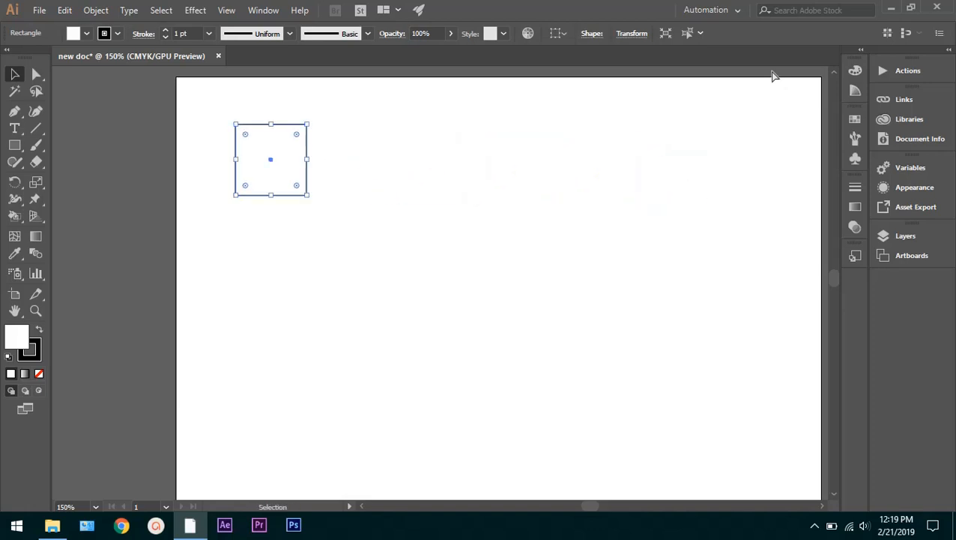
left_click(412, 180)
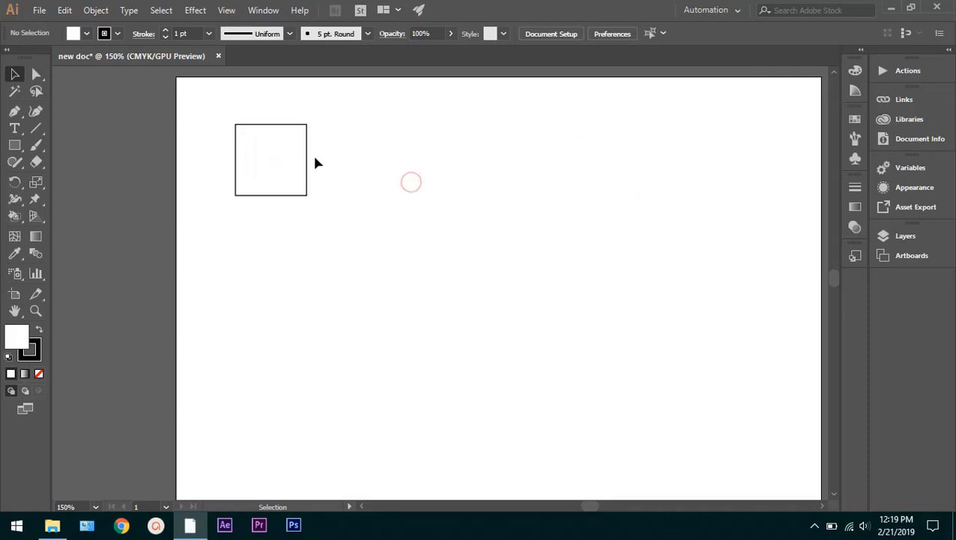
Move the square closer to the artboard's upper-left corner and scale it down proportionally to about three quarters of its size.
left_click_drag(277, 133, 255, 116)
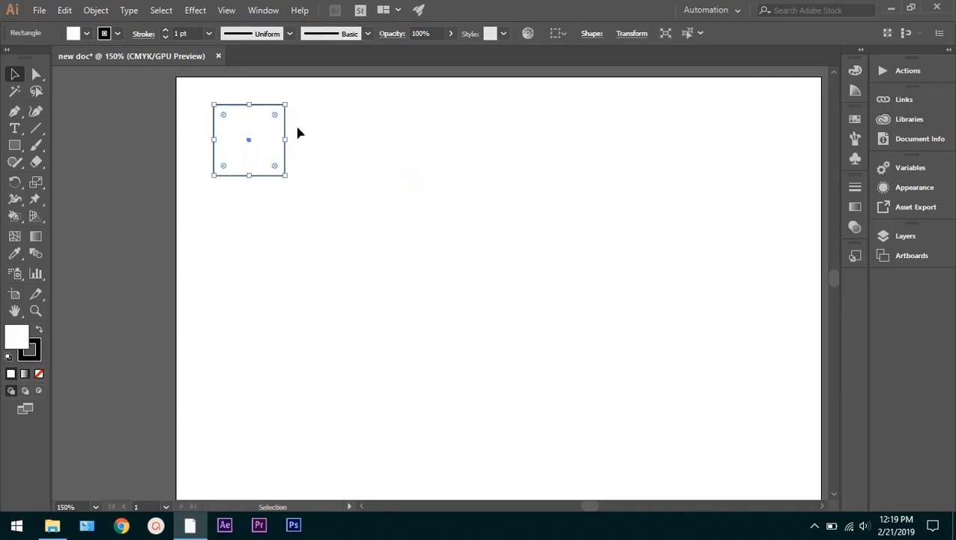
scroll(352, 132, "down", 1)
scroll(330, 128, "up", 1)
scroll(327, 128, "down", 1)
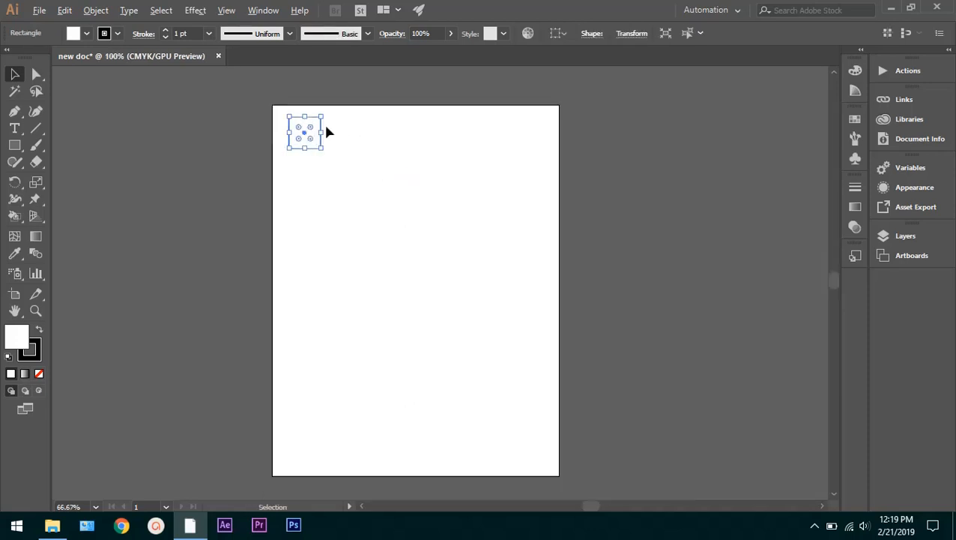
left_click_drag(321, 117, 313, 125)
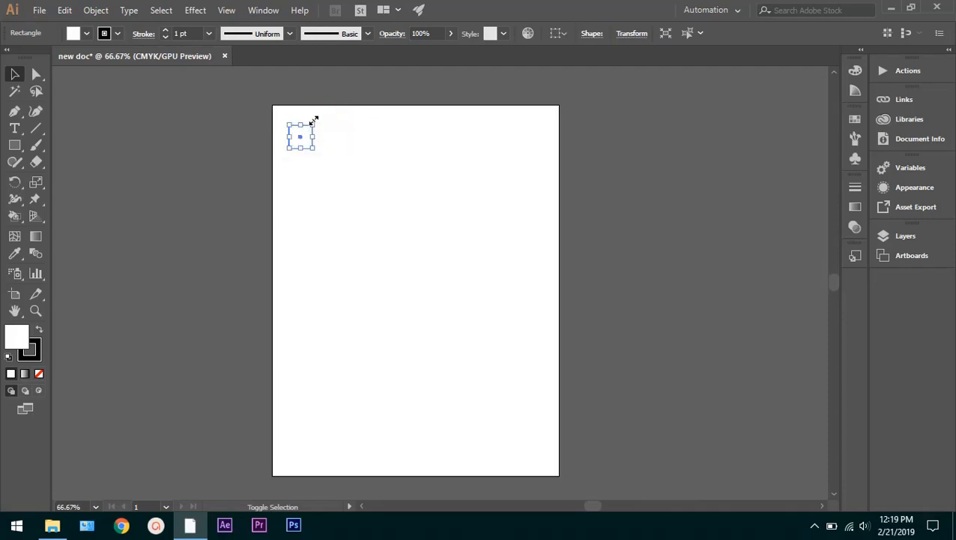
left_click(360, 119)
Duplicate the small square straight down and repeat the copy with both squares selected to form a column of three.
left_click(301, 137)
left_click_drag(307, 140, 306, 176)
left_click(330, 165)
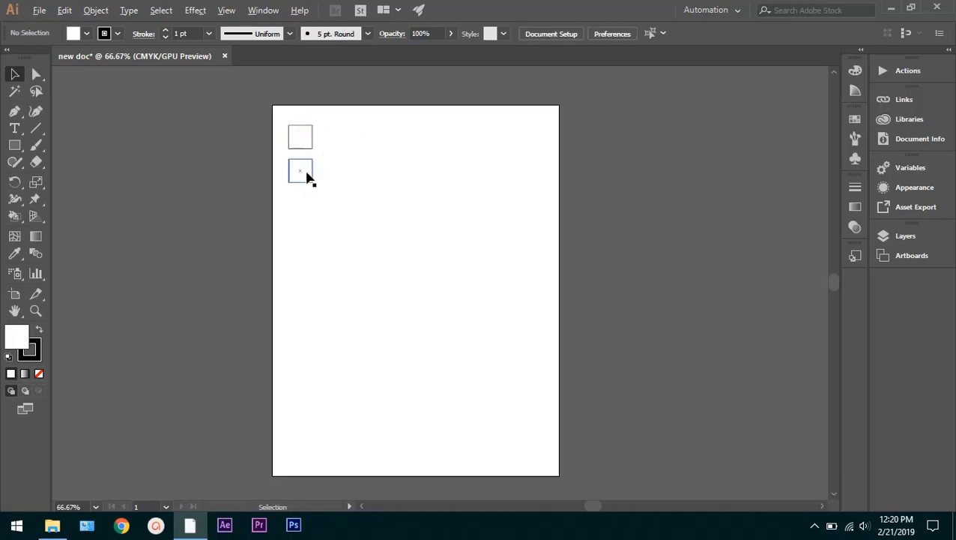
left_click_drag(333, 117, 290, 194)
key("ctrl+d")
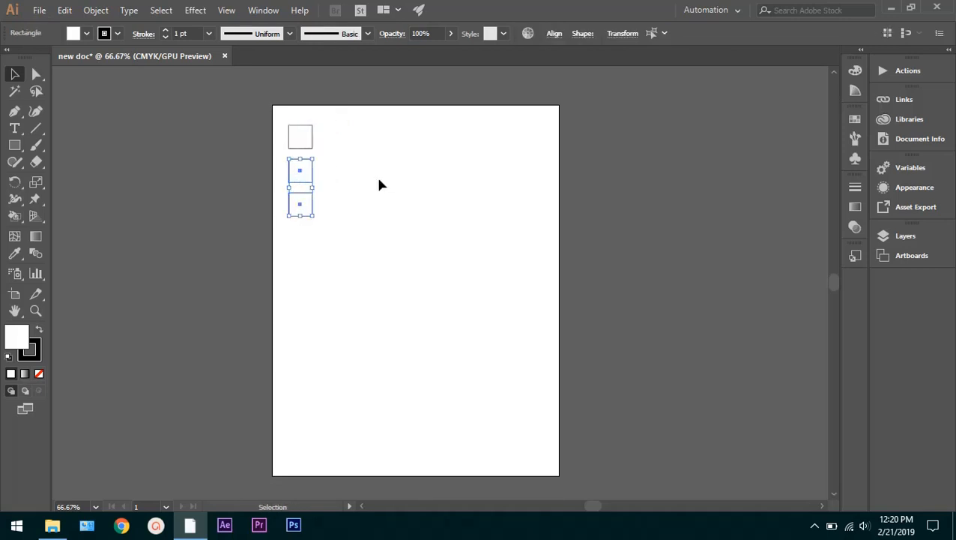
left_click(374, 183)
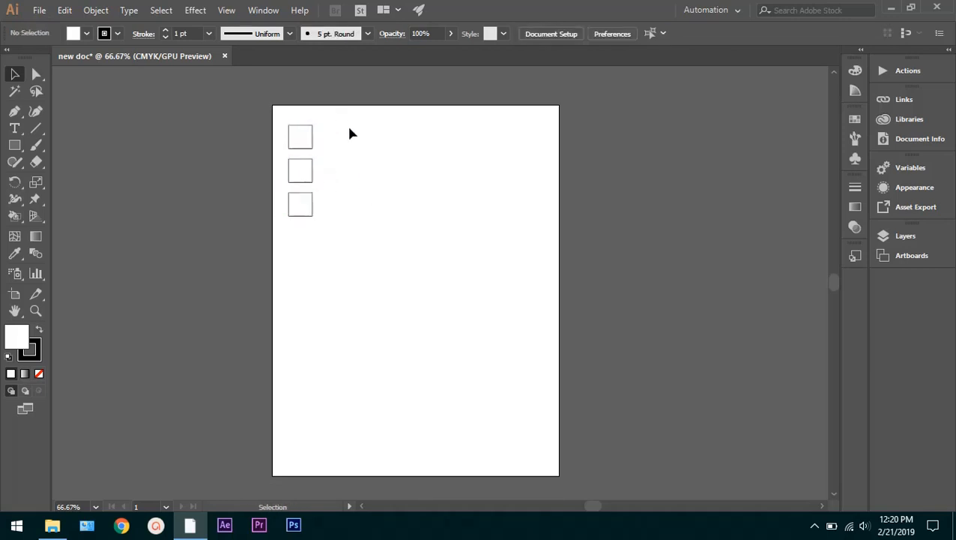
Select the three squares and repeat the downward copy with Transform Again until the column has ten squares.
left_click_drag(347, 125, 291, 227)
key("ctrl+d")
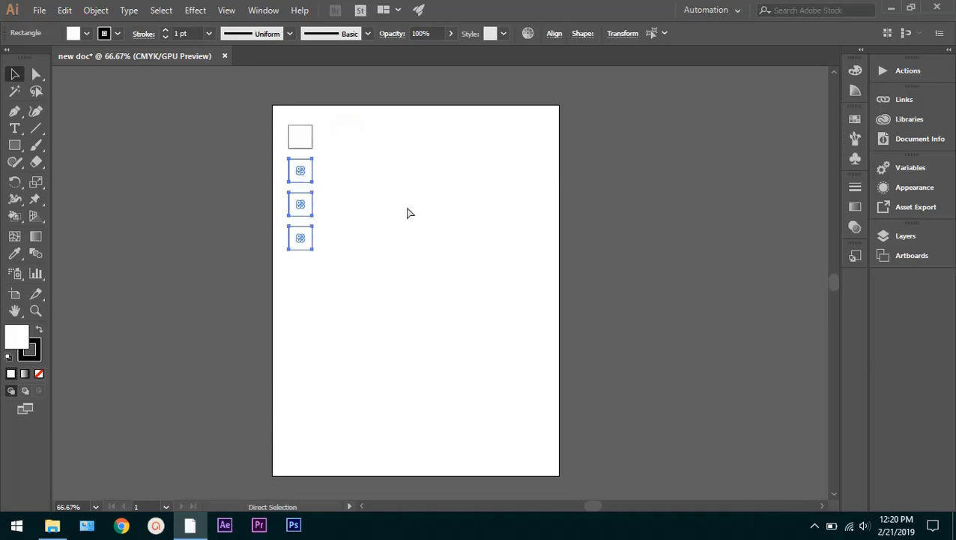
key("ctrl+d")
key("ctrl+d")
key("ctrl+d")
key("ctrl+d")
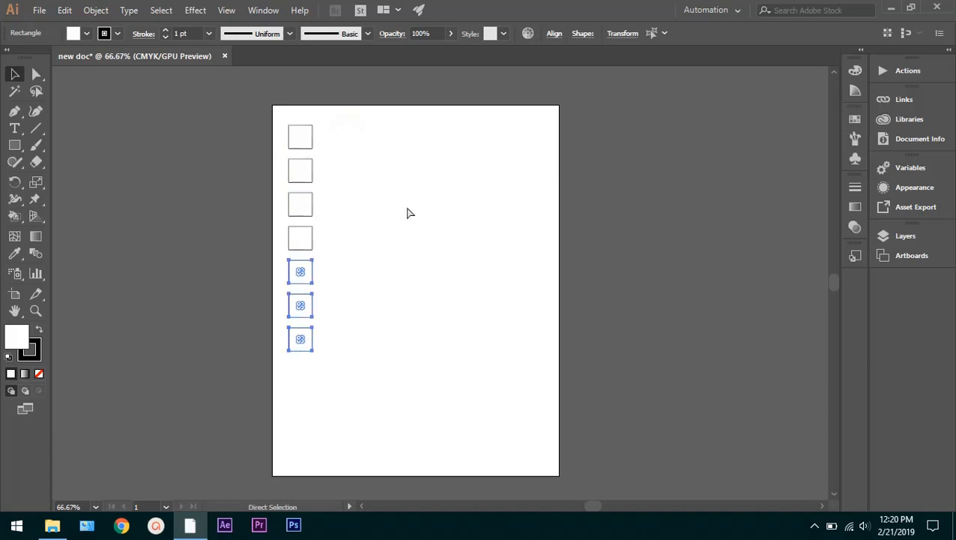
key("ctrl+d")
key("ctrl+d")
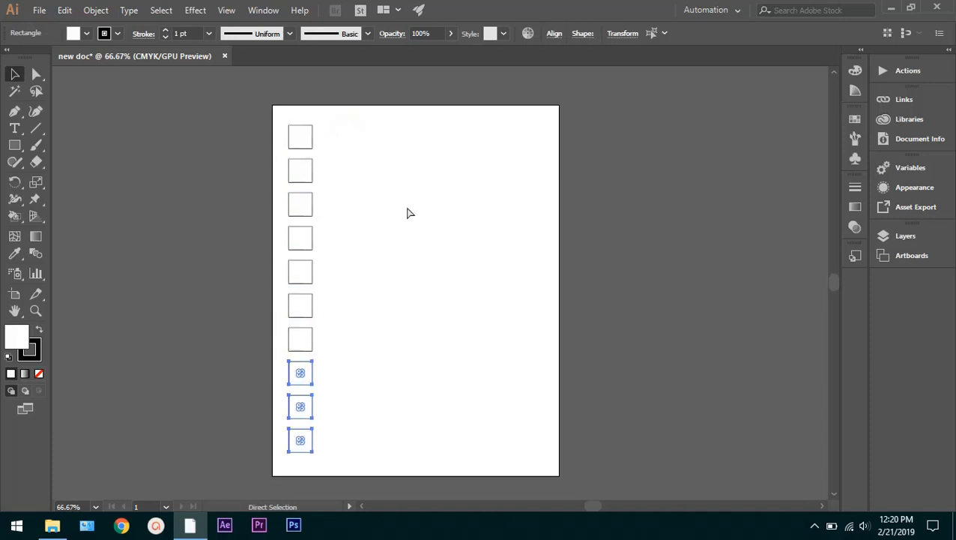
left_click(402, 220)
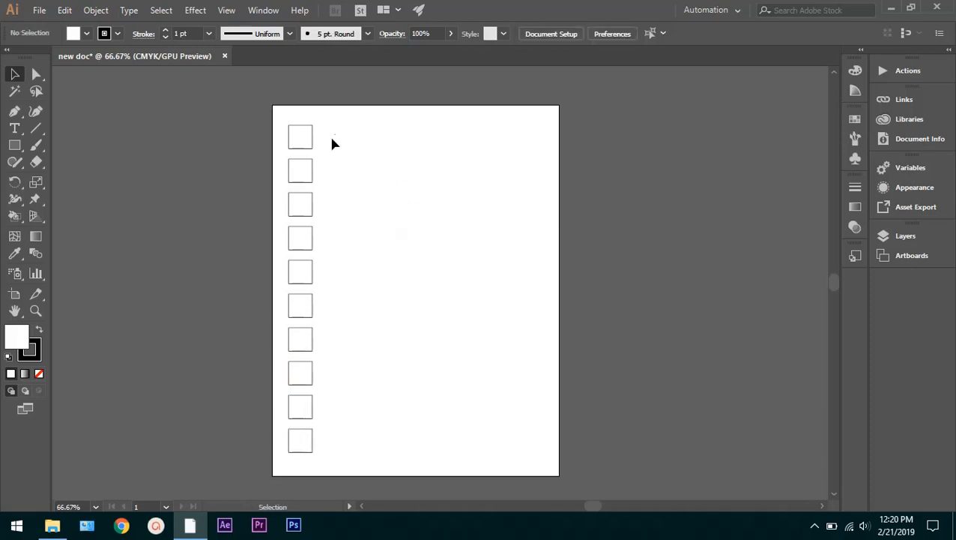
Select the whole column of squares and duplicate it straight to the right as a second column.
left_click_drag(350, 121, 284, 257)
left_click_drag(274, 436, 277, 463)
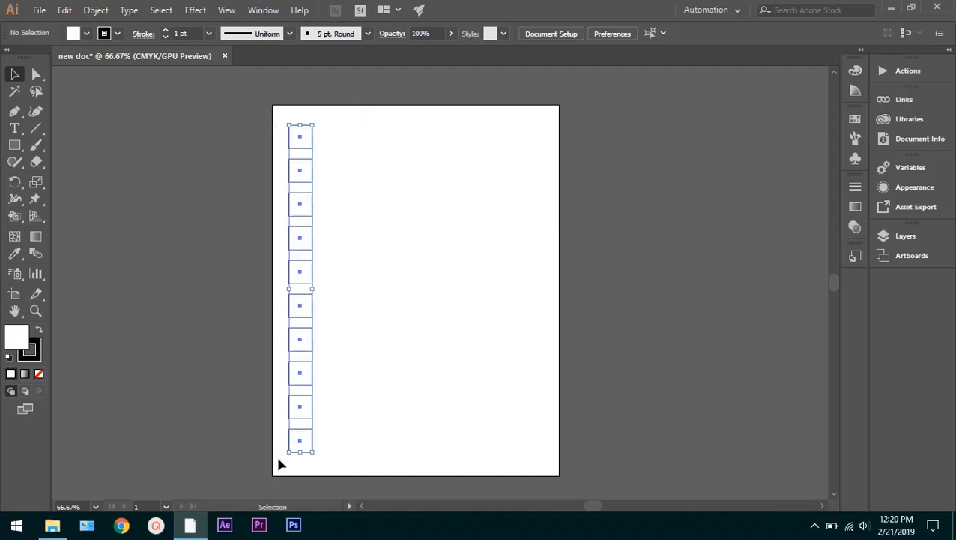
left_click(307, 308, "shift")
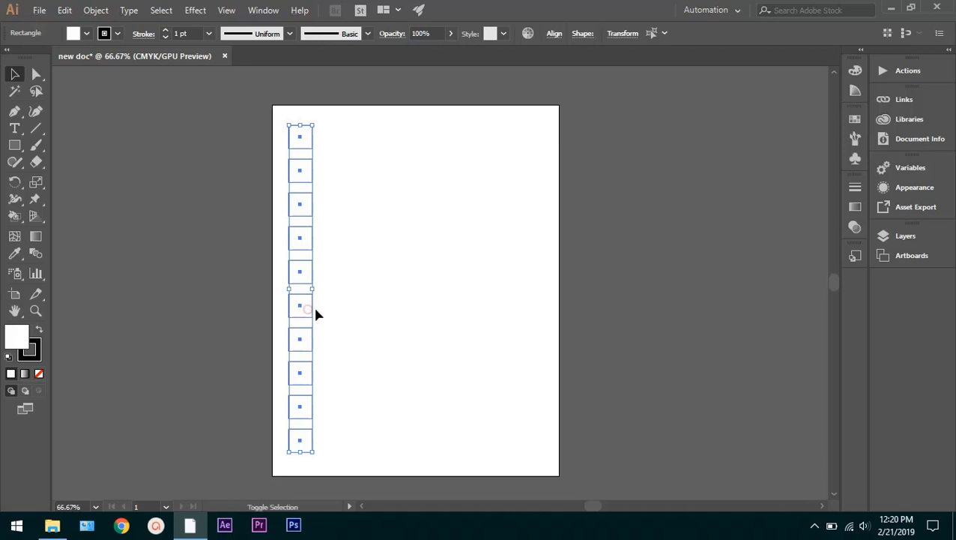
left_click_drag(305, 311, 317, 310)
key("ctrl+z")
left_click_drag(348, 131, 279, 459)
left_click_drag(307, 316, 346, 308)
left_click(425, 286)
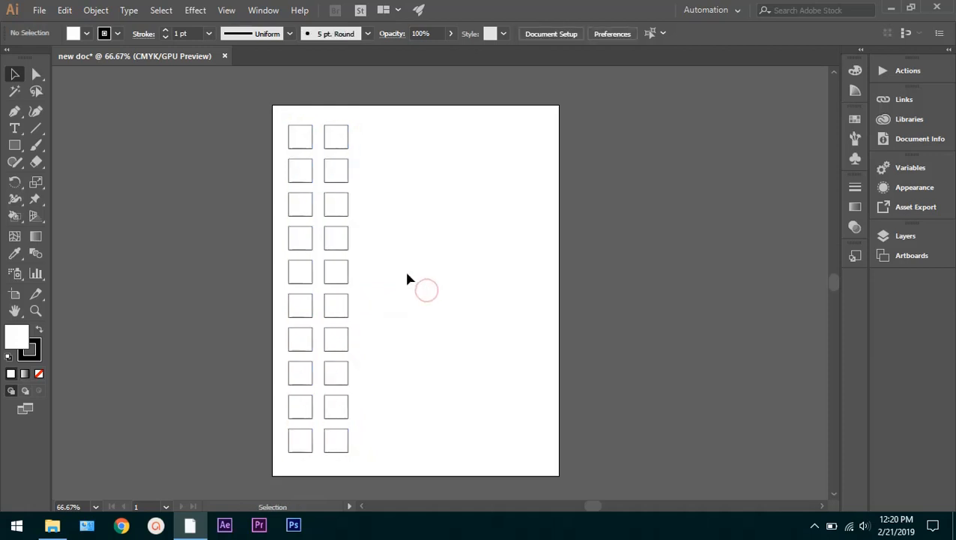
Select the second column and repeat its copy with Transform Again until seven columns fill the artboard, undoing any excess column.
left_click_drag(384, 124, 330, 485)
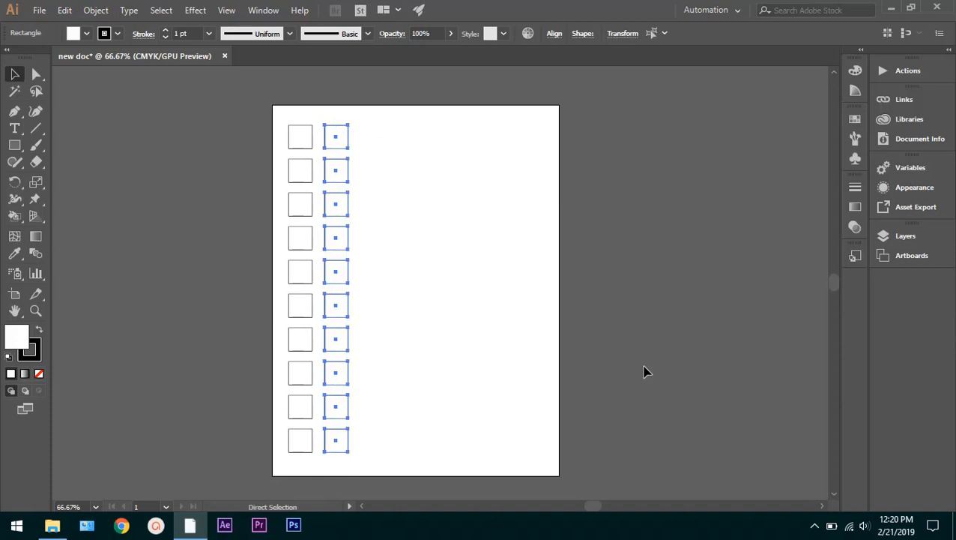
key("ctrl+d")
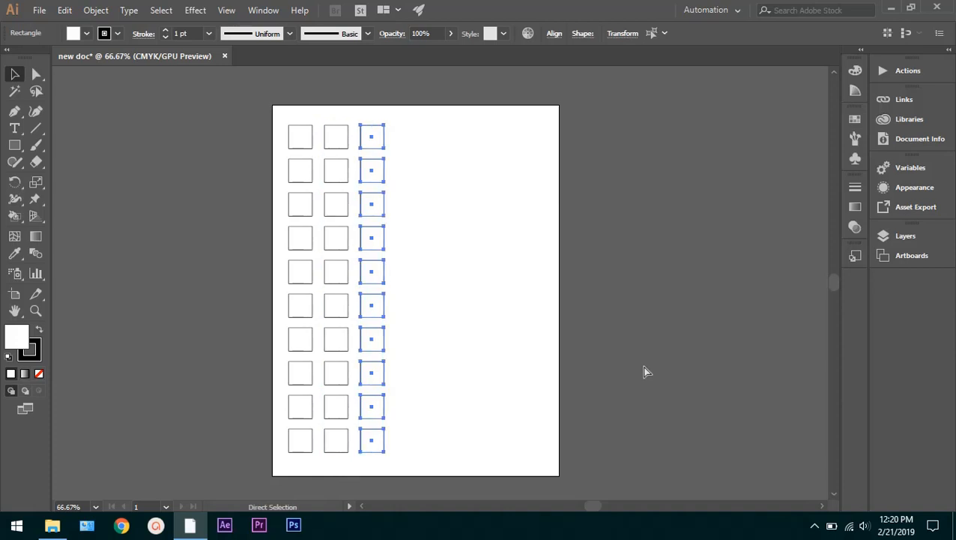
key("ctrl+d")
key("ctrl+d")
key("ctrl+d")
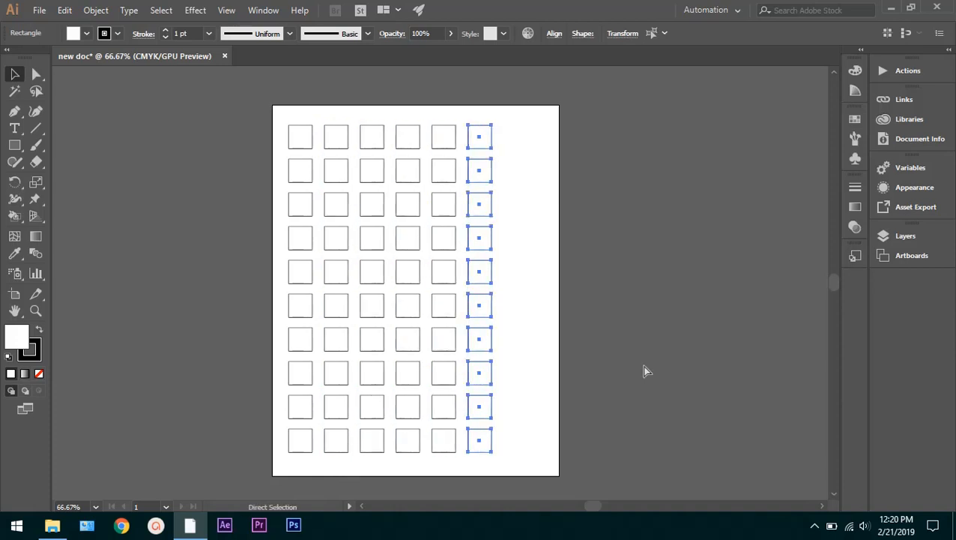
key("ctrl+d")
key("ctrl+d")
key("ctrl+z")
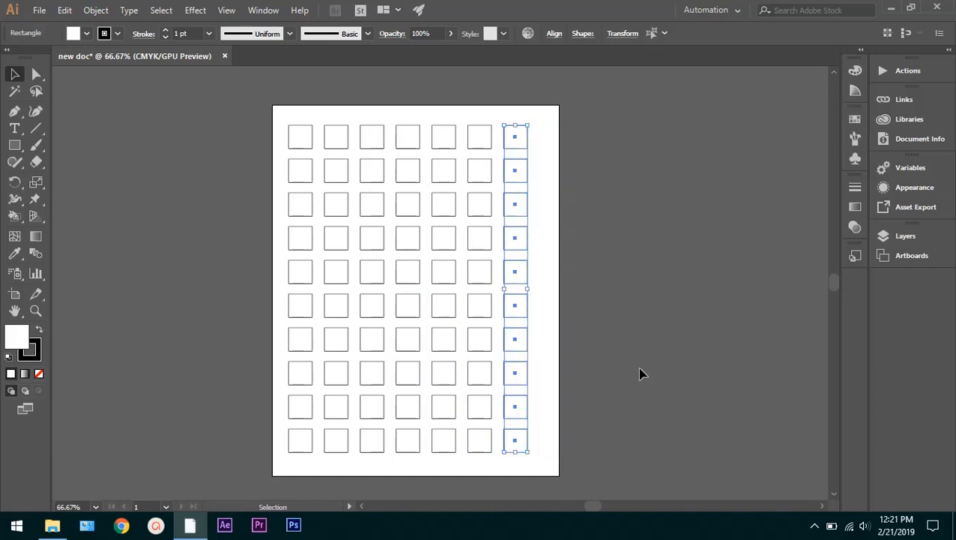
left_click(536, 286)
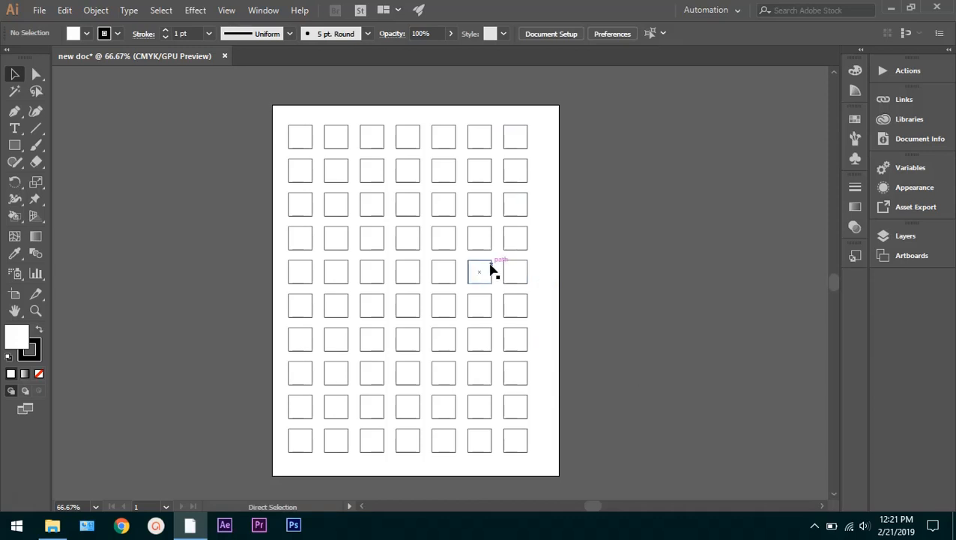
Undo all the column copies until only the first column of squares is left, and deselect it.
key("ctrl+z")
key("ctrl+z")
key("ctrl+z")
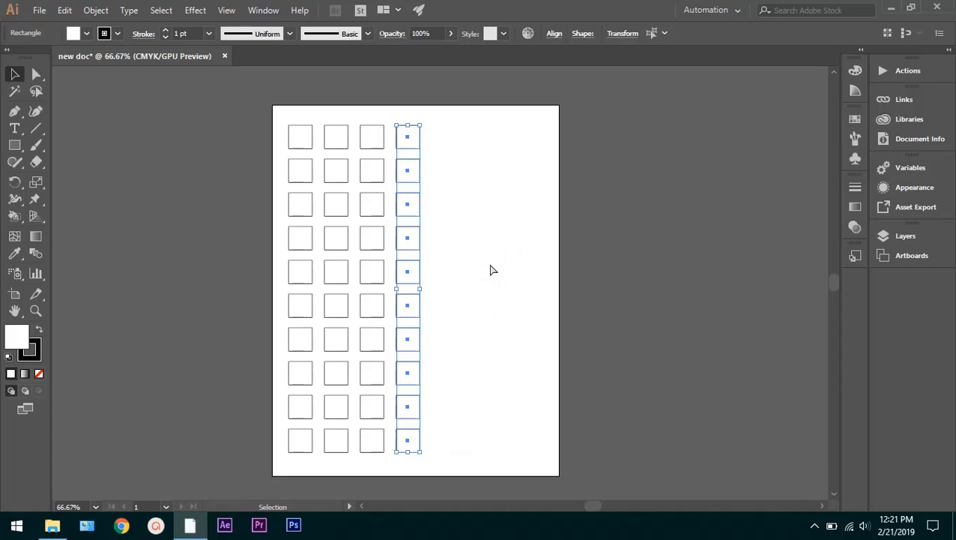
key("ctrl+z")
key("ctrl+z")
key("ctrl+z")
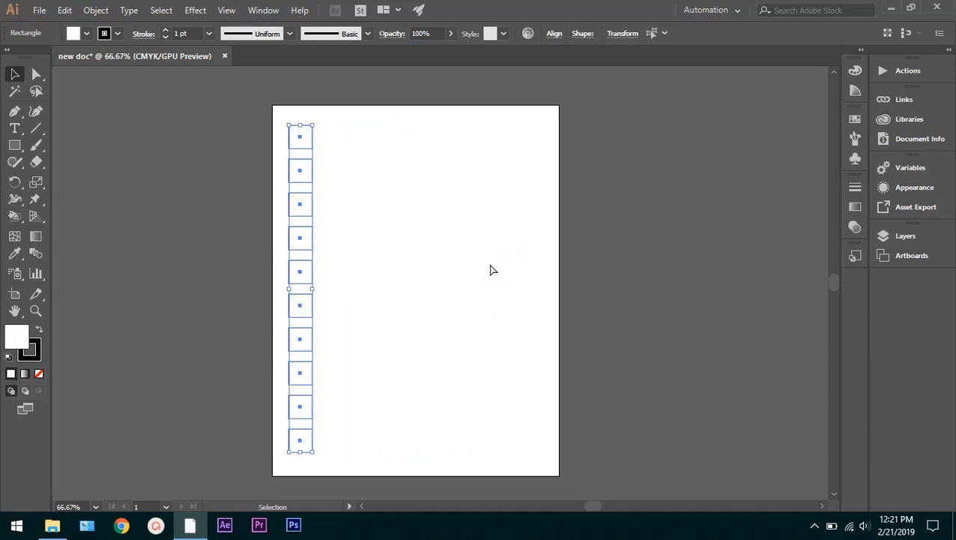
left_click(438, 228)
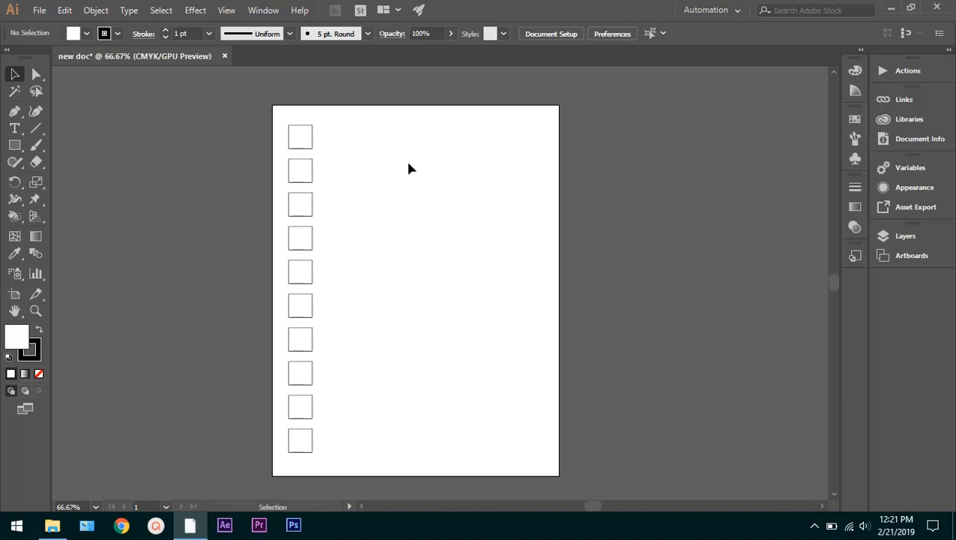
Delete the top two squares of the column, undo the deletion and deselect them.
left_click_drag(356, 140, 278, 173)
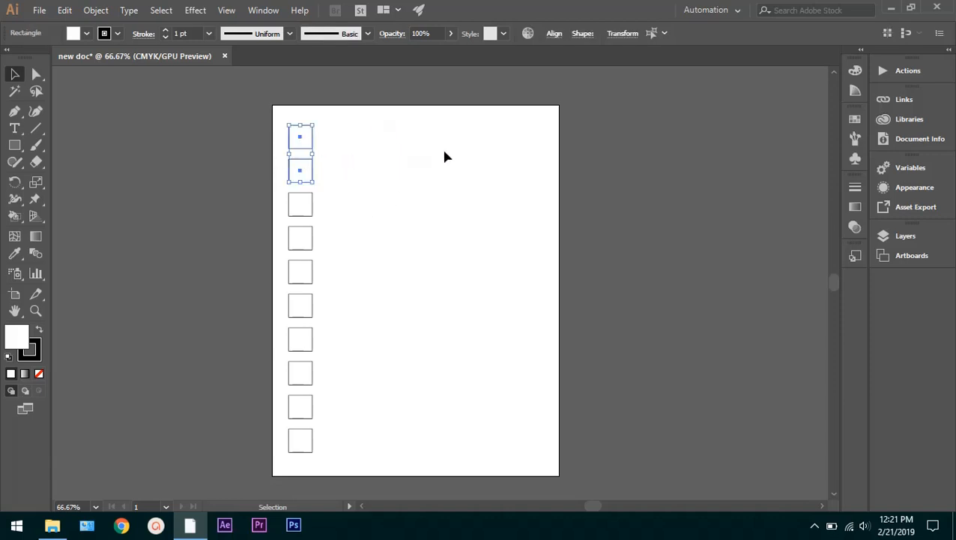
key("Delete")
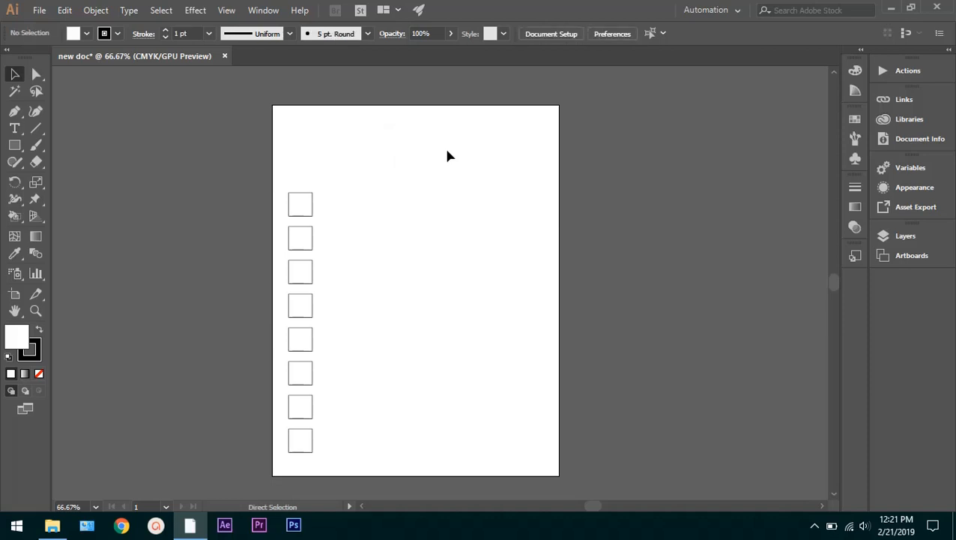
key("ctrl+z")
left_click(447, 166)
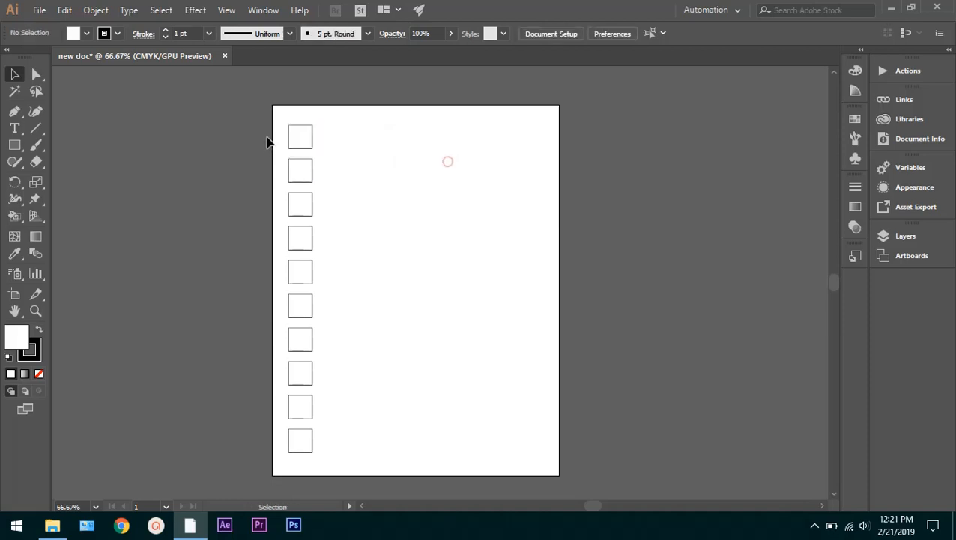
Try selecting the top, fifth and fourth squares of the column one at a time, and clear the selection.
left_click_drag(355, 129, 279, 146)
left_click_drag(371, 273, 275, 274)
left_click_drag(333, 263, 288, 266)
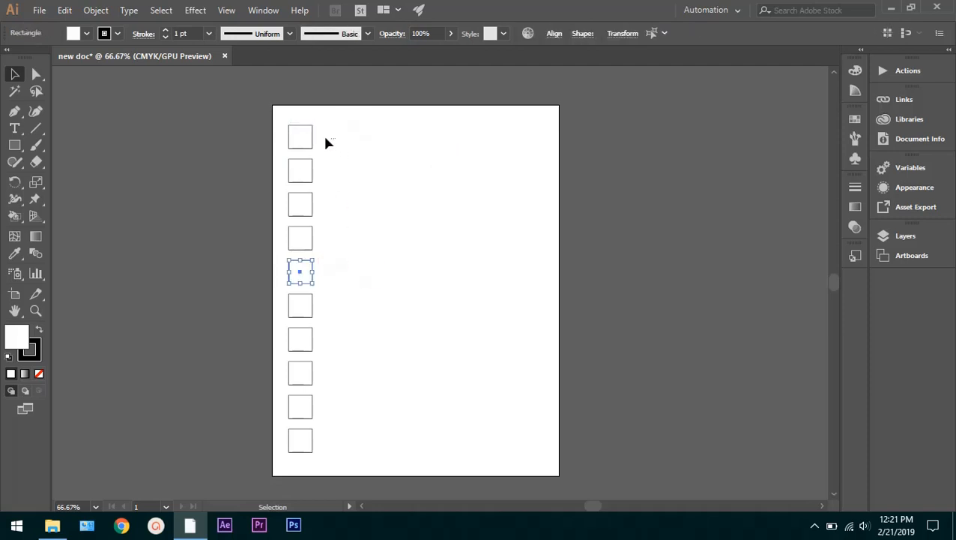
left_click_drag(333, 137, 271, 132)
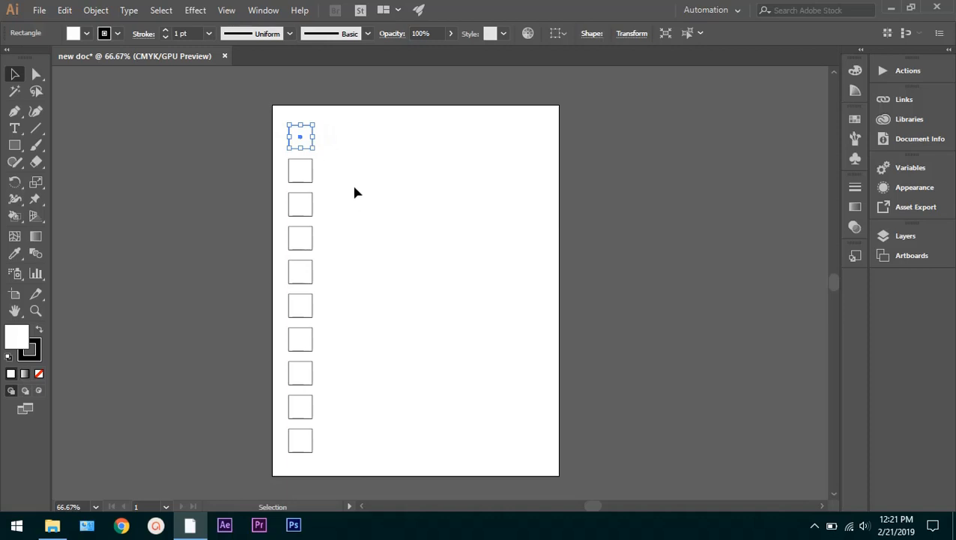
left_click_drag(352, 230, 285, 246)
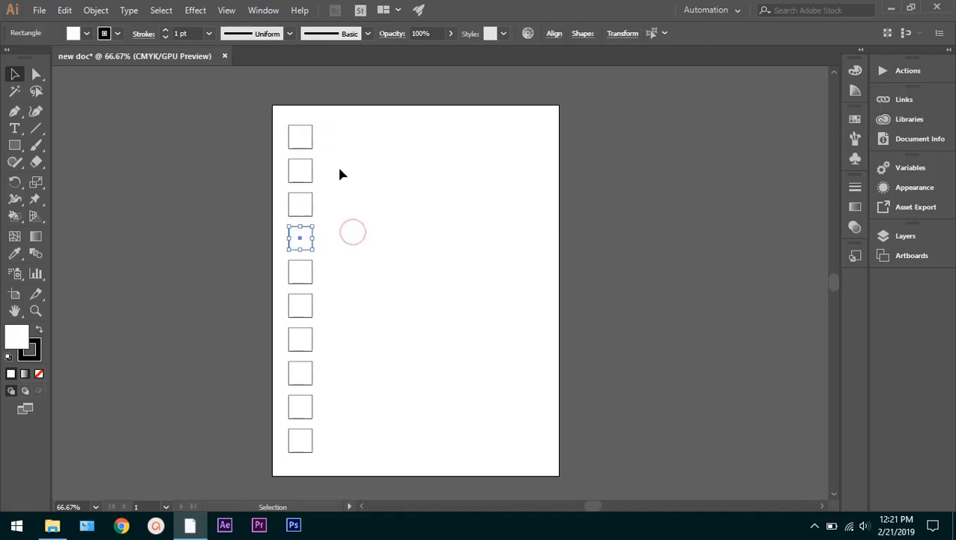
left_click_drag(366, 141, 297, 133)
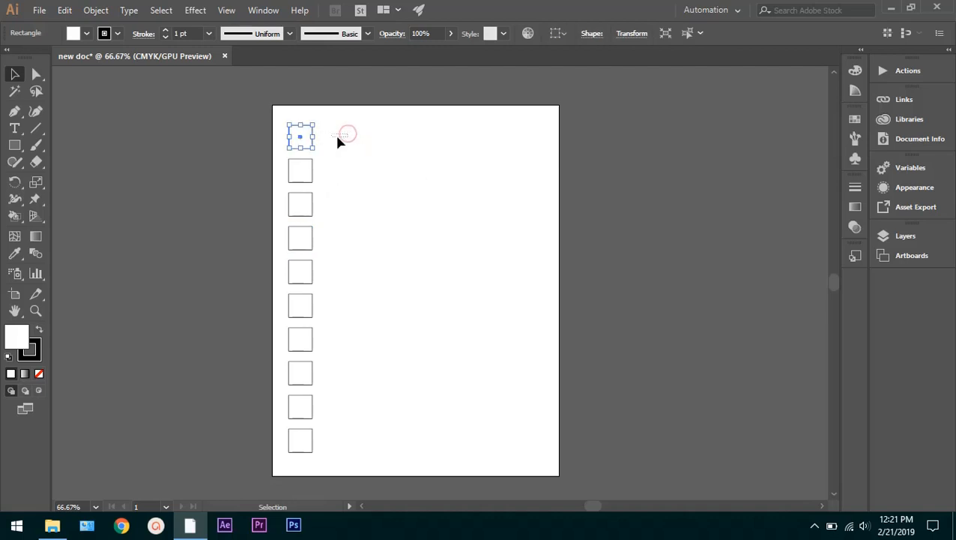
left_click(373, 151)
Select the first, fifth and eighth squares of the column together and delete them.
left_click_drag(360, 136, 296, 141)
left_click_drag(343, 276, 278, 274)
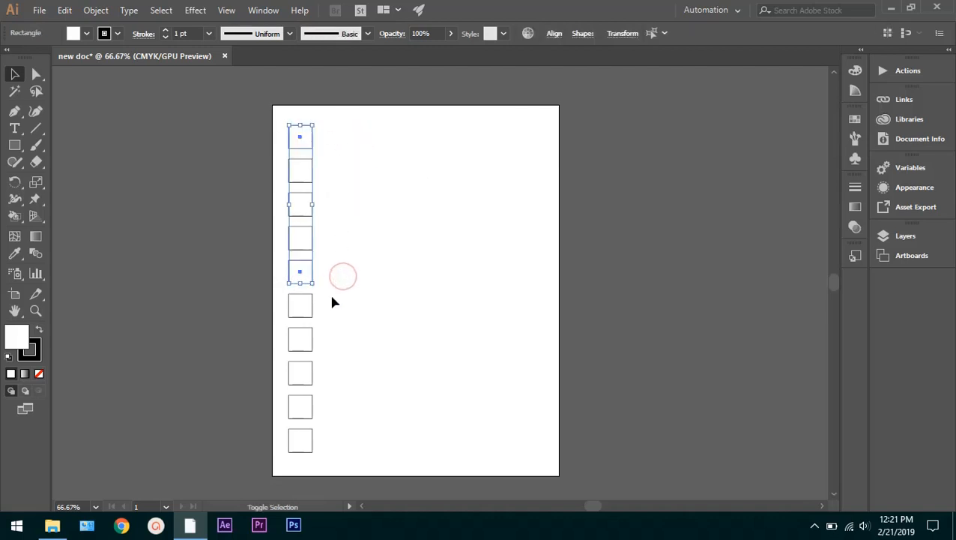
left_click_drag(344, 373, 273, 384)
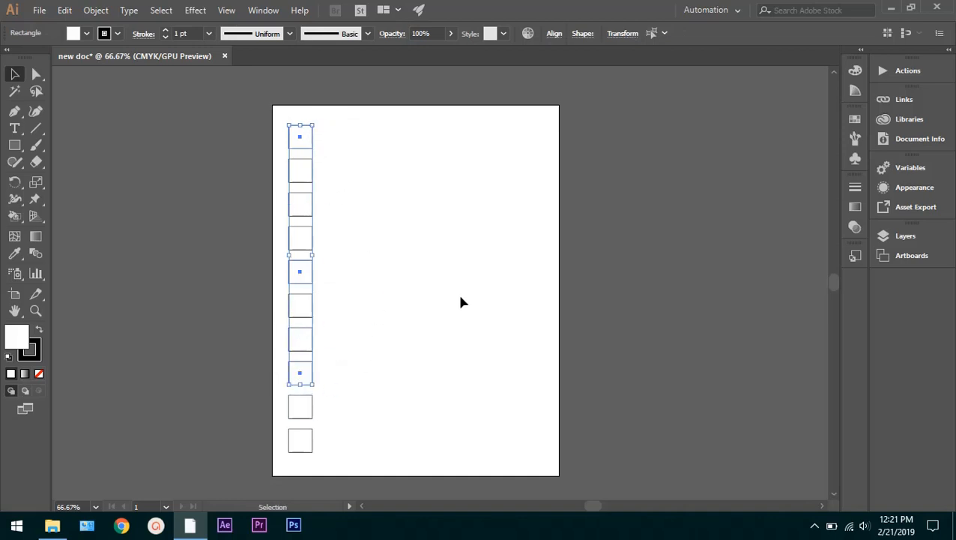
key("Delete")
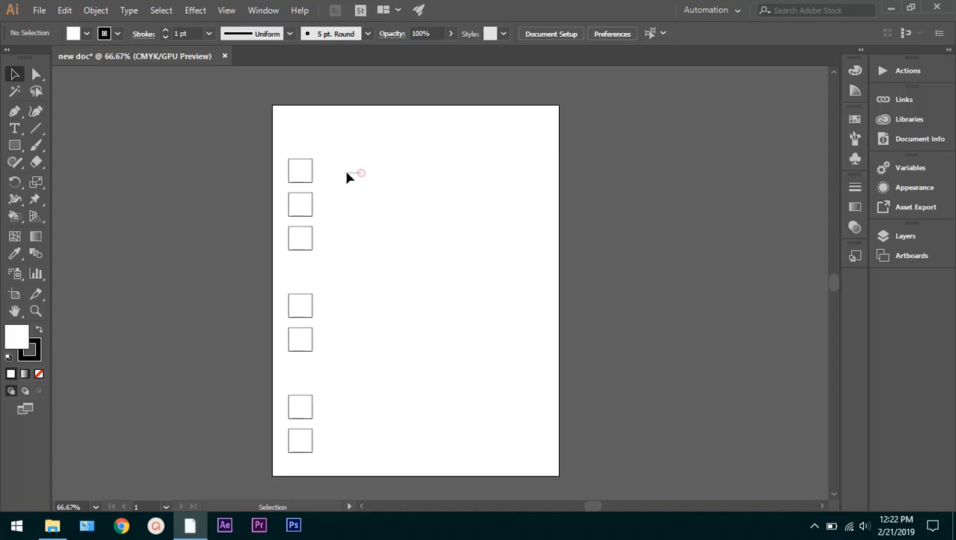
Delete the topmost and second-to-last remaining squares together, and delete all the squares still left on the artboard.
left_click(296, 172)
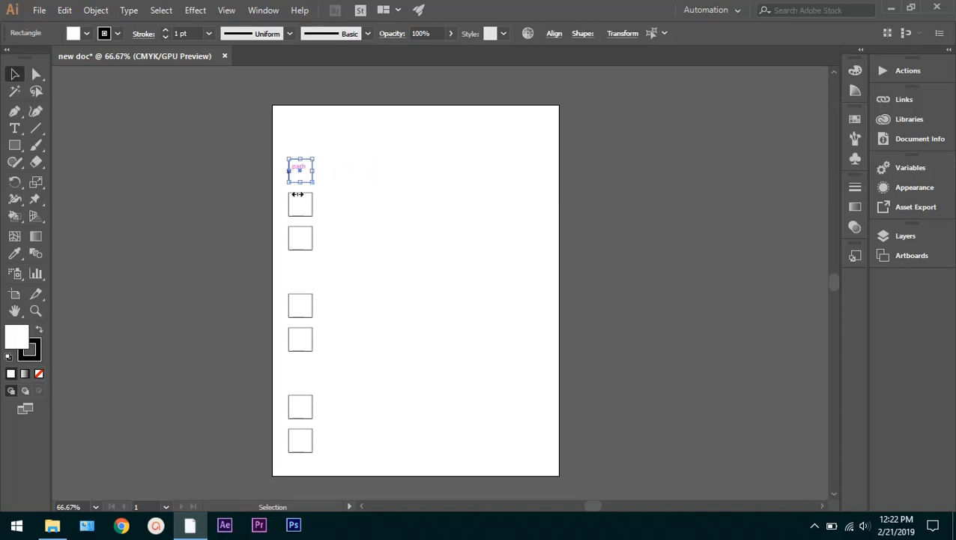
left_click(339, 299)
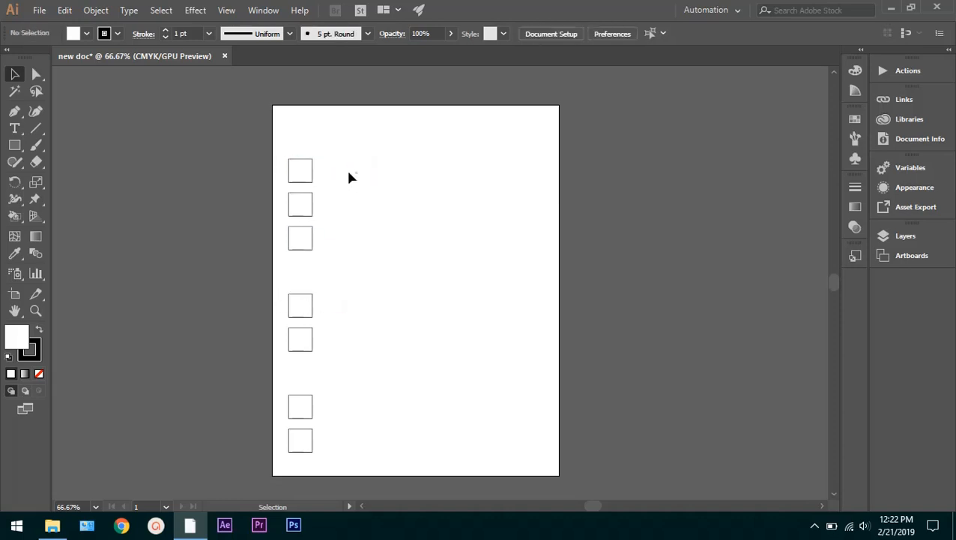
left_click_drag(348, 177, 275, 173)
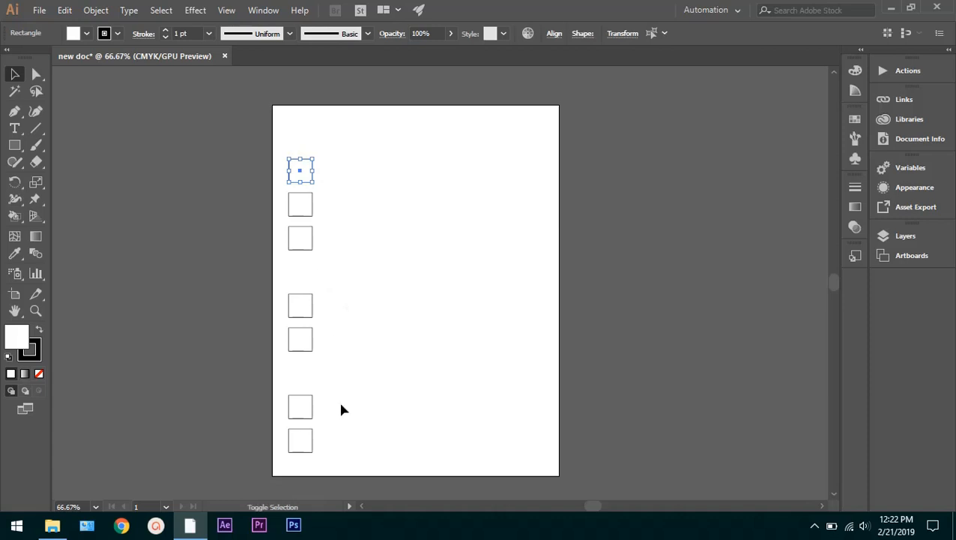
left_click_drag(348, 413, 284, 406, "shift")
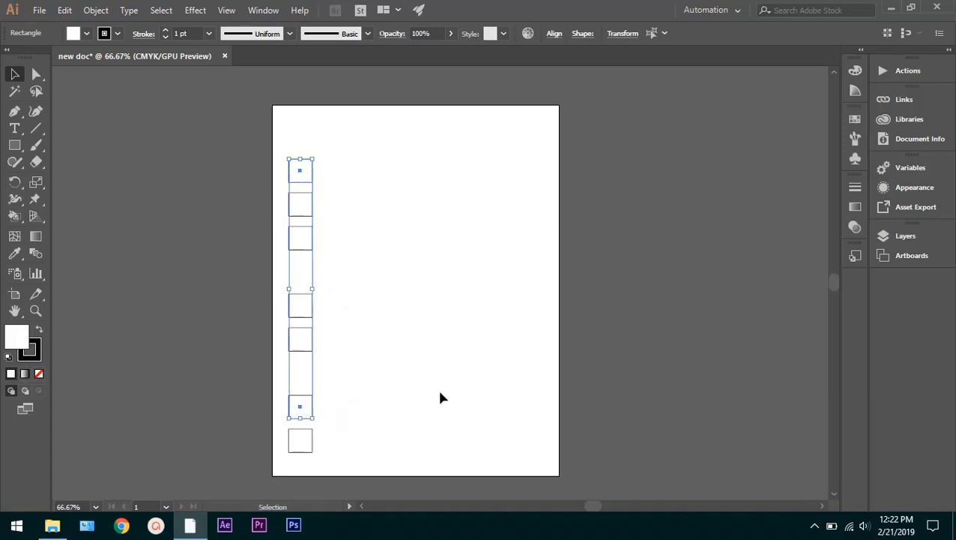
key("Delete")
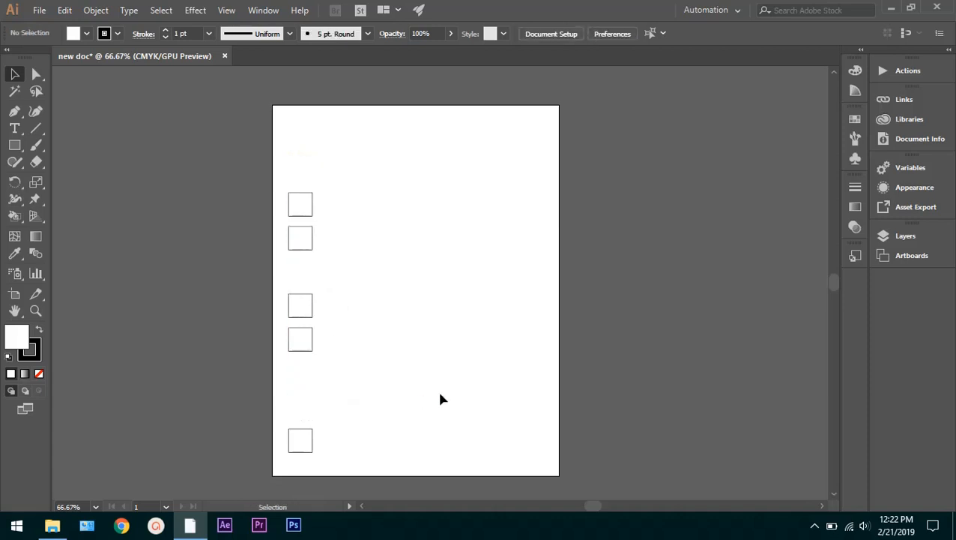
left_click_drag(345, 459, 285, 192)
key("Delete")
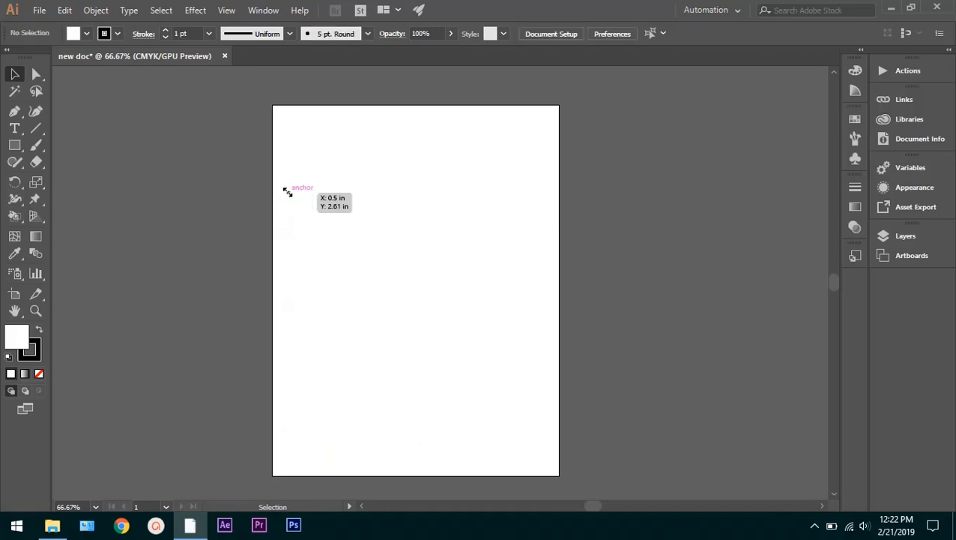
Draw a flat-topped hexagon about 1 in wide near the artboard's upper-left corner with the Polygon tool.
left_click(17, 148)
right_click(18, 152)
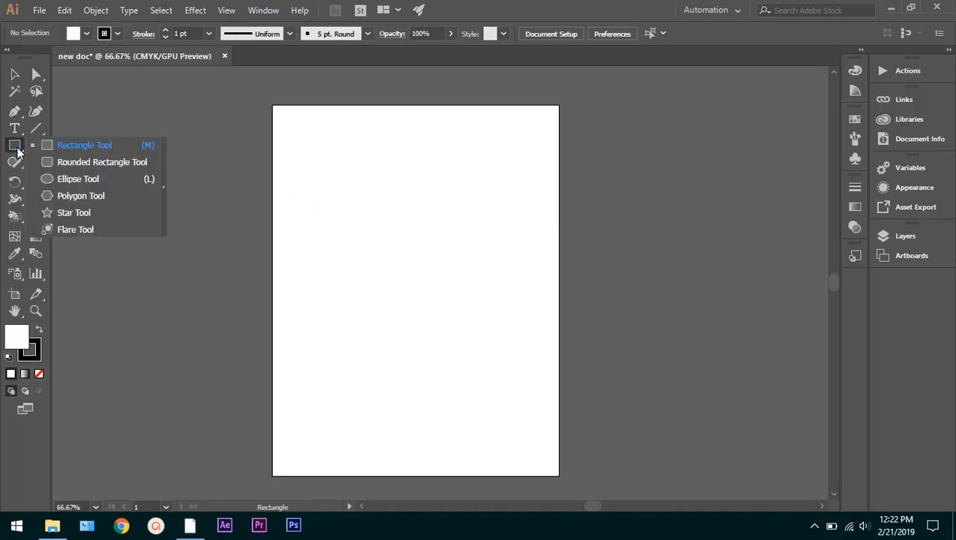
left_click(81, 196)
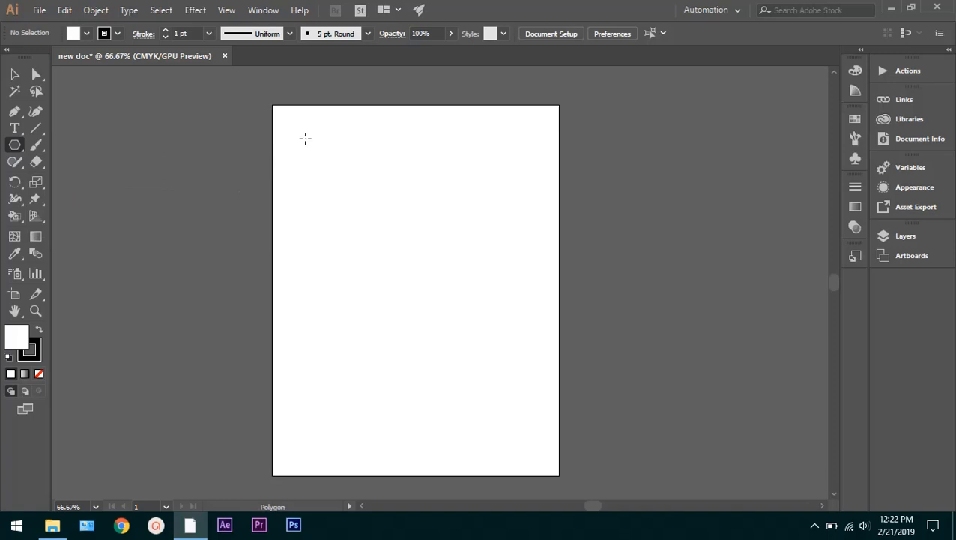
left_click_drag(305, 138, 331, 139)
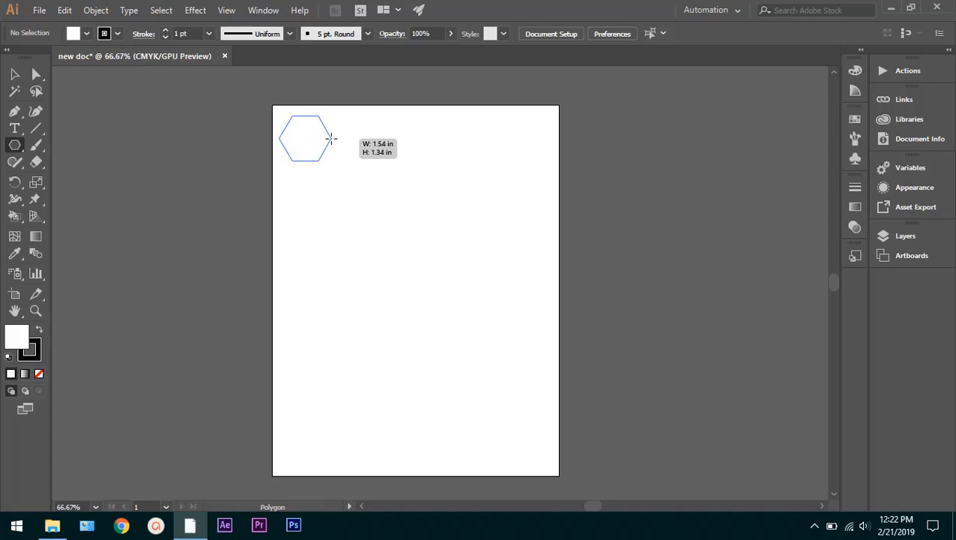
left_click_drag(331, 138, 320, 133)
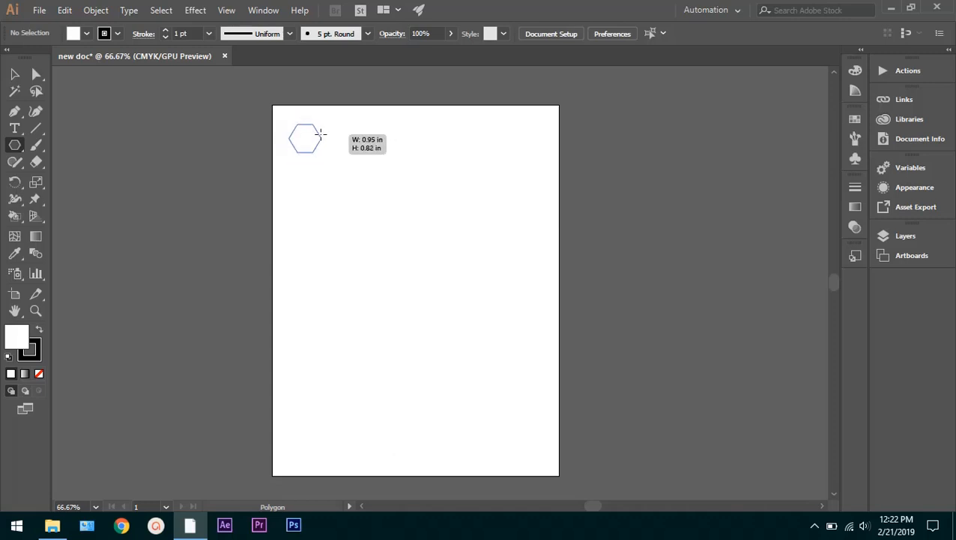
left_click_drag(320, 133, 325, 133)
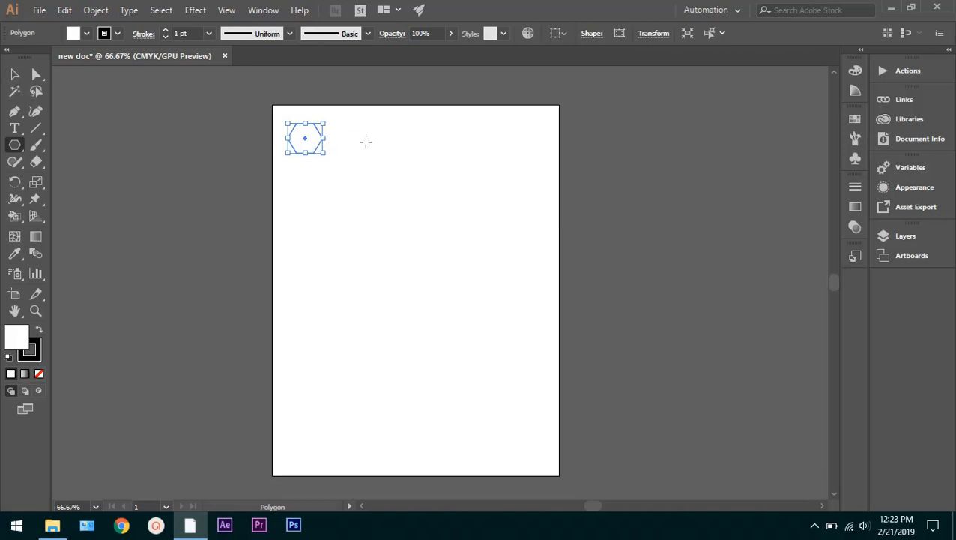
Duplicate the hexagon about 1.1 in straight down with a small gap between the two, and deselect it.
key("v")
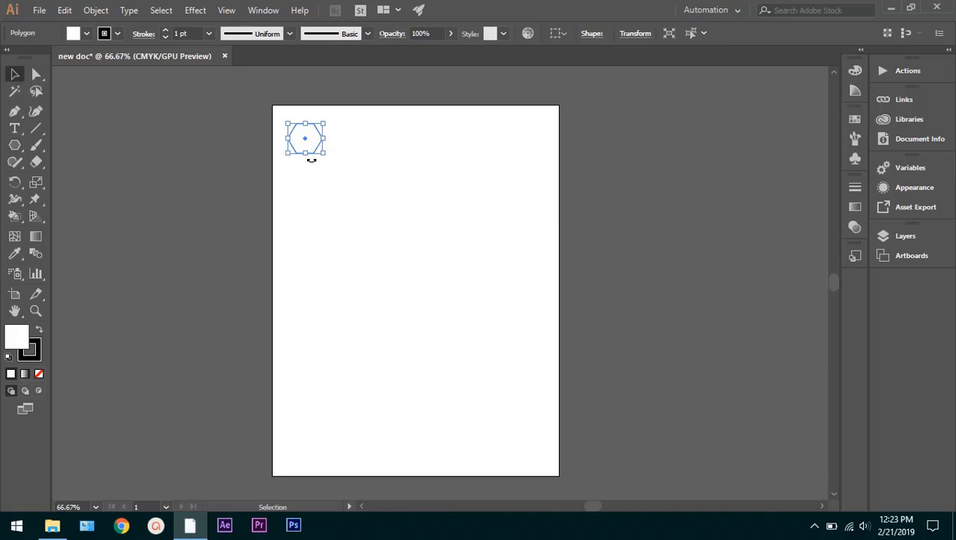
left_click_drag(311, 149, 313, 184)
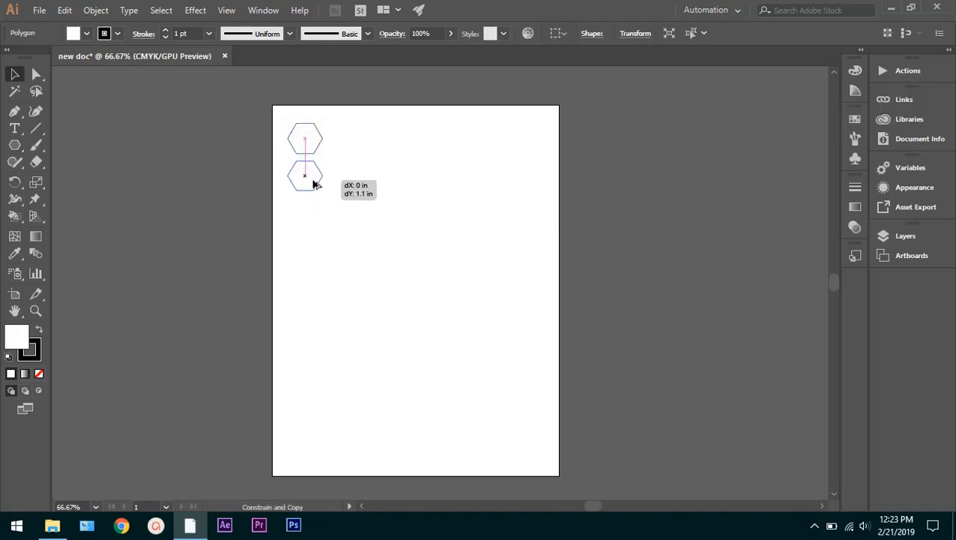
left_click_drag(314, 185, 314, 183)
left_click(347, 181)
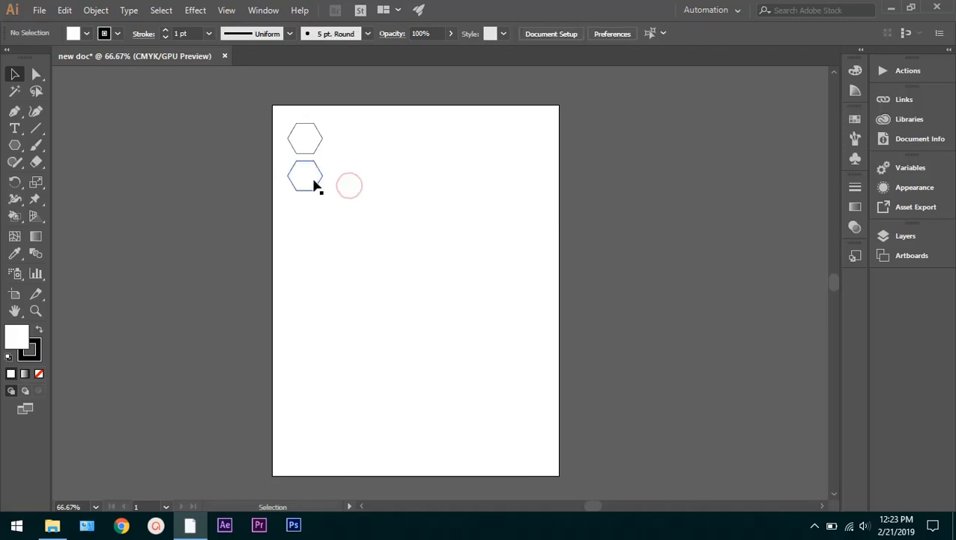
Select both hexagons and repeat the copy with Transform Again until a column of nine runs down the artboard, and deselect.
left_click_drag(346, 119, 284, 205)
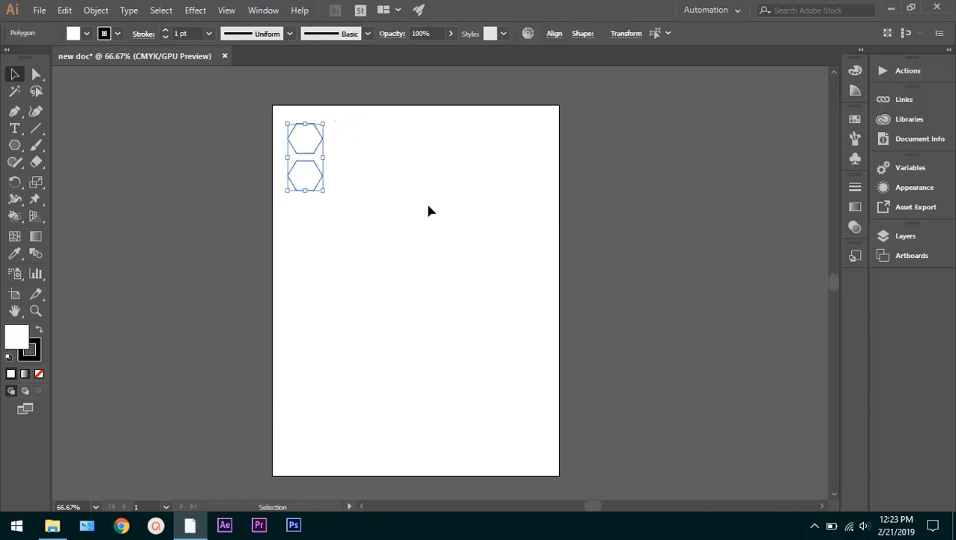
key("ctrl+d")
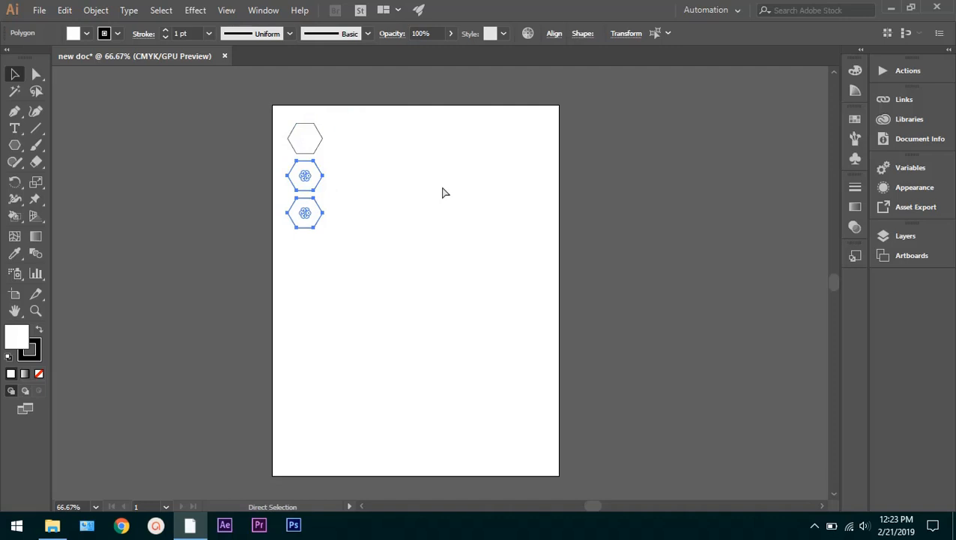
key("ctrl+d")
key("ctrl+d")
key("ctrl+d")
key("ctrl+d")
key("ctrl+d")
key("ctrl+d")
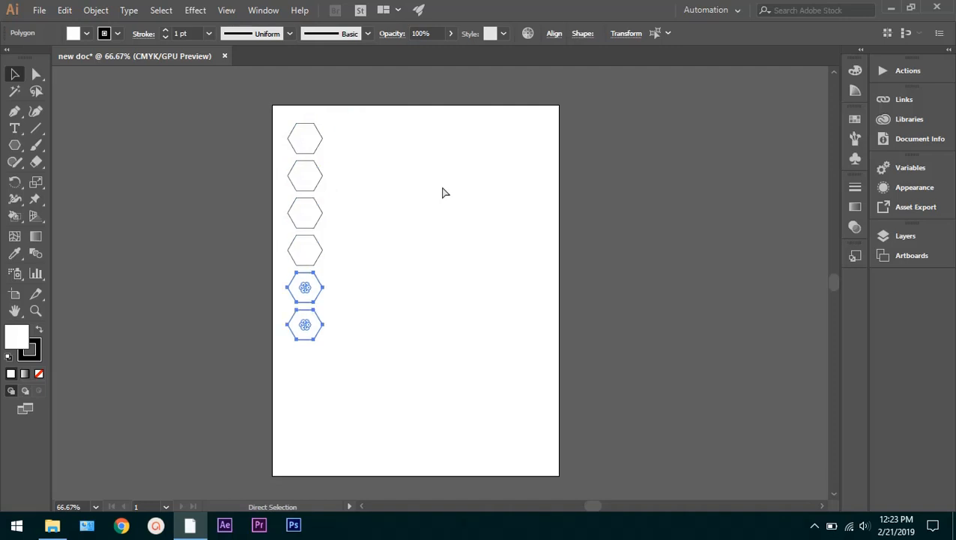
key("v")
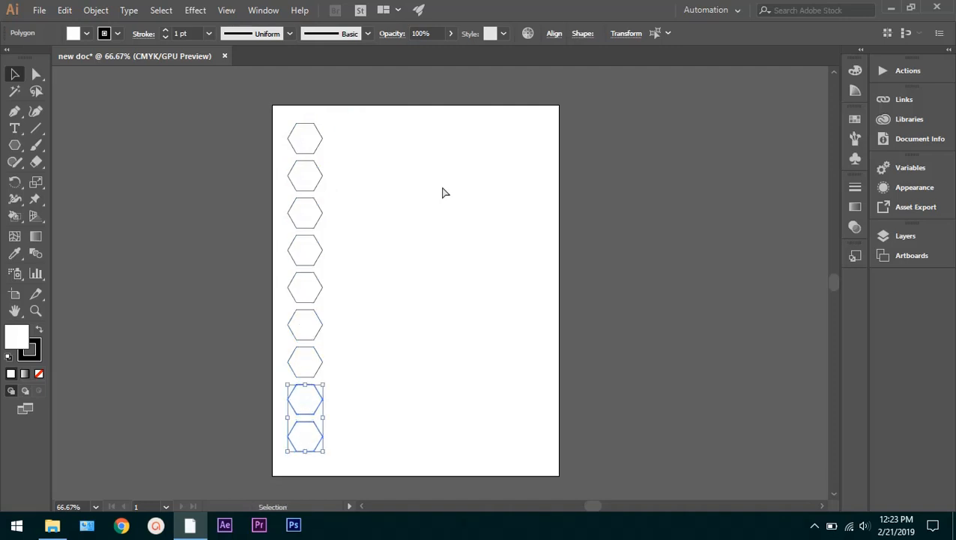
left_click(374, 349)
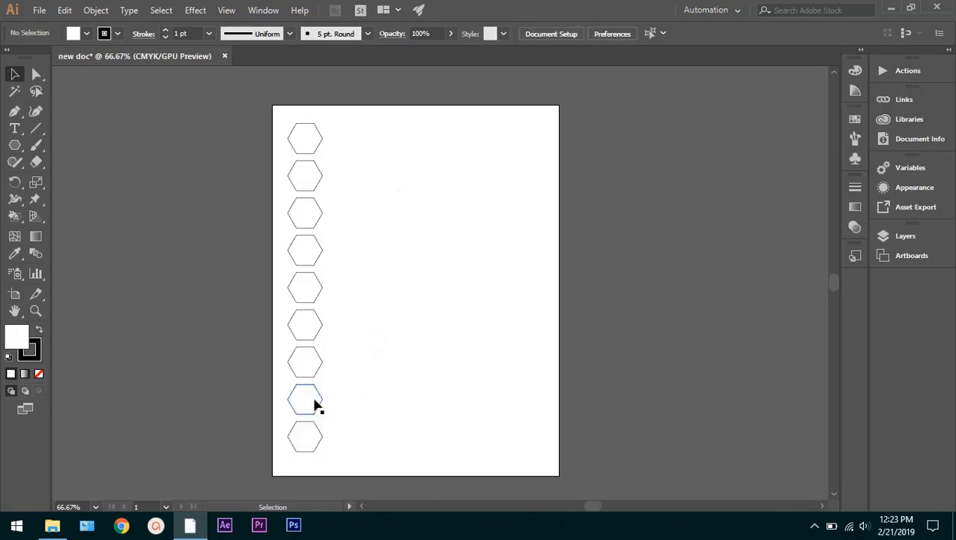
Select the whole column of hexagons, duplicate it straight to the right as a second column, and deselect.
left_click_drag(342, 118, 302, 463)
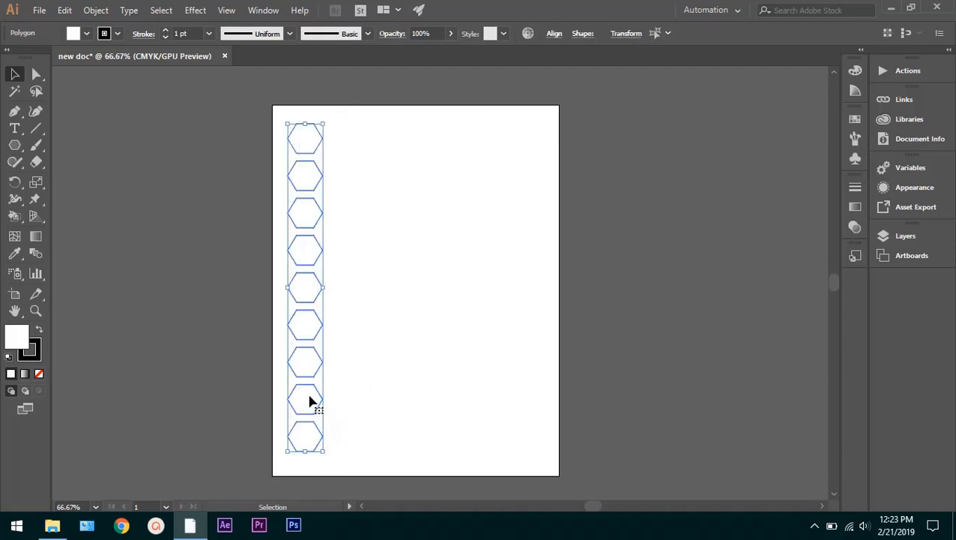
left_click_drag(312, 396, 350, 398)
left_click(406, 342)
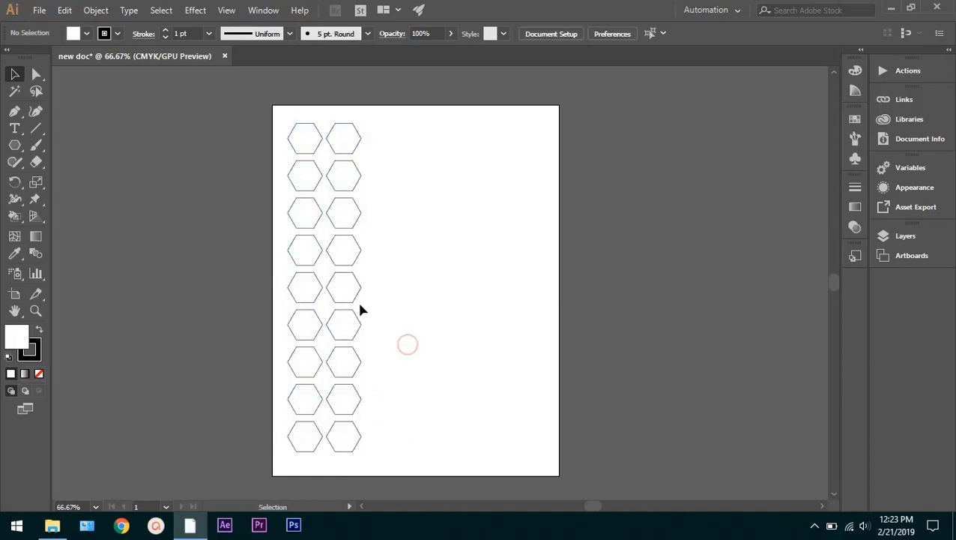
Move the second column of hexagons up and to the left so it nests into the first column as a honeycomb.
left_click_drag(383, 131, 334, 456)
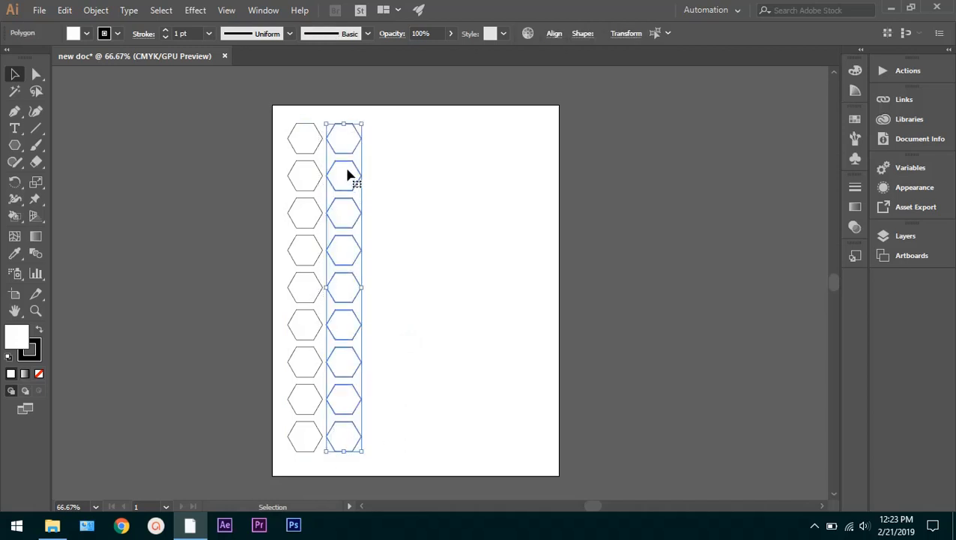
left_click_drag(347, 175, 337, 154)
left_click(403, 206)
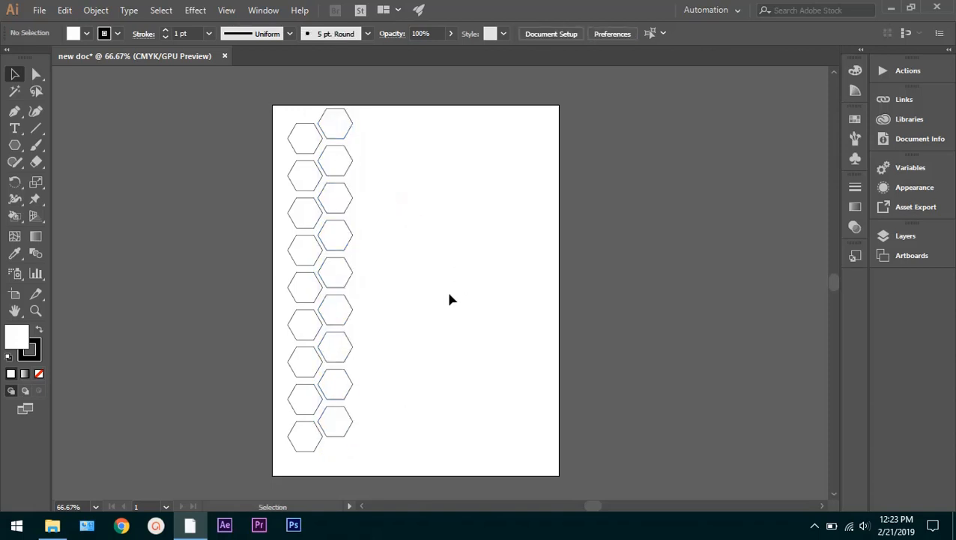
Select both nested hexagon columns and duplicate them straight to the right as a second pair, and deselect.
left_click_drag(344, 463, 357, 91)
left_click_drag(398, 466, 282, 101)
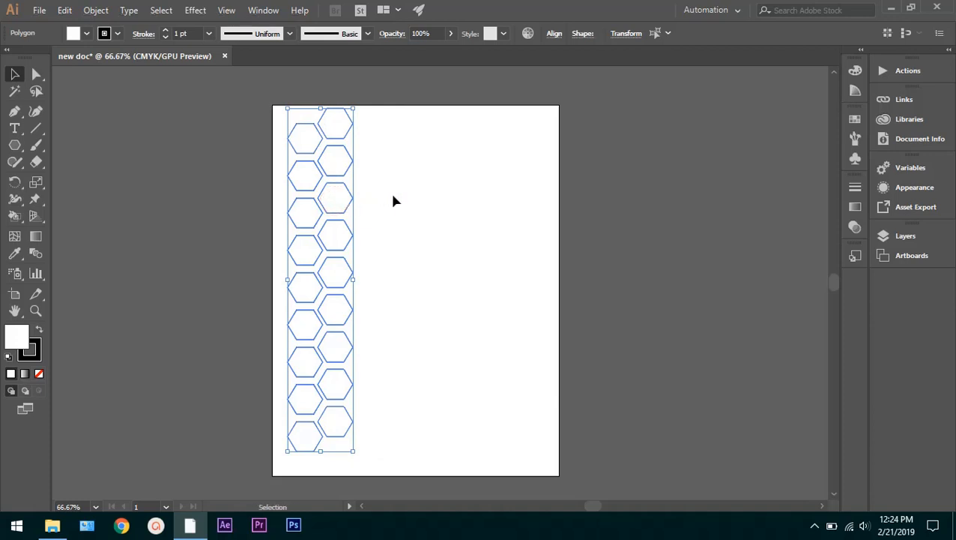
left_click(412, 209)
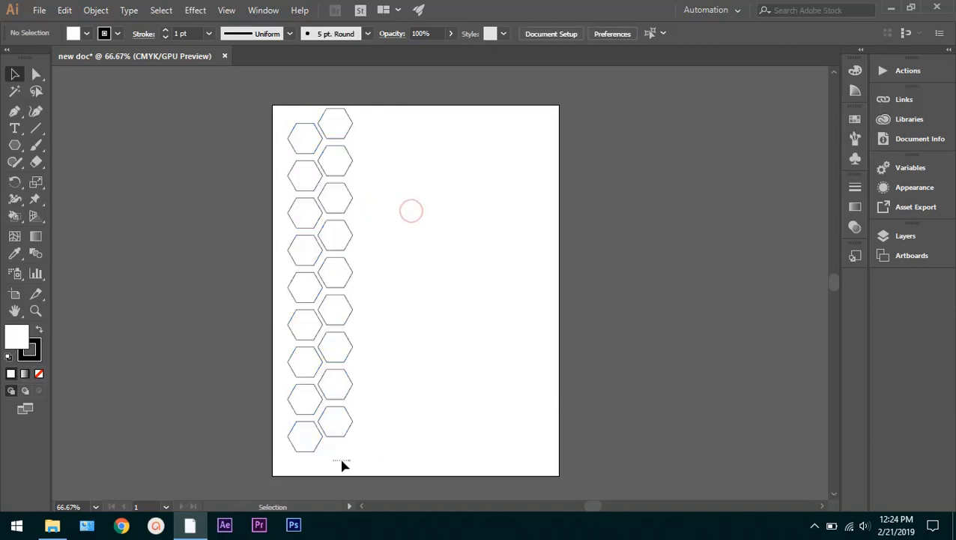
left_click_drag(348, 459, 286, 98)
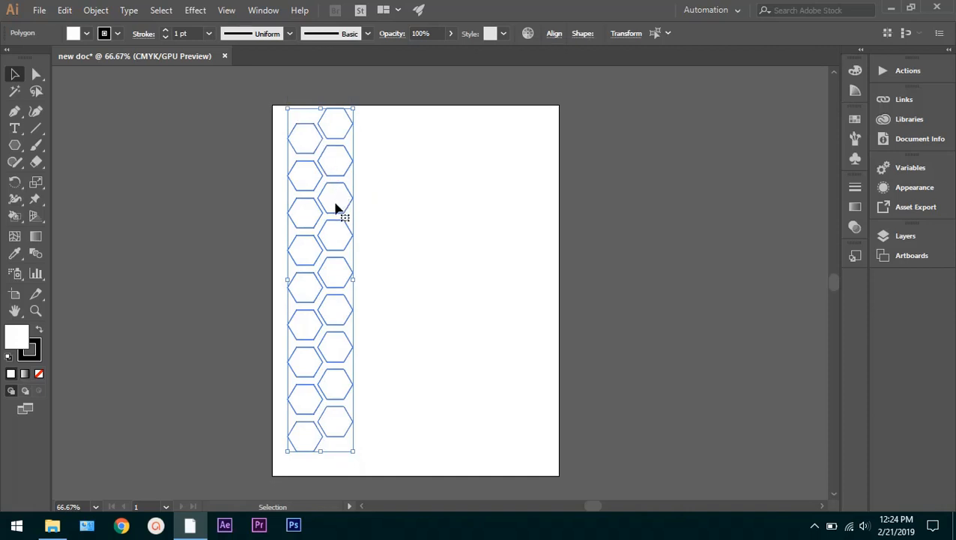
left_click_drag(335, 208, 397, 207)
left_click(466, 225)
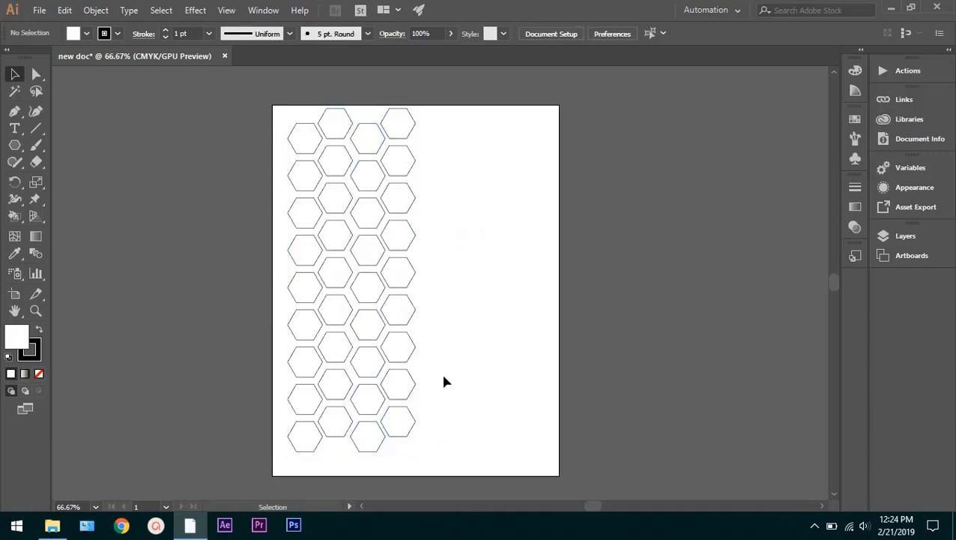
Select the second pair of columns and repeat its copy with Transform Again until eight hexagon columns span the artboard.
left_click_drag(387, 449, 362, 113)
key("ctrl+d")
key("ctrl+d")
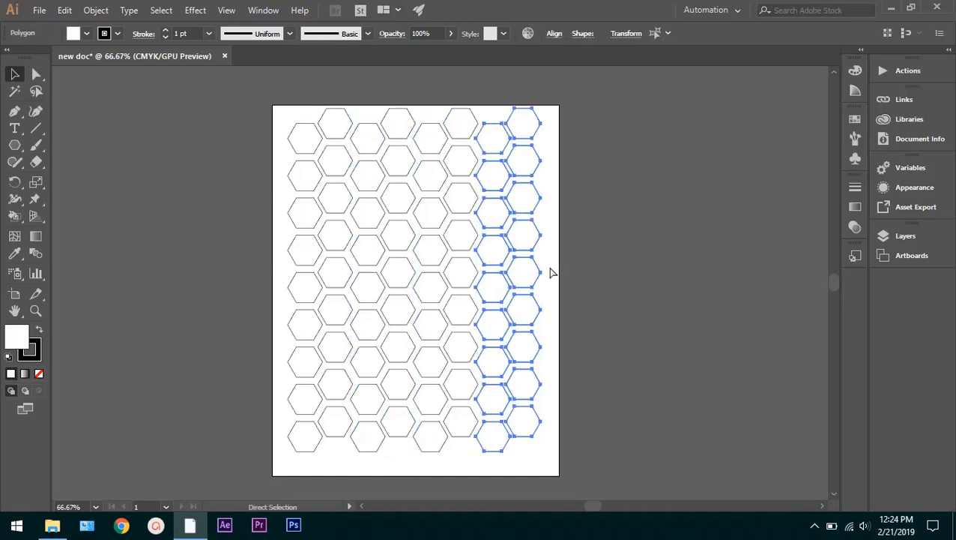
Delete the top hexagon of the eighth column together with the fourth hexagon of the third column.
left_click(610, 327)
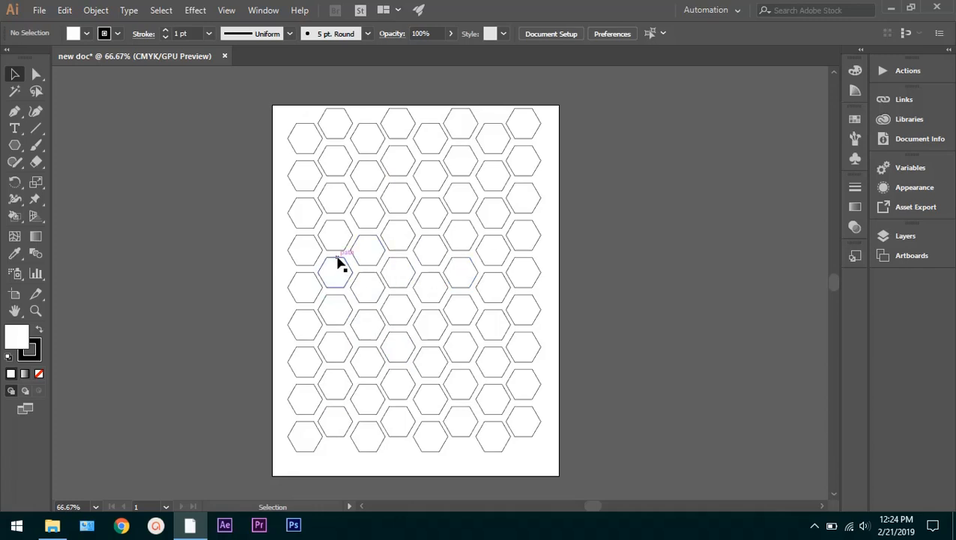
left_click(522, 132)
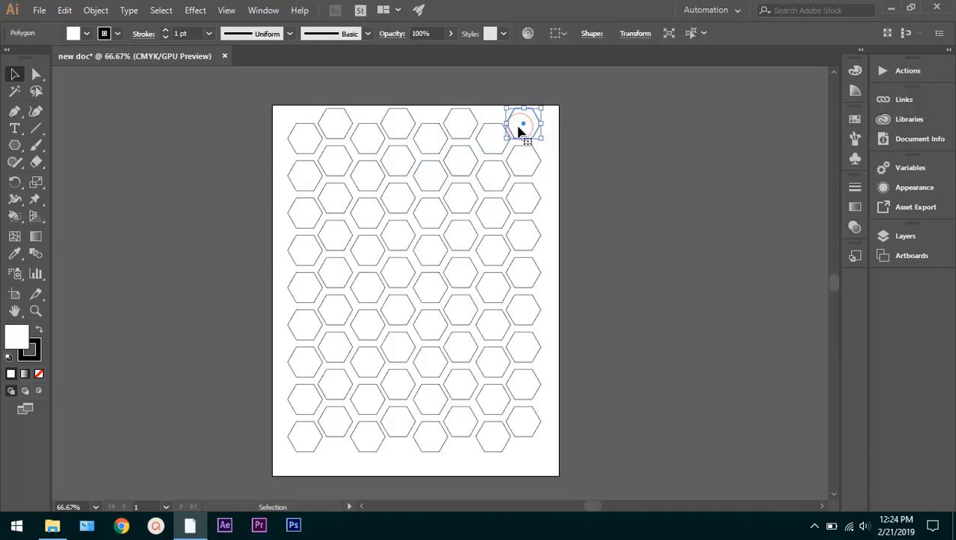
left_click(369, 251, "shift")
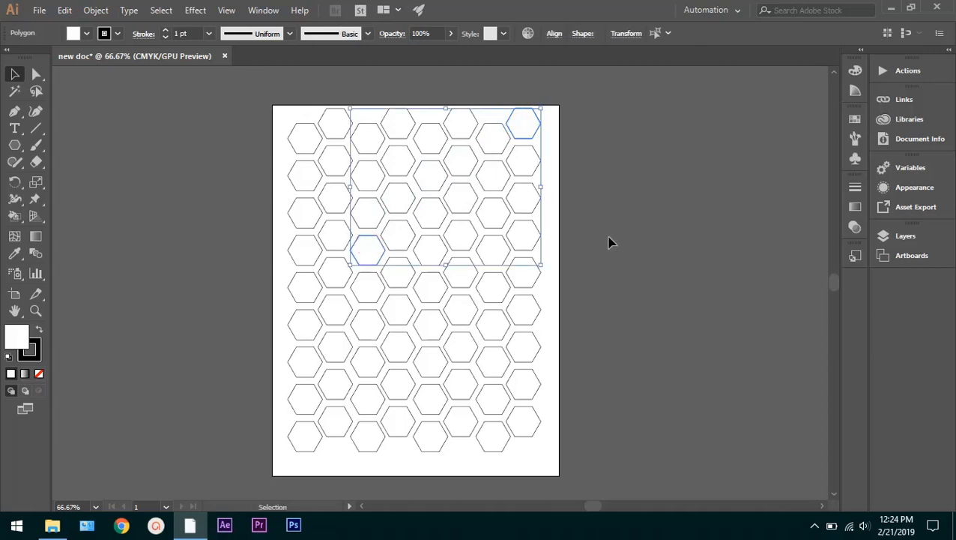
key("Delete")
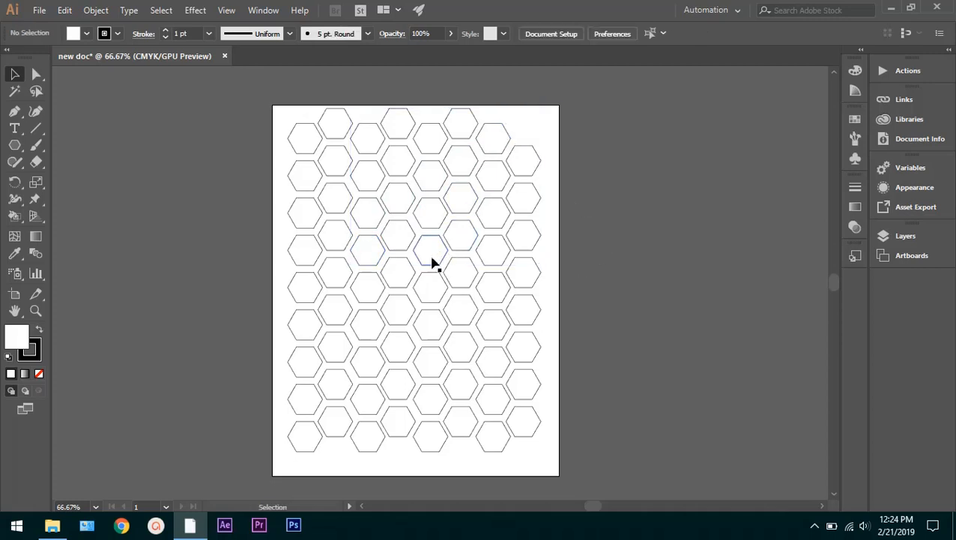
Delete the first column's top hexagon and the fourth column's fourth hexagon together, and undo that deletion.
left_click(400, 242)
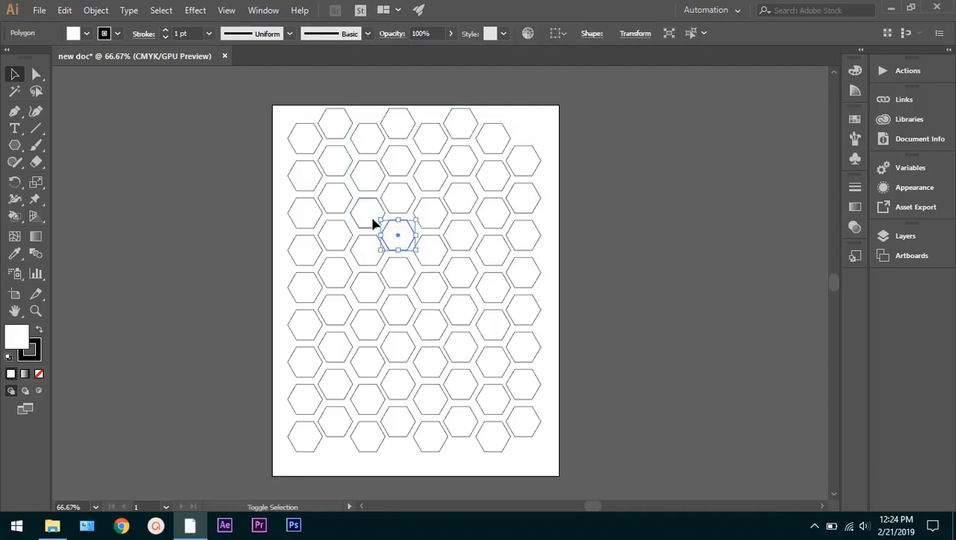
left_click(306, 153, "shift")
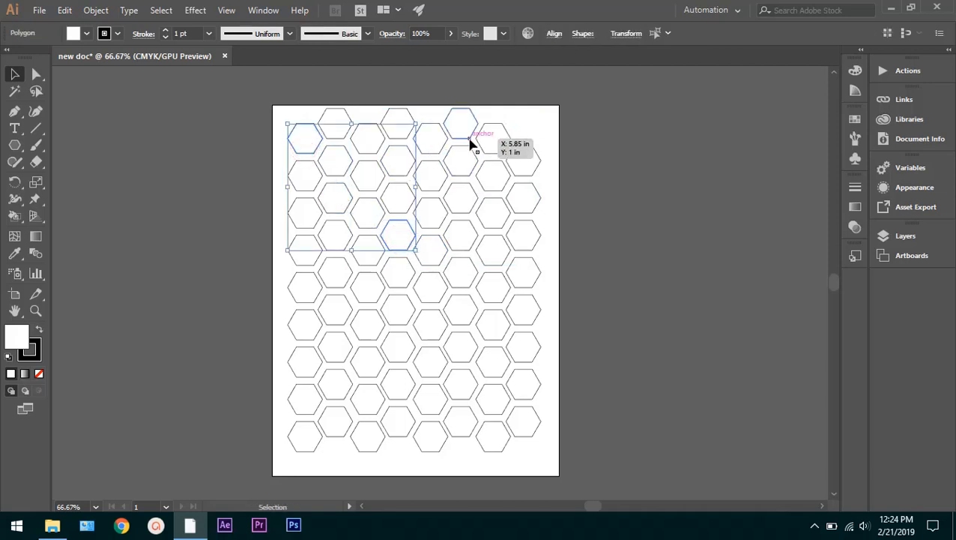
key("Delete")
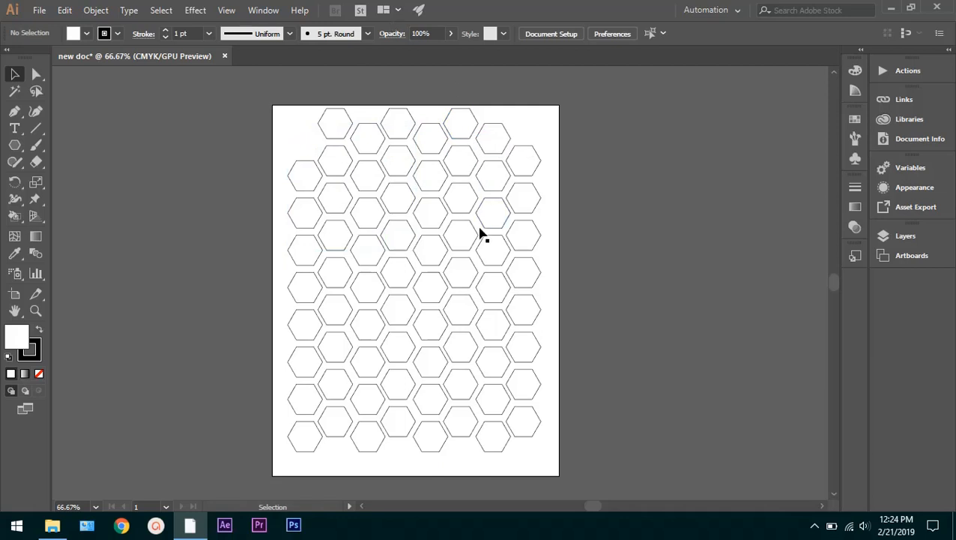
key("ctrl")
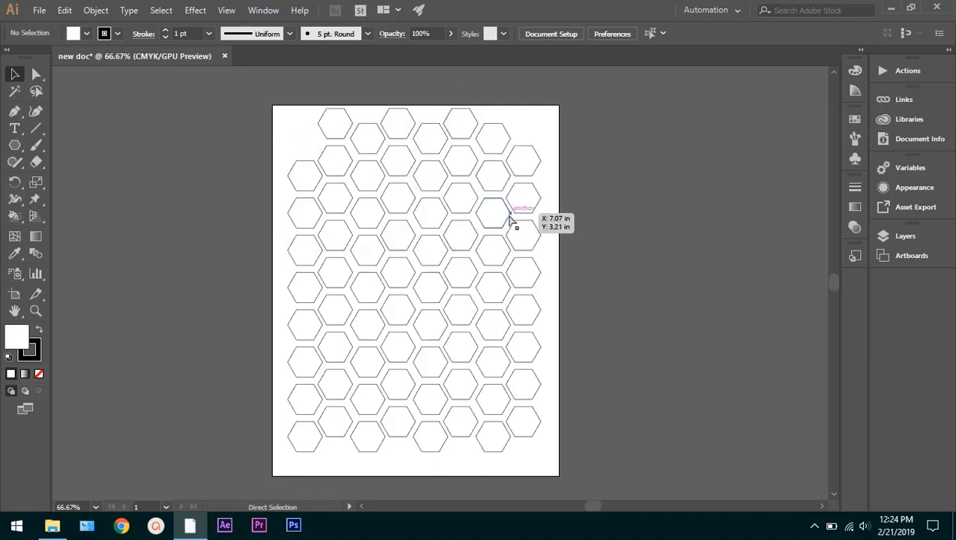
key("ctrl+z")
left_click(545, 224)
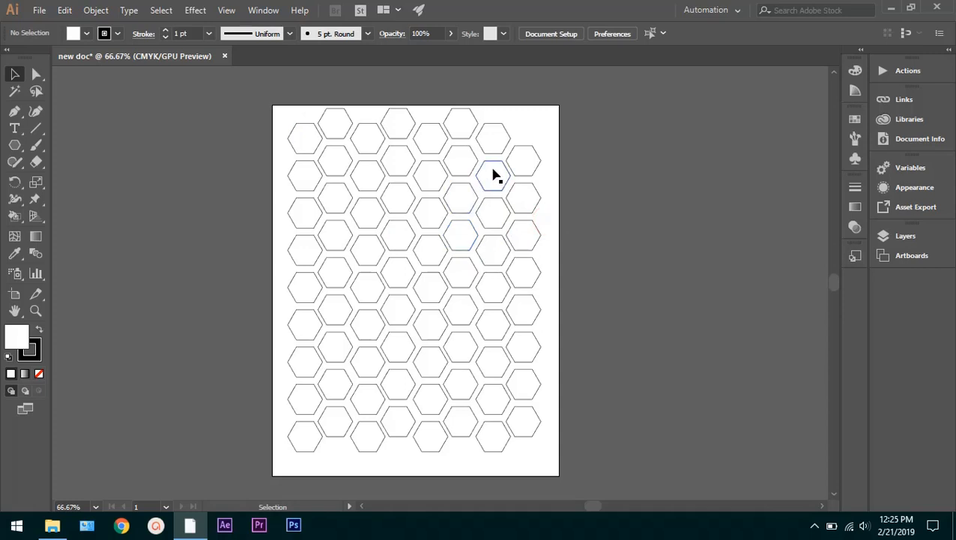
left_click(34, 354)
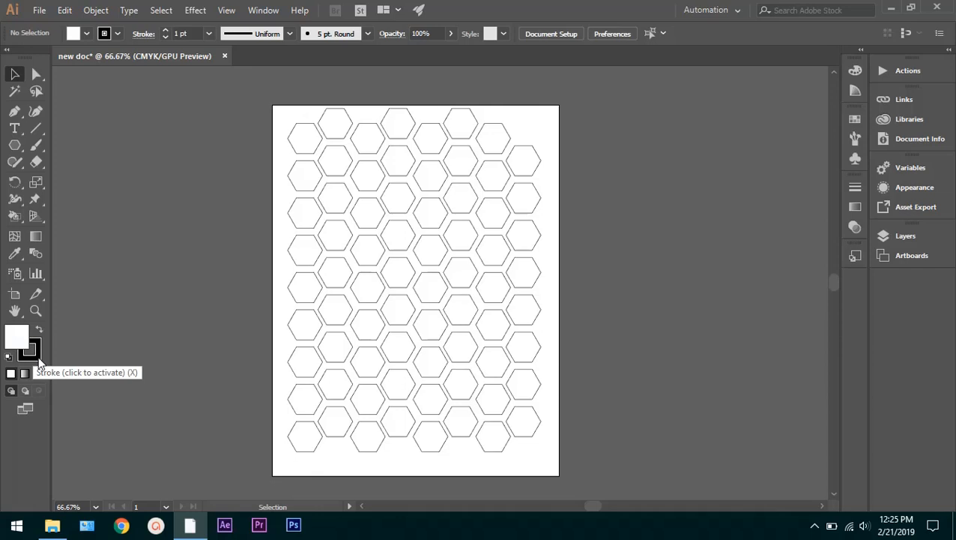
left_click(17, 347)
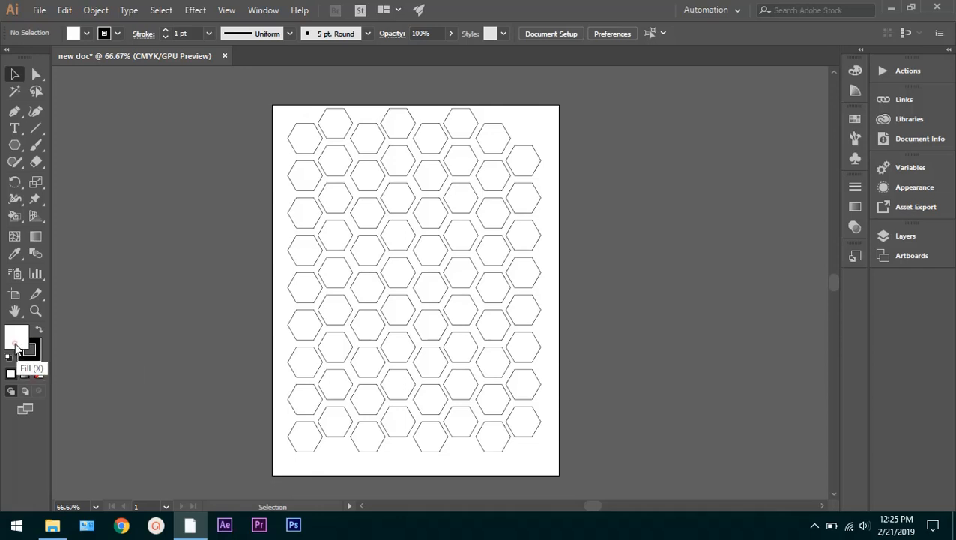
double_click(17, 347)
left_click(626, 190)
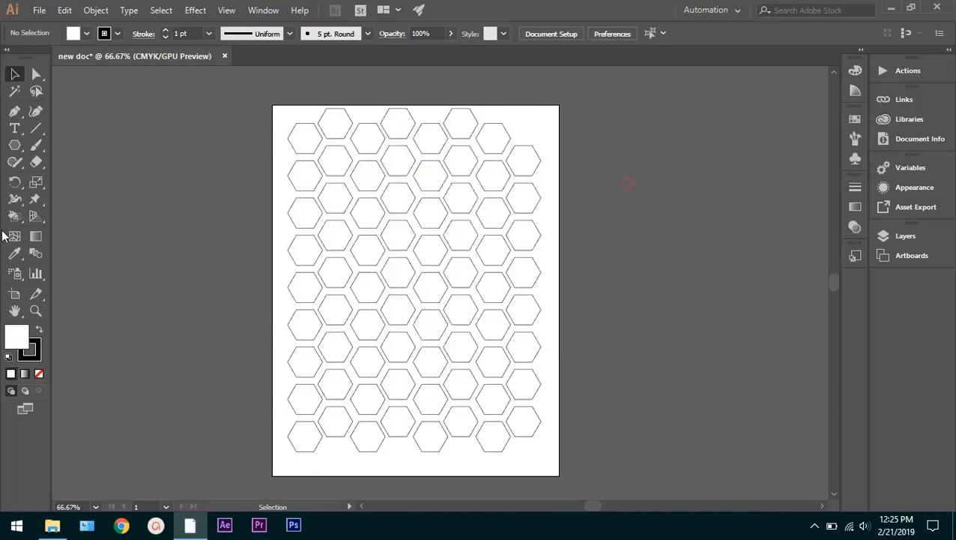
double_click(14, 336)
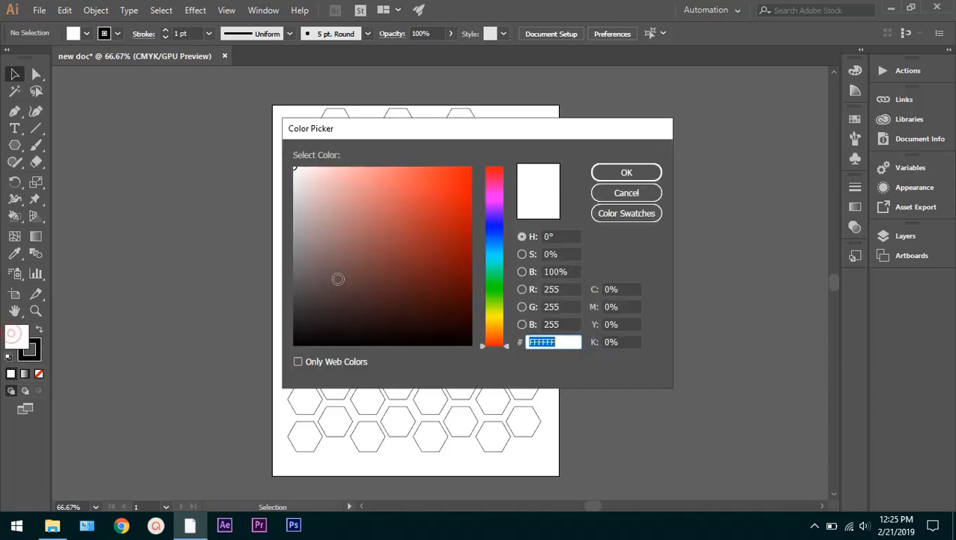
left_click_drag(395, 256, 536, 146)
left_click(608, 166)
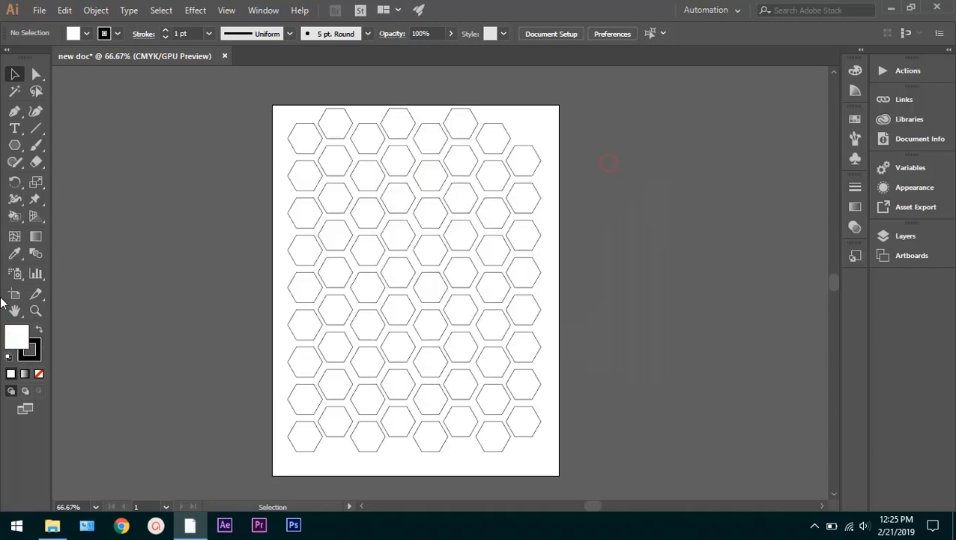
Set the fill color to a bright red in the Color Picker with no hexagon selected.
left_click(13, 337)
double_click(22, 342)
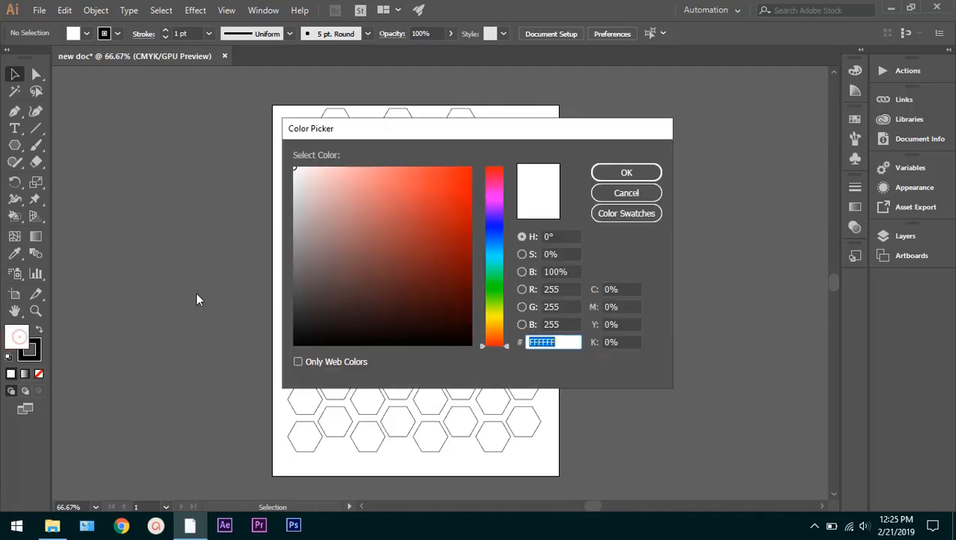
left_click_drag(451, 190, 455, 186)
left_click(627, 171)
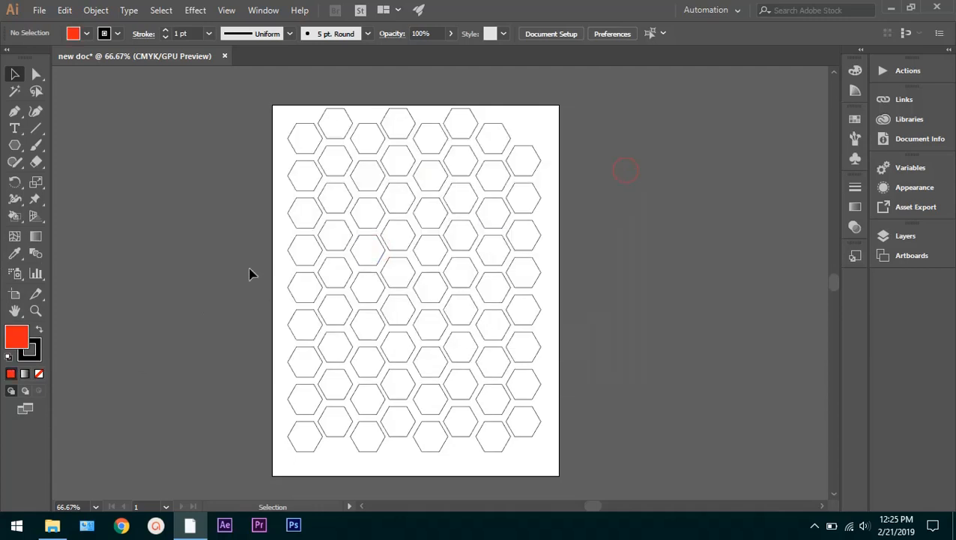
Inspect a hexagon's outline and interior up close, and set the fill color to red E01717.
scroll(325, 267, "up", 5)
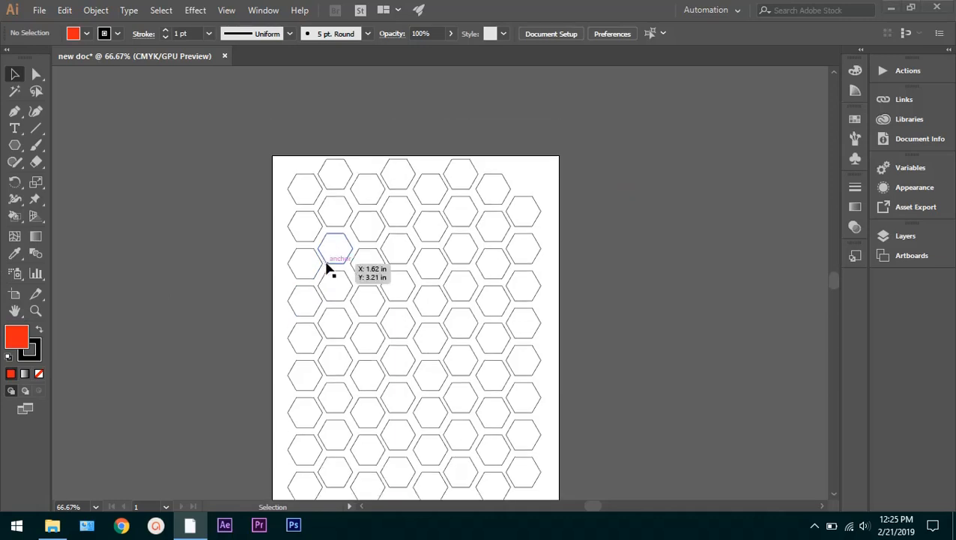
key("super")
key("super")
scroll(322, 397, "up", 10)
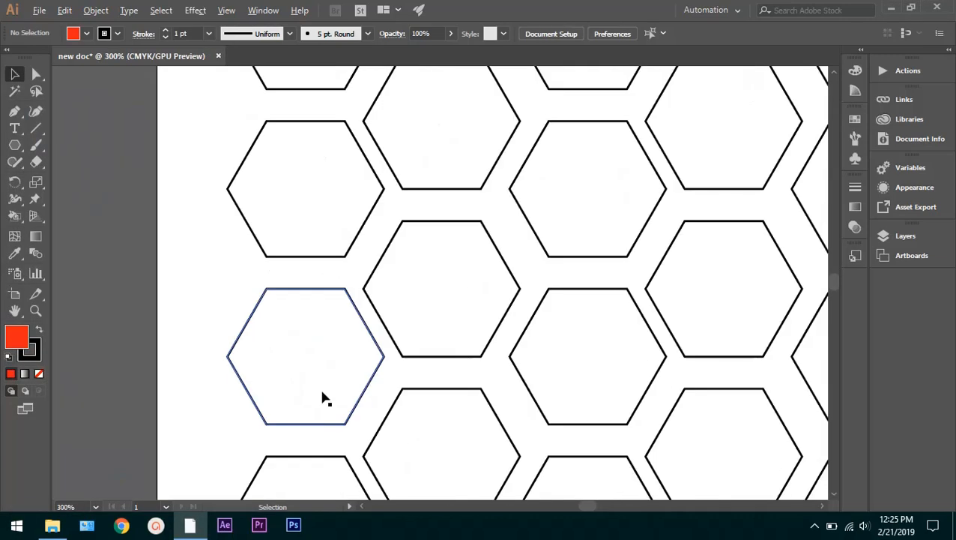
scroll(461, 318, "up", 1)
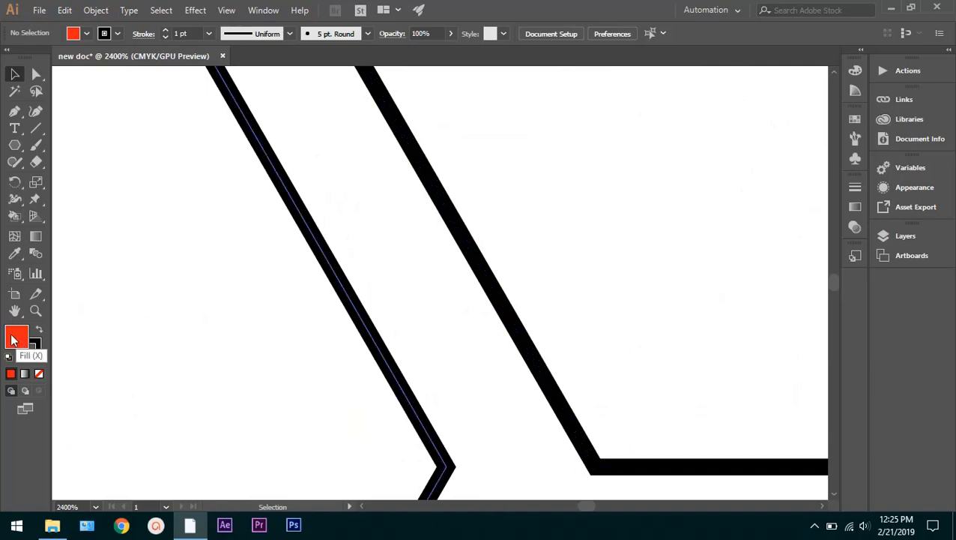
scroll(300, 318, "down", 9, "alt")
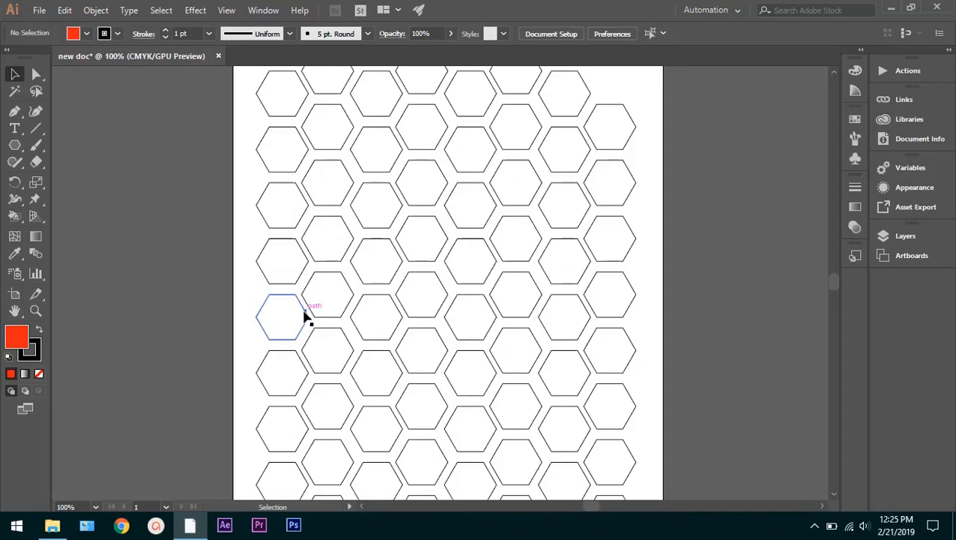
double_click(9, 343)
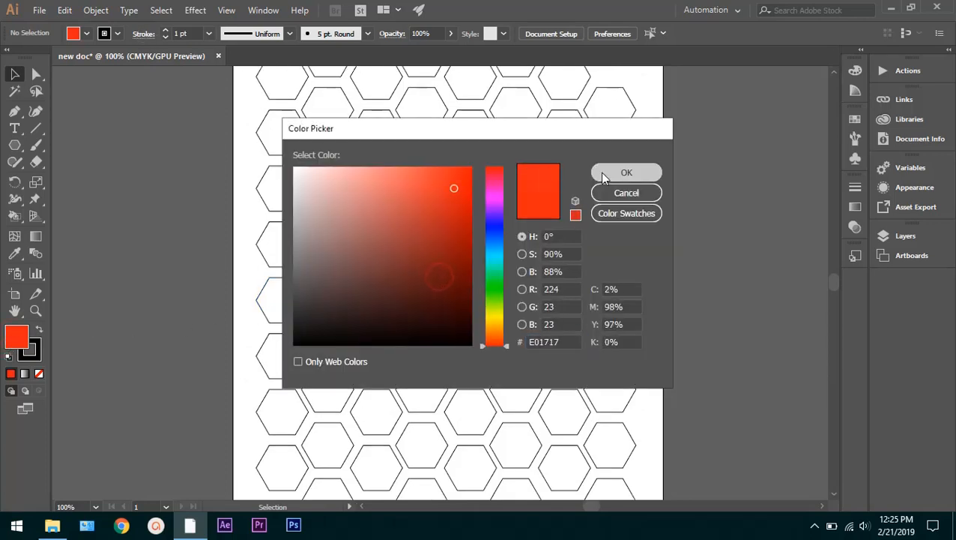
left_click(600, 171)
Change the fill color to the slightly darker red DB1B1B with nothing selected.
scroll(500, 179, "down", 1)
scroll(501, 180, "up", 2)
scroll(527, 178, "up", 3, "alt")
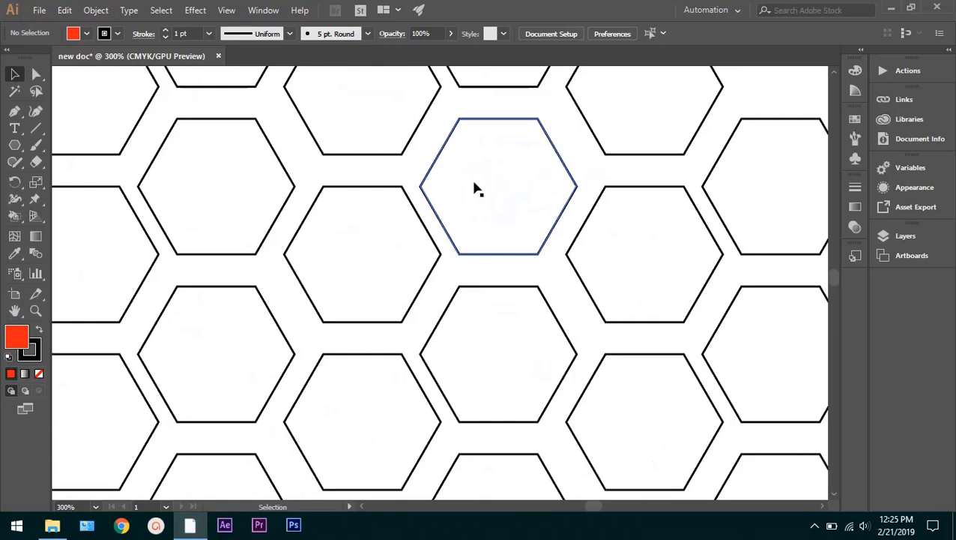
double_click(17, 339)
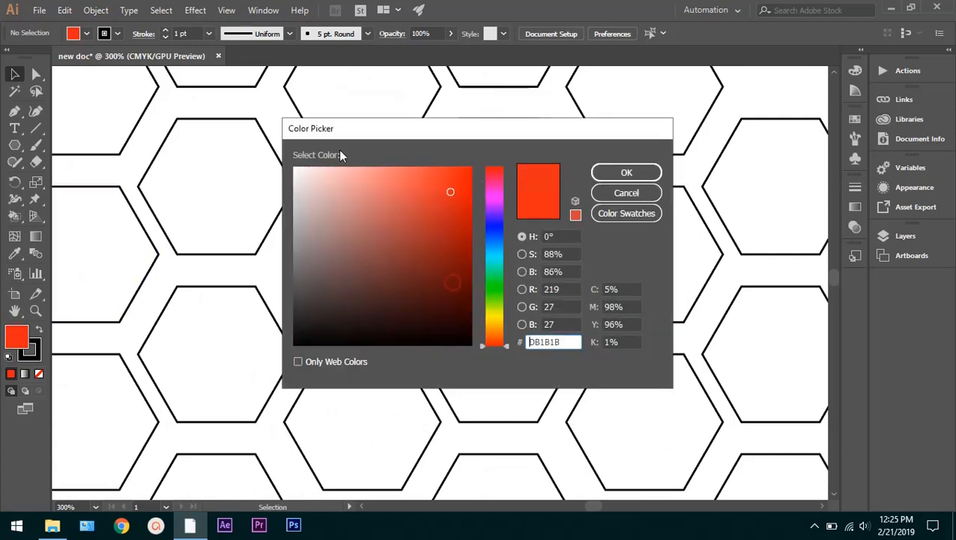
left_click(619, 172)
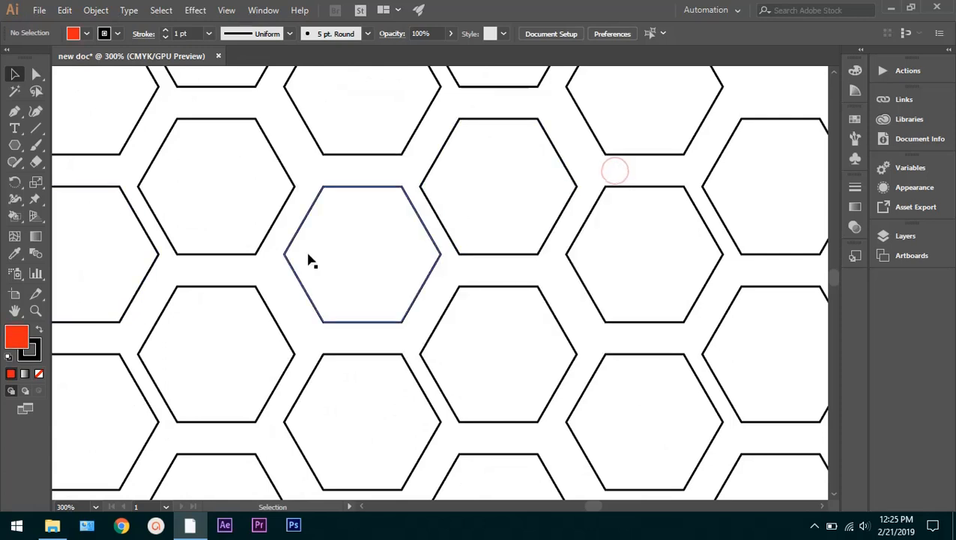
Set the fill color back to white, FFFFFF, in the Color Picker.
double_click(24, 341)
left_click_drag(400, 241, 264, 146)
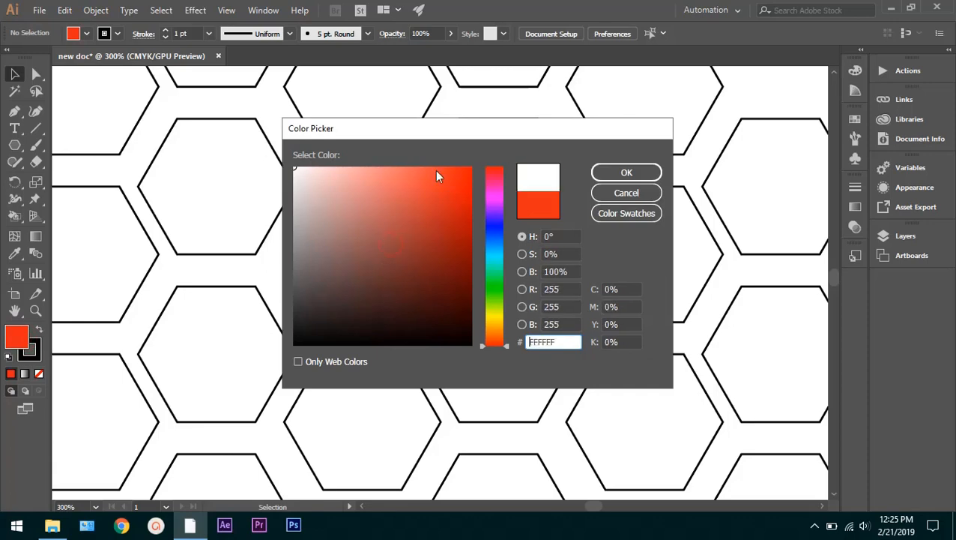
left_click(627, 172)
key("ctrl+minus")
key("ctrl+minus")
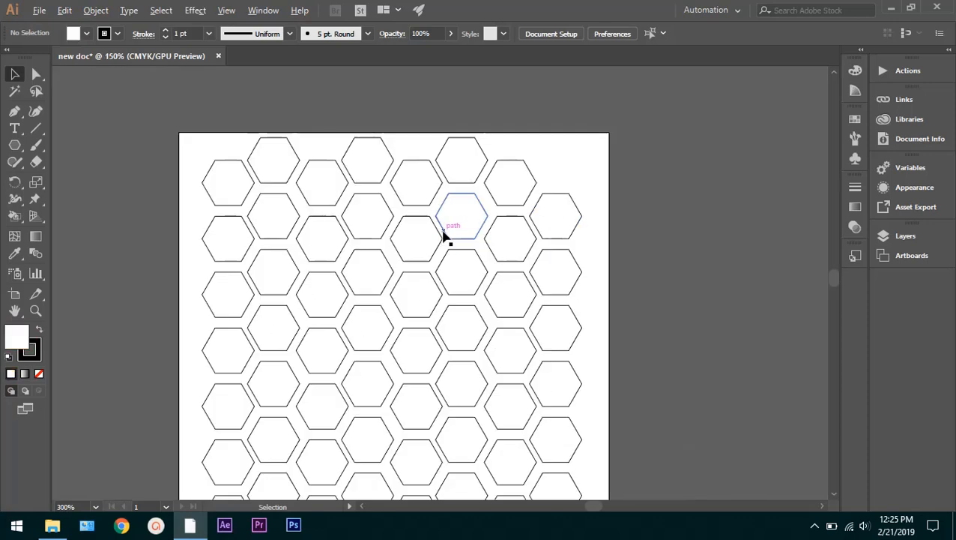
Try to recolor the second hexagon of the sixth column through the fill Color Picker, and deselect.
scroll(446, 231, "up", 5)
left_click(519, 191)
scroll(502, 227, "down", 1)
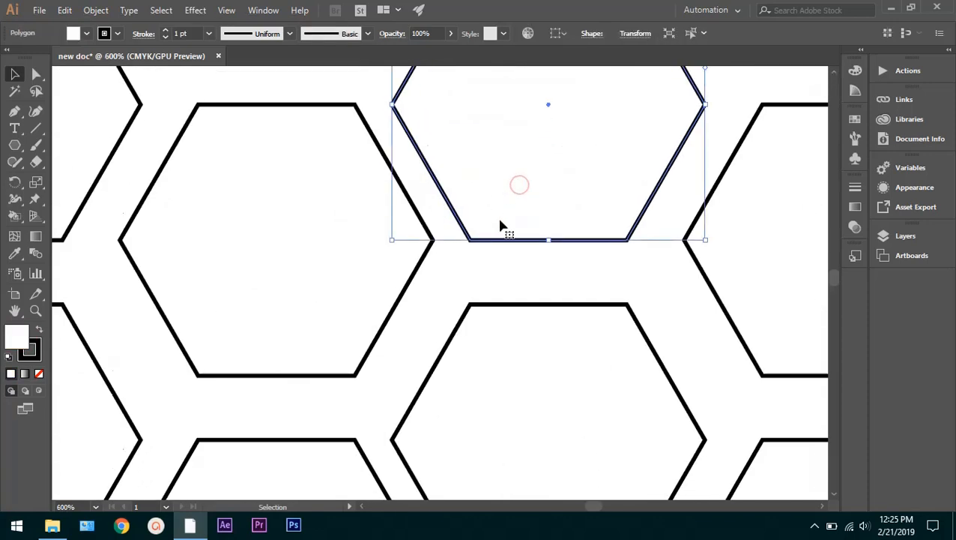
scroll(501, 225, "down", 3)
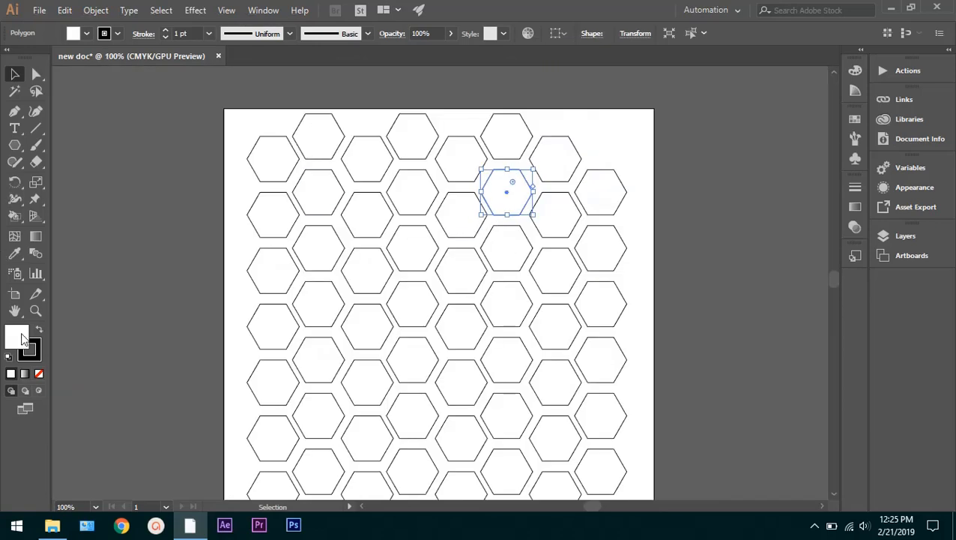
double_click(23, 337)
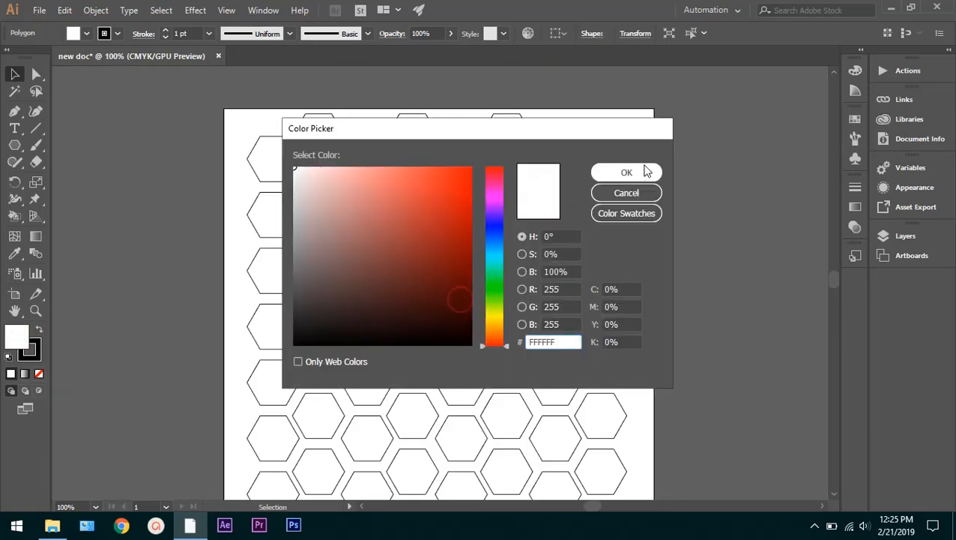
left_click(463, 175)
left_click(624, 171)
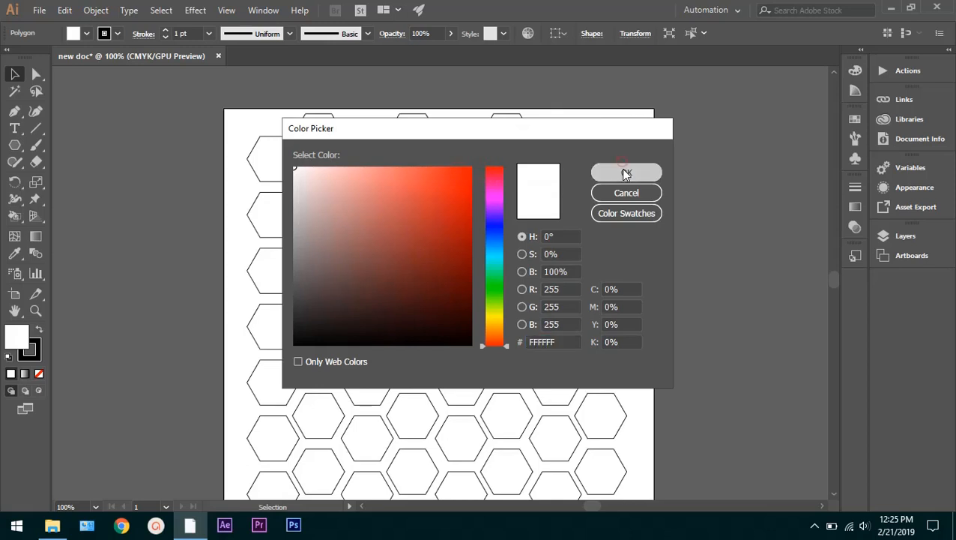
left_click(602, 153)
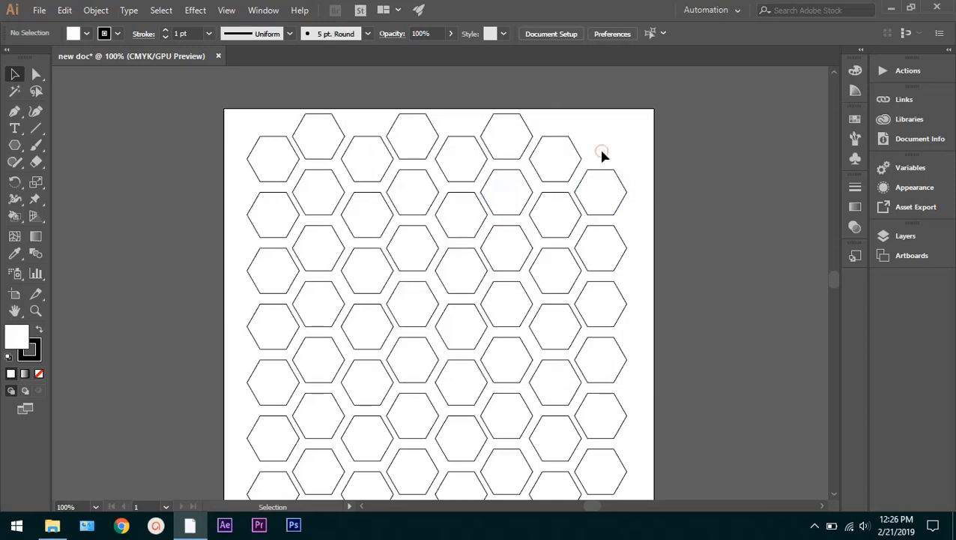
Fill the second hexagon of the sixth column with red E01010, deselect, and enlarge the view of its edge.
left_click(503, 180)
double_click(17, 337)
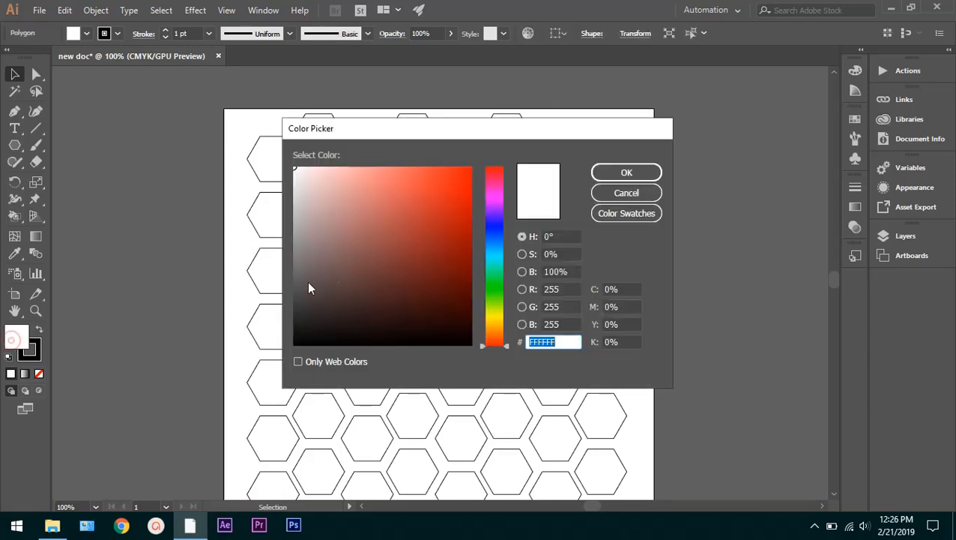
left_click_drag(310, 287, 460, 188)
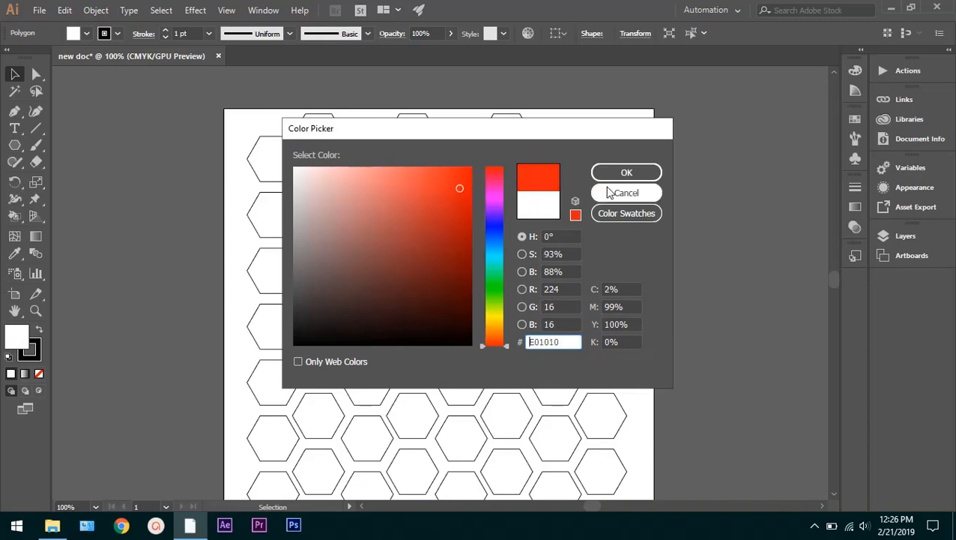
left_click(616, 173)
left_click(612, 137)
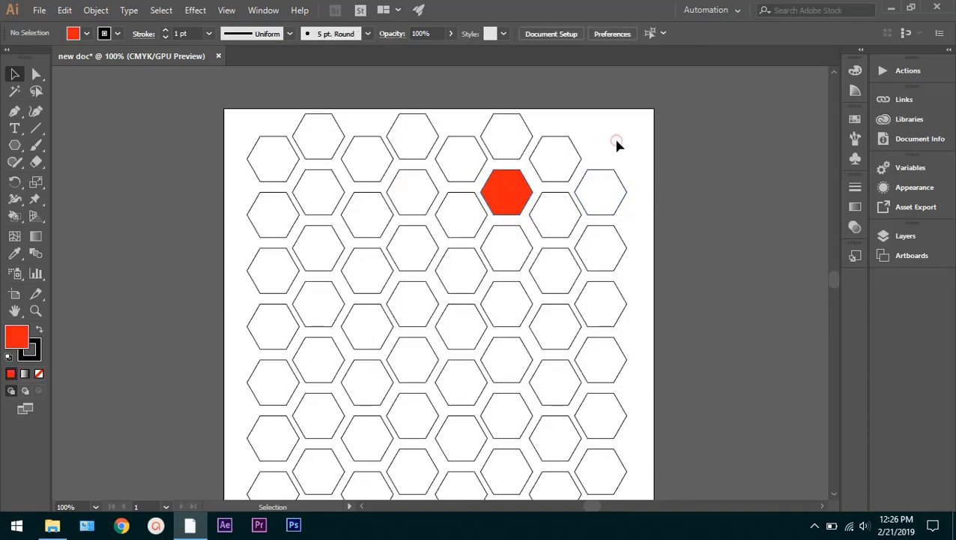
scroll(501, 207, "up", 9)
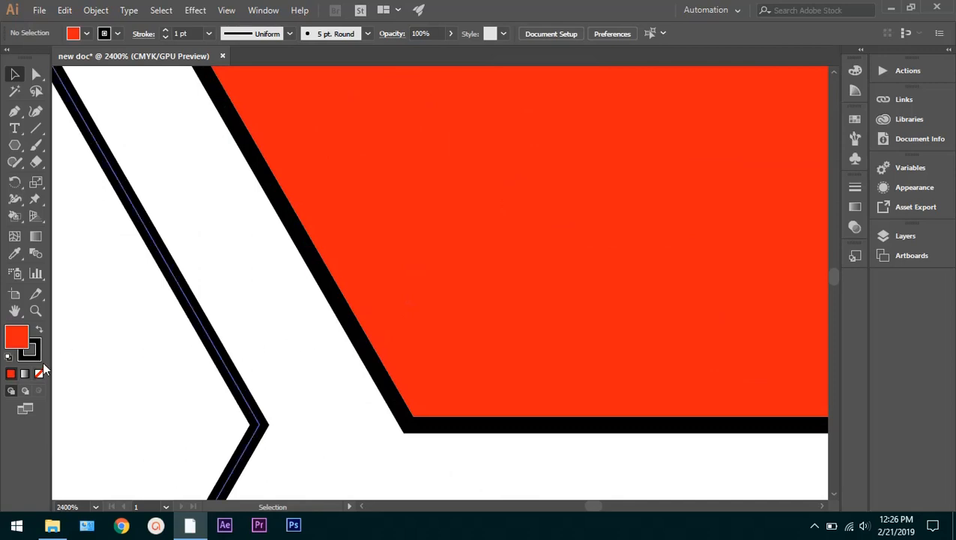
Fill the third hexagon of column four, sixth of columns two, six and eight, and eighth of column two with bright red, and deselect.
scroll(295, 316, "down", 12)
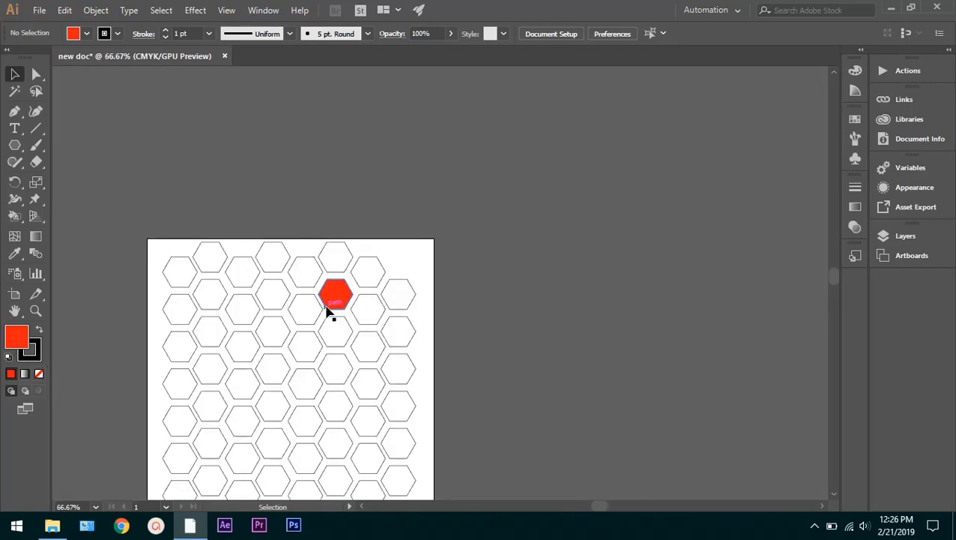
scroll(274, 315, "up", 4)
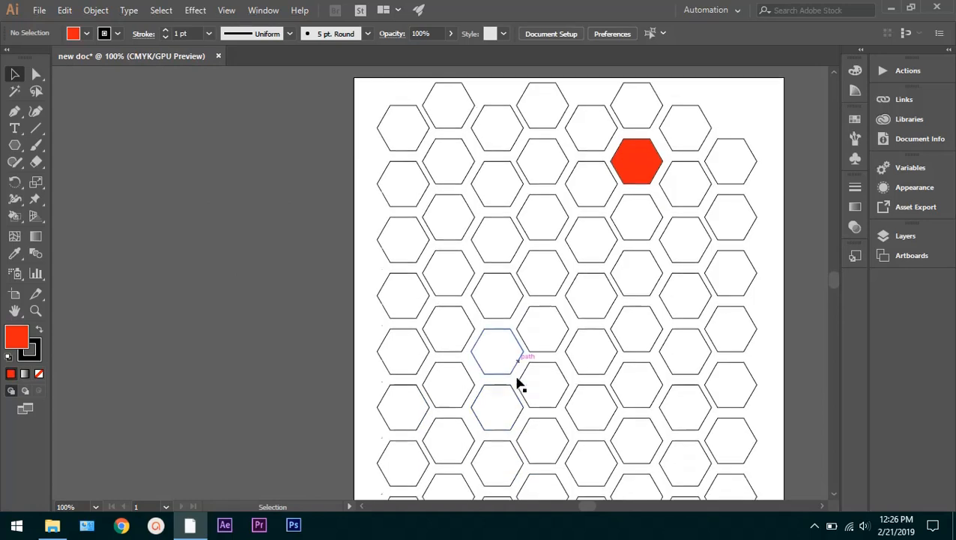
scroll(528, 378, "down", 2)
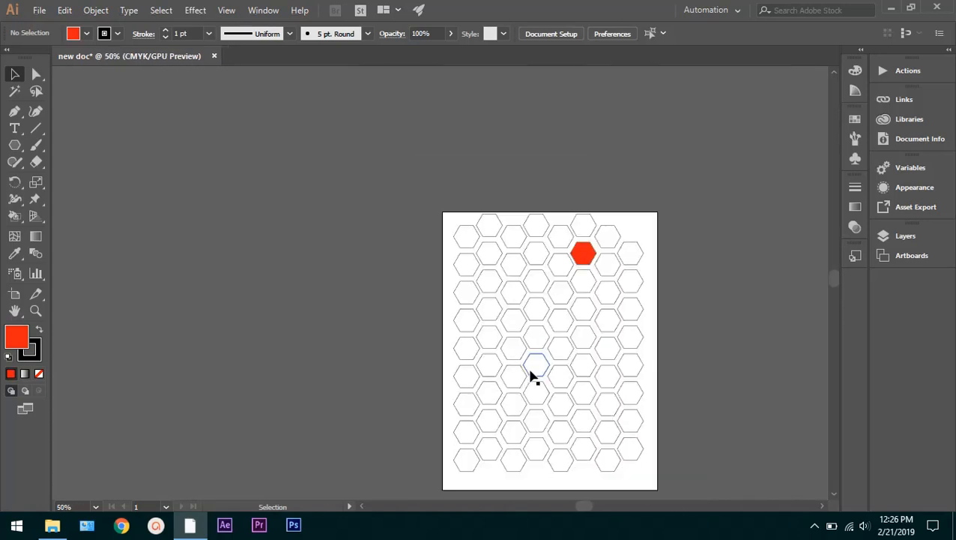
left_click(539, 288)
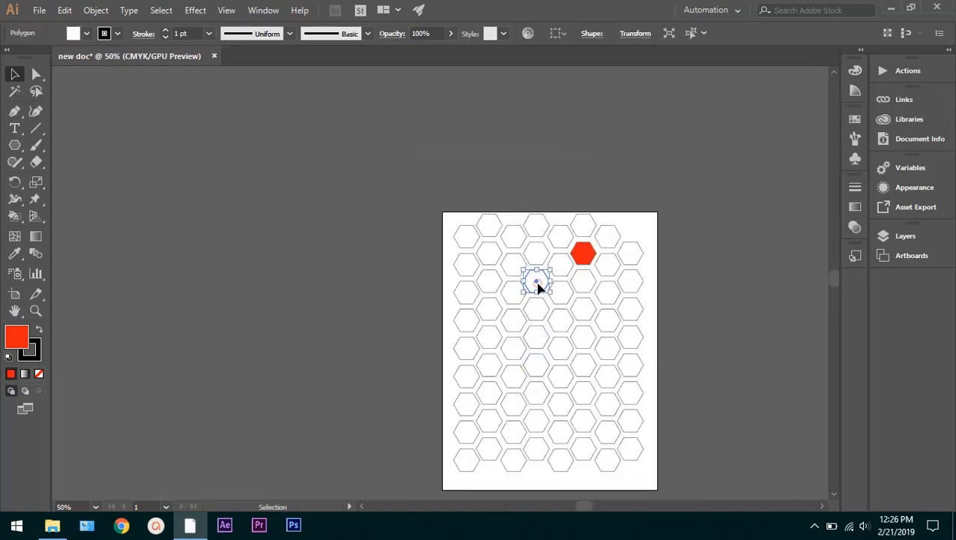
left_click(584, 363, "shift")
left_click(485, 369, "shift")
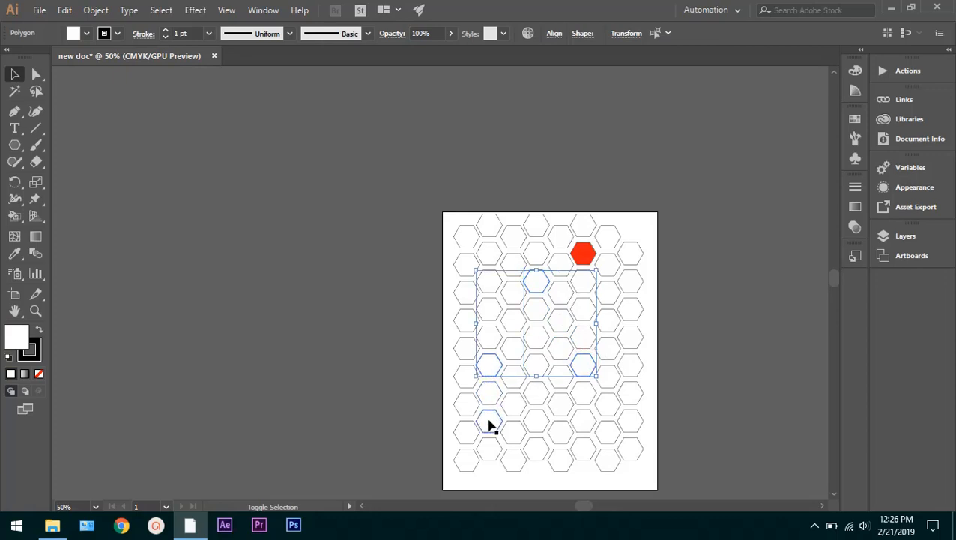
left_click(489, 423, "shift")
left_click(637, 399, "shift")
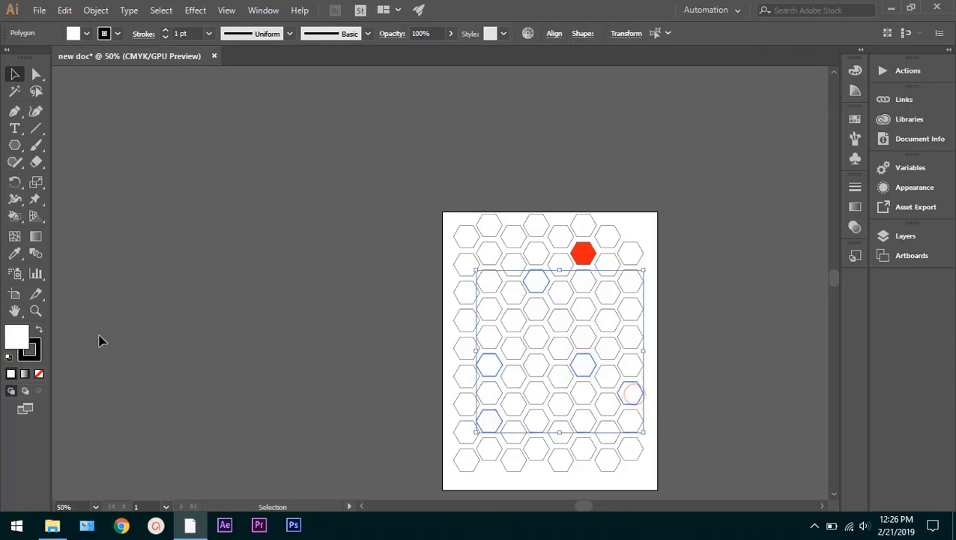
double_click(16, 335)
mouse_move(387, 290)
left_mouse_down()
mouse_move(500, 148)
mouse_move(460, 179)
left_mouse_up()
left_click(627, 172)
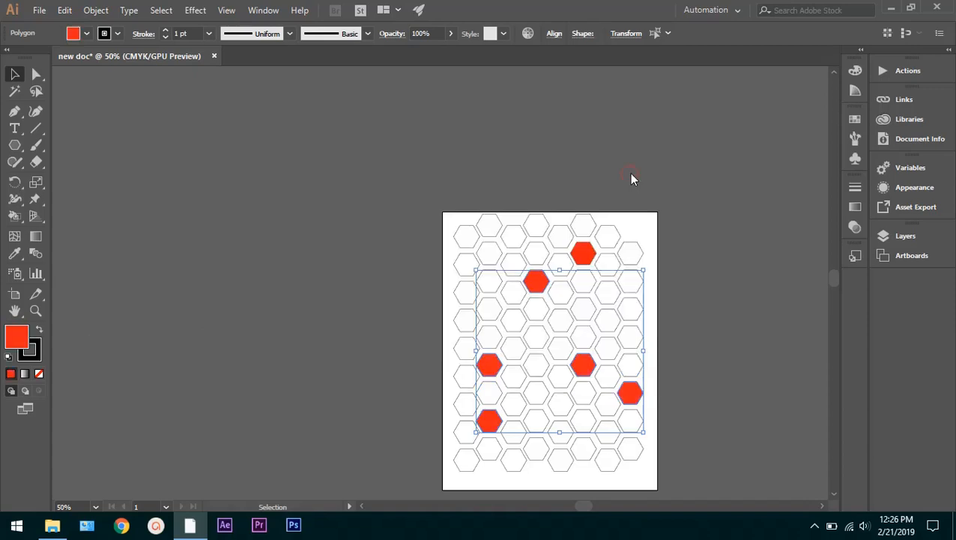
left_click(631, 233)
scroll(593, 369, "down", 2)
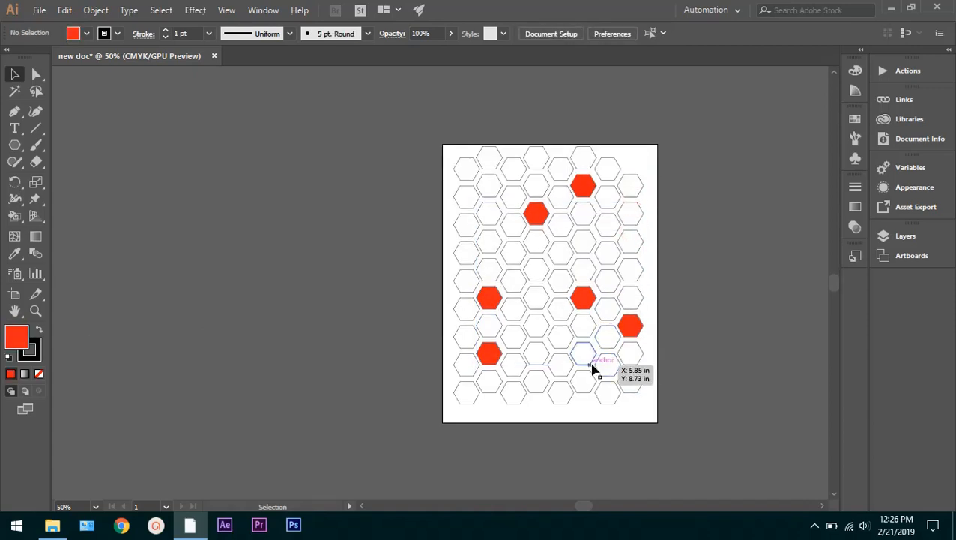
scroll(593, 369, "up", 3)
scroll(587, 364, "down", 3)
scroll(565, 325, "up", 3)
scroll(591, 320, "down", 1)
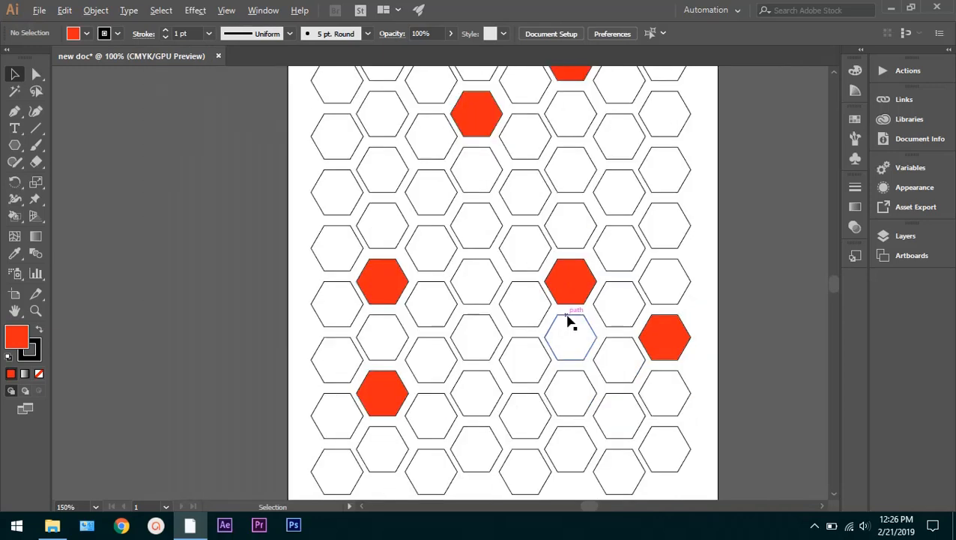
scroll(566, 320, "down", 1)
scroll(550, 314, "up", 2)
scroll(533, 298, "down", 2)
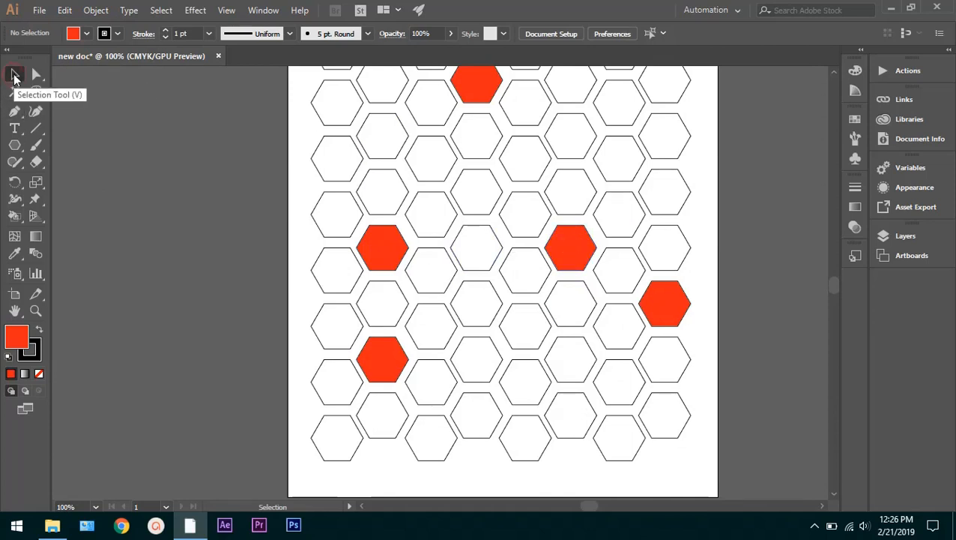
scroll(303, 203, "down", 8)
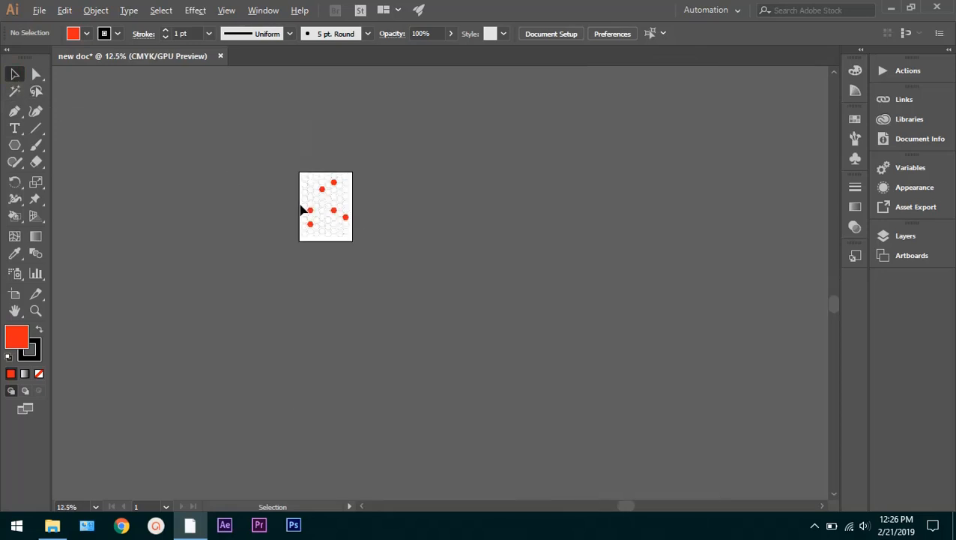
scroll(300, 208, "up", 5)
scroll(309, 214, "up", 1)
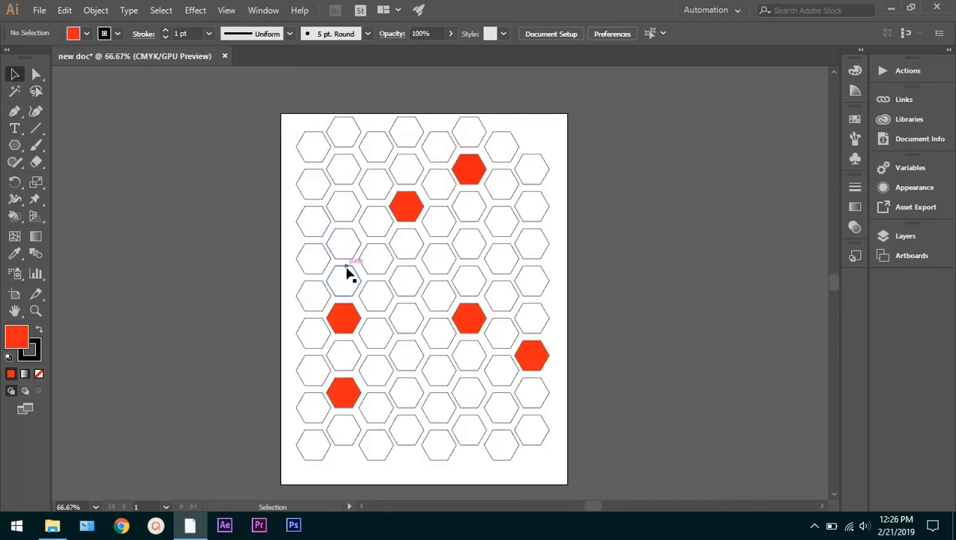
scroll(345, 246, "down", 2)
scroll(346, 245, "up", 4)
scroll(345, 244, "down", 4)
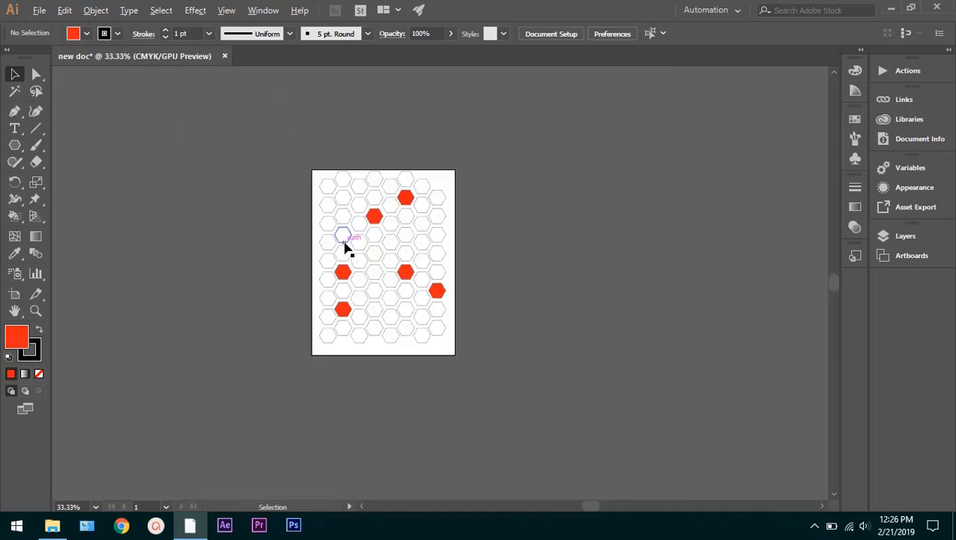
scroll(345, 243, "up", 4)
scroll(346, 244, "down", 5)
scroll(345, 247, "up", 1)
scroll(344, 247, "down", 1)
scroll(345, 247, "up", 2)
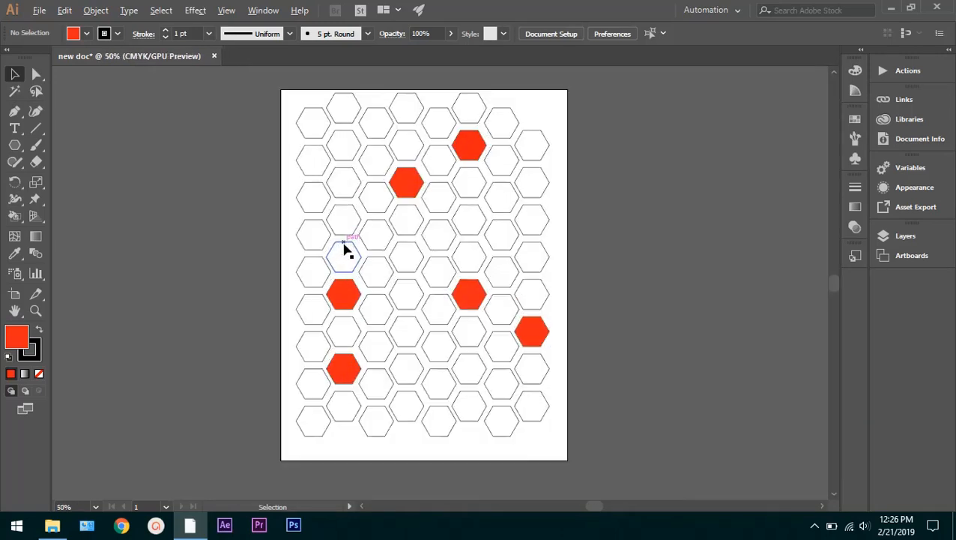
scroll(345, 251, "down", 1)
scroll(346, 251, "up", 2)
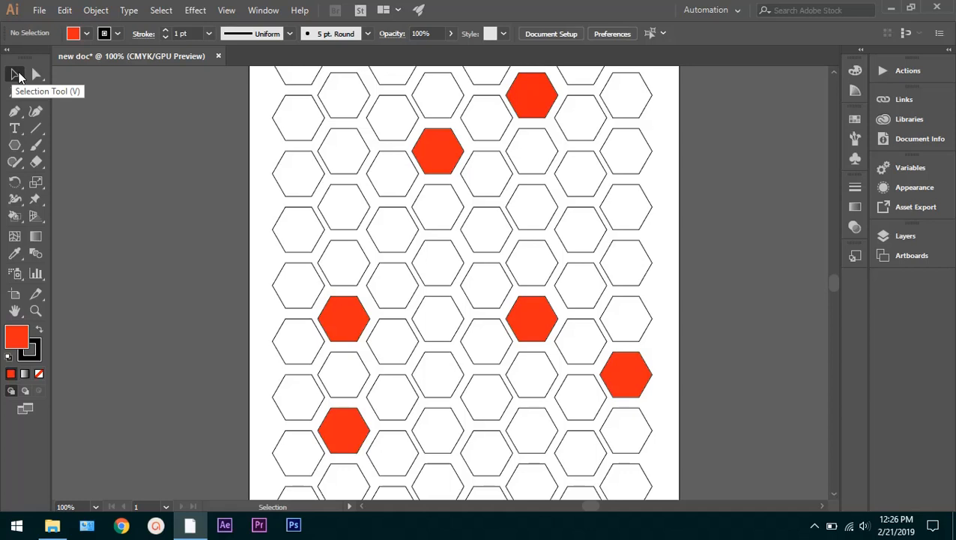
Switch from the Polygon tool to the Rectangle tool, reopen its group of shape tools, and undock the toolbar so it floats.
left_click(15, 145)
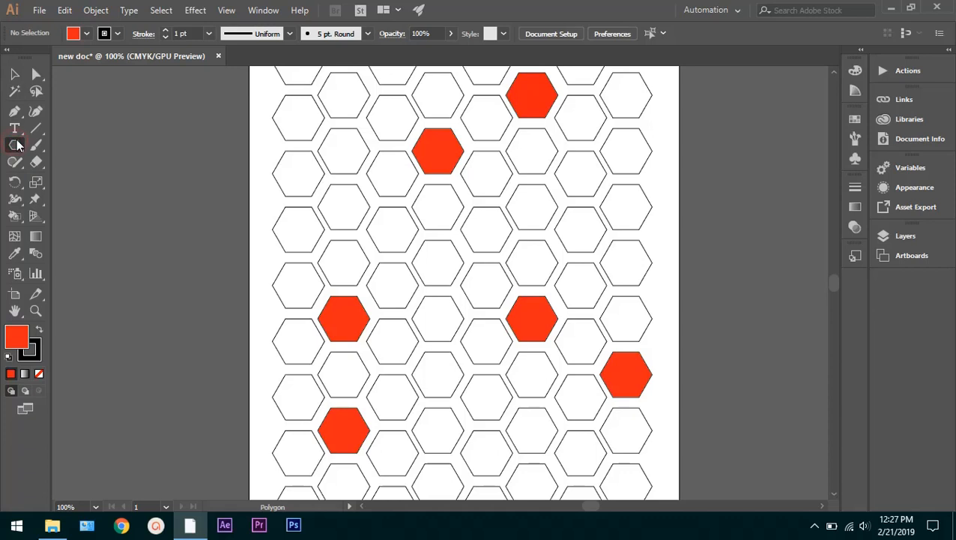
left_click(18, 148)
left_click(52, 148)
left_click(17, 147)
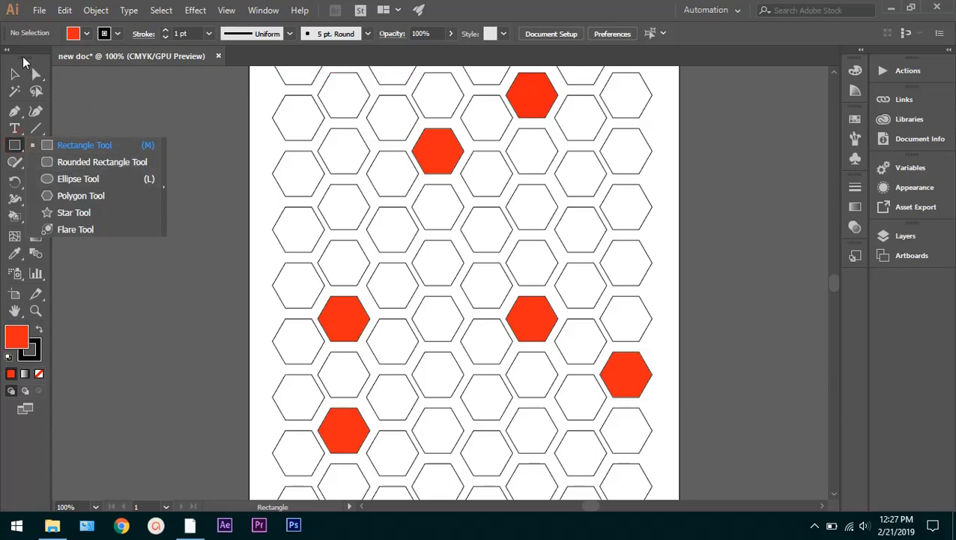
left_click_drag(23, 58, 25, 58)
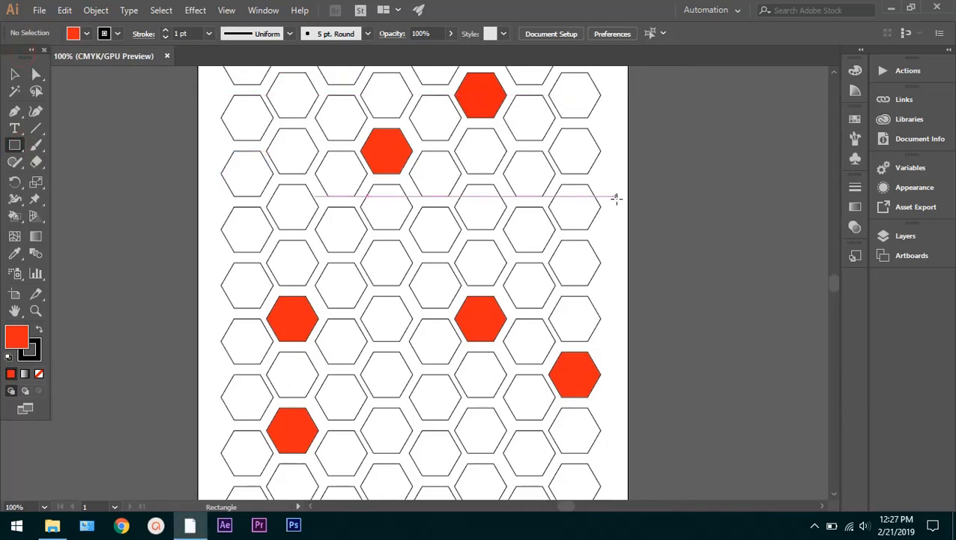